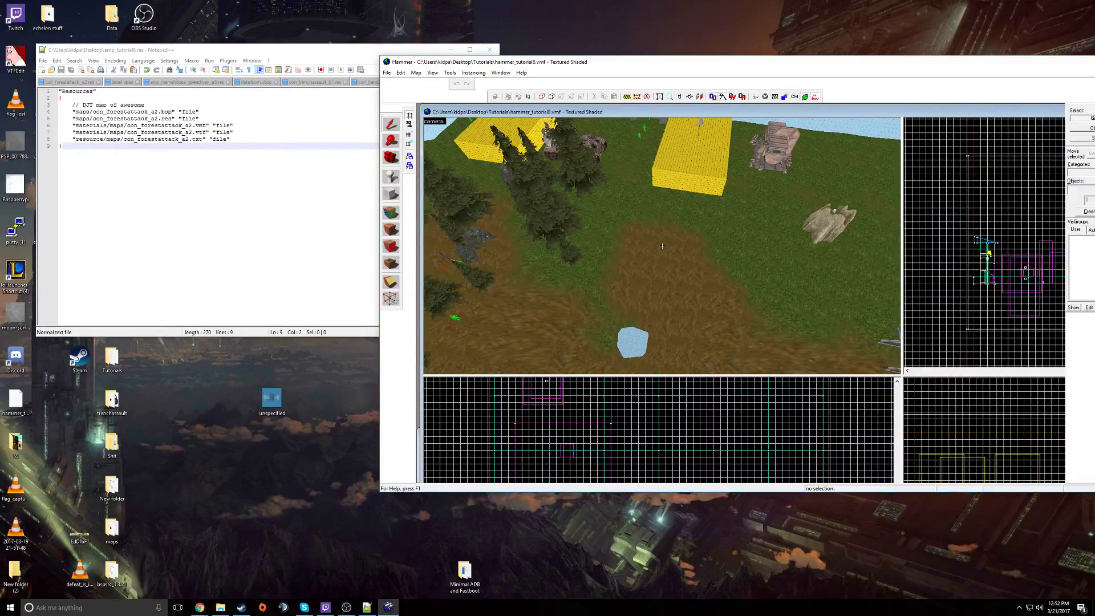
{"action": "key", "text": "s"}
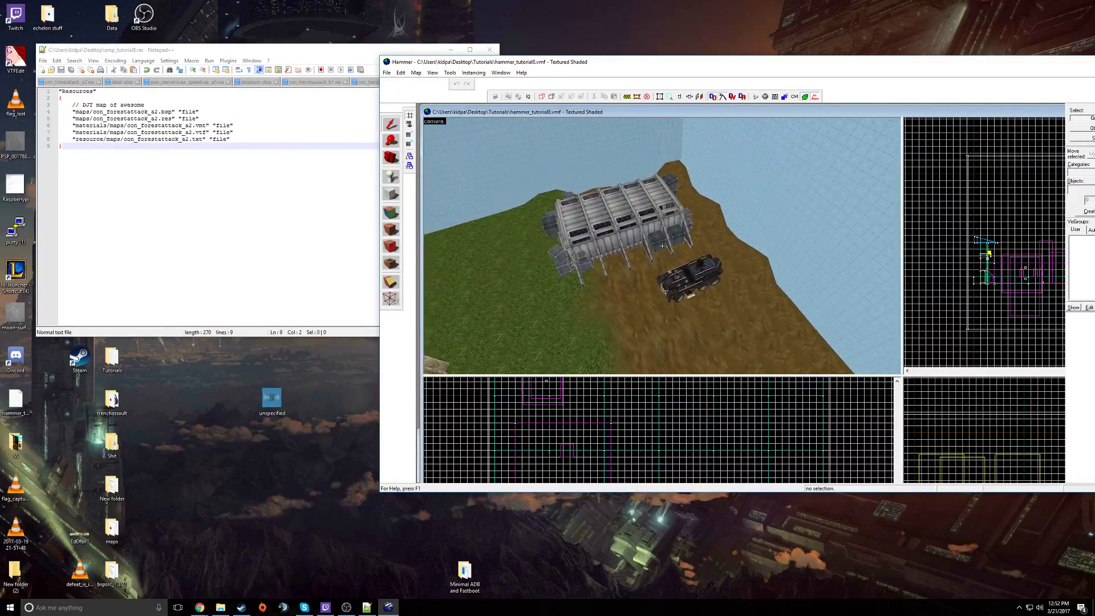
{"action": "key", "text": "s"}
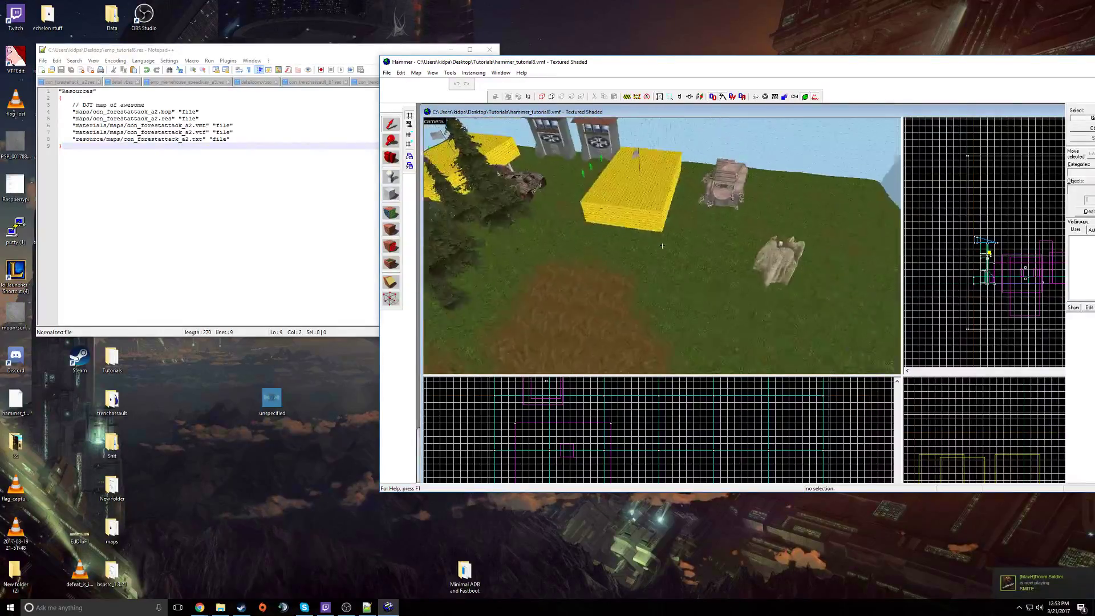
{"action": "key", "text": "z"}
{"action": "left_click", "coordinate": [762, 240]}
{"action": "key", "text": "z"}
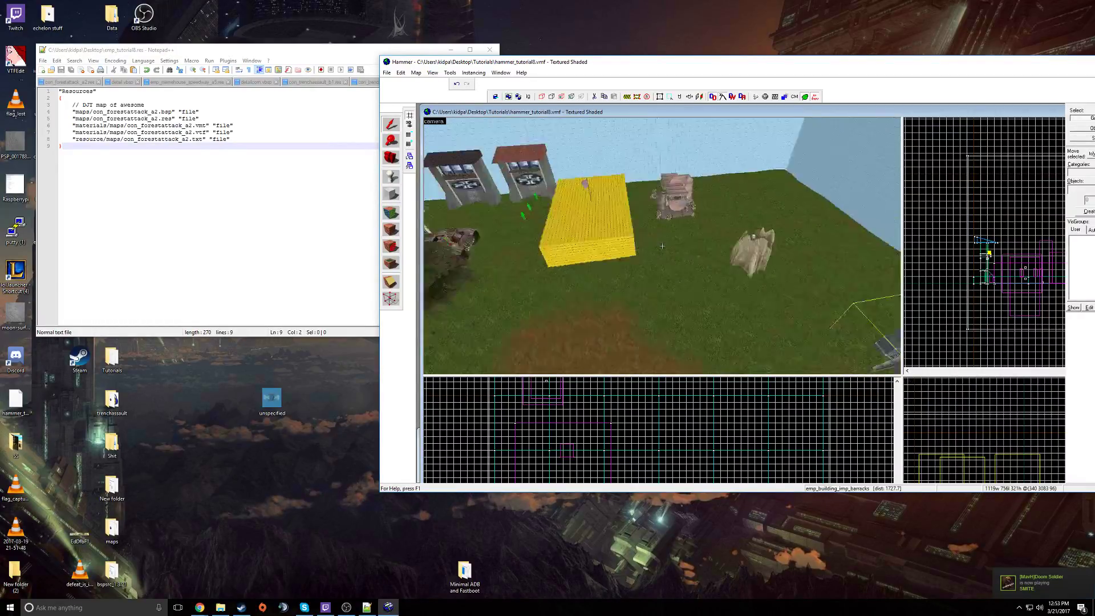
{"action": "key", "text": "z"}
Step: Launch Empires from the Steam library and start a local server on the hammer_tutorial8 map
{"action": "left_click", "coordinate": [245, 607]}
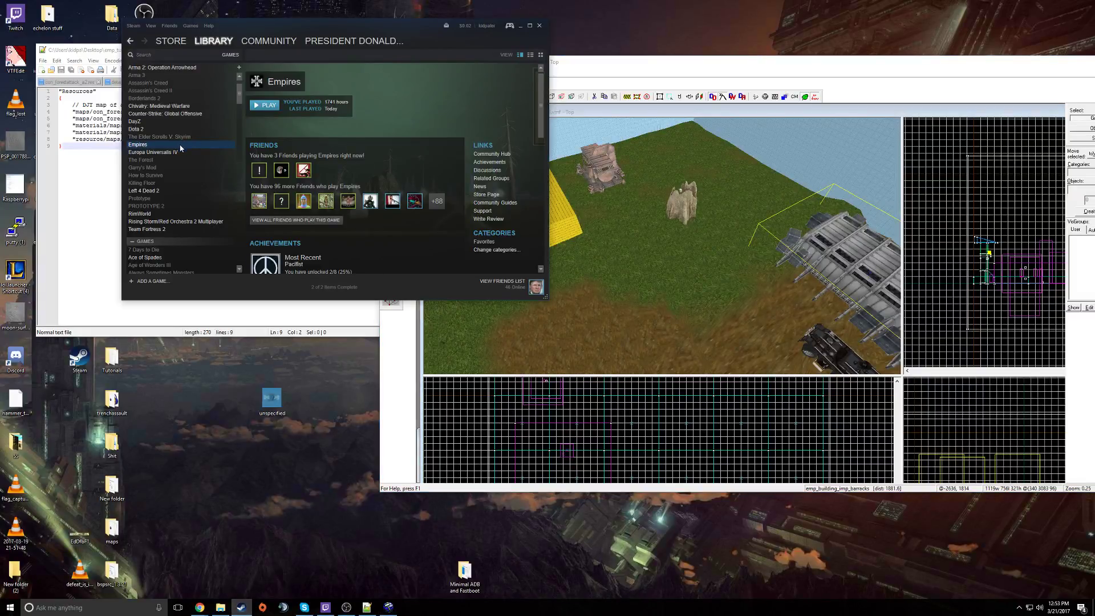
{"action": "double_click", "coordinate": [179, 145]}
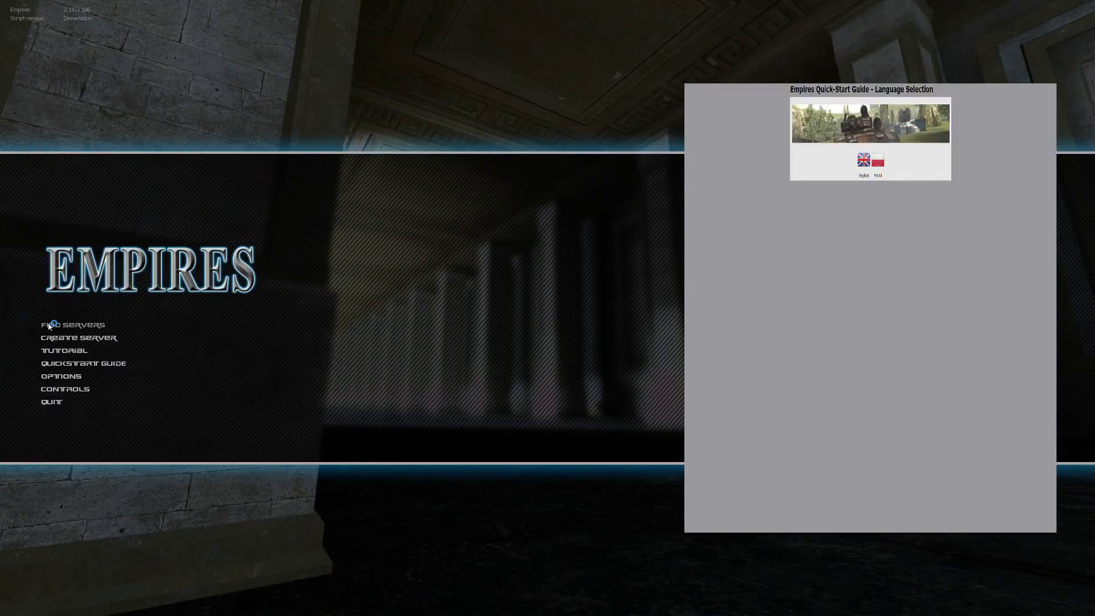
{"action": "left_click", "coordinate": [73, 338]}
{"action": "left_click", "coordinate": [553, 248]}
{"action": "scroll", "coordinate": [556, 325], "scroll_direction": "down", "scroll_amount": 6}
{"action": "left_click_drag", "start_coordinate": [582, 267], "coordinate": [581, 349]}
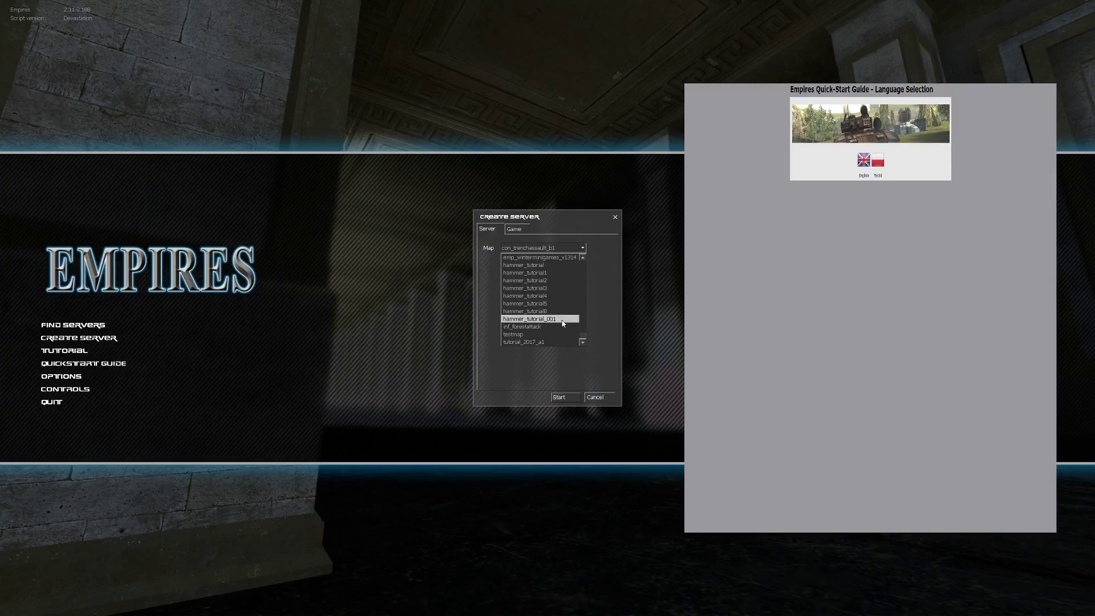
{"action": "left_click", "coordinate": [531, 311]}
{"action": "left_click", "coordinate": [563, 396]}
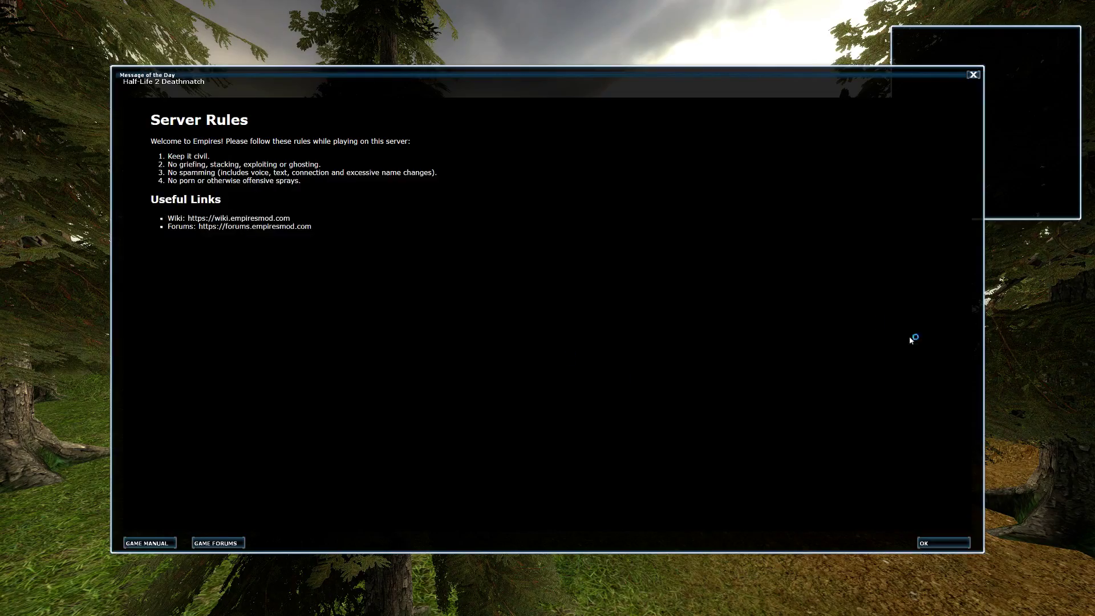
Step: Dismiss the server rules message and join the match as a spectator
{"action": "left_click", "coordinate": [944, 544]}
{"action": "left_click", "coordinate": [599, 213]}
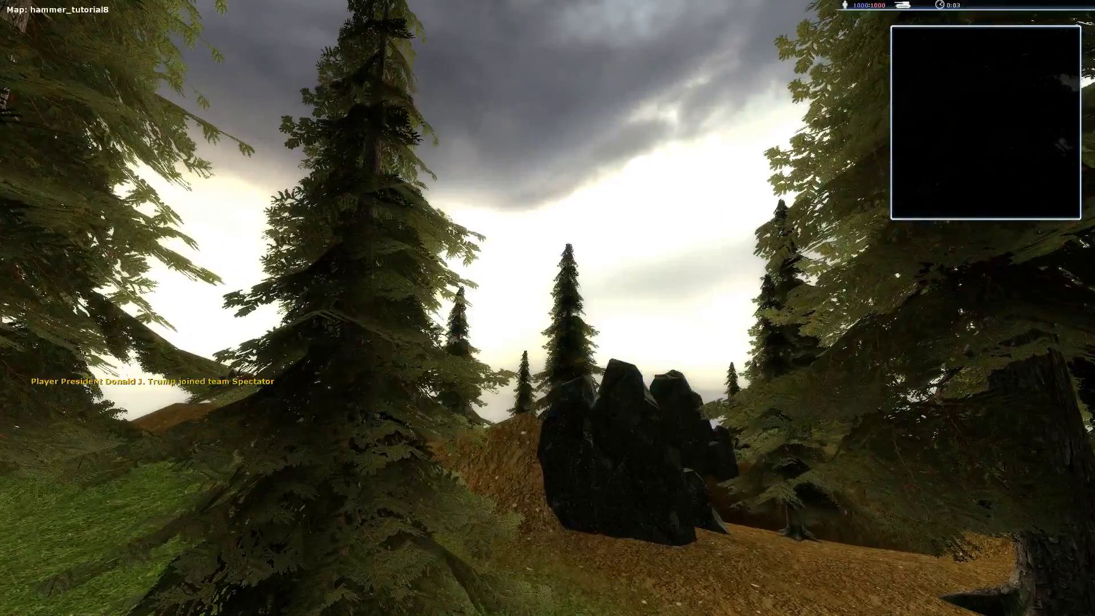
{"action": "key", "text": "w"}
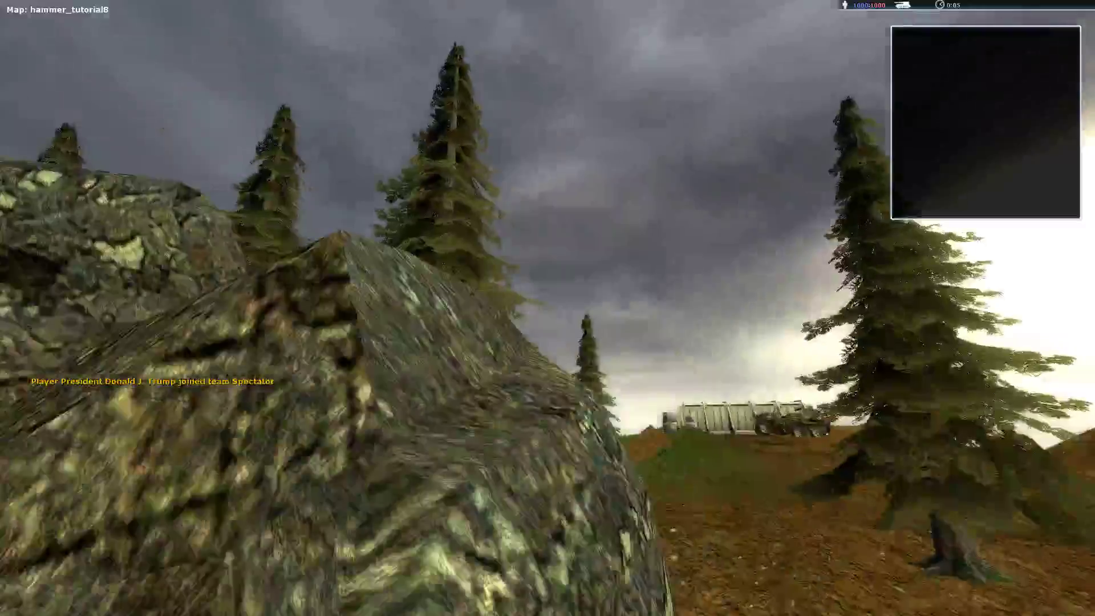
Step: Enable cheats on the server with the console command sv_cheats 1
{"action": "key", "text": "grave"}
{"action": "type", "text": "sv_cheats 1"}
{"action": "key", "text": "Return"}
{"action": "key", "text": "grave"}
Step: Switch to the top-down map overview with the console command cl_leveloverview 10
{"action": "key", "text": "w"}
{"action": "key", "text": "w"}
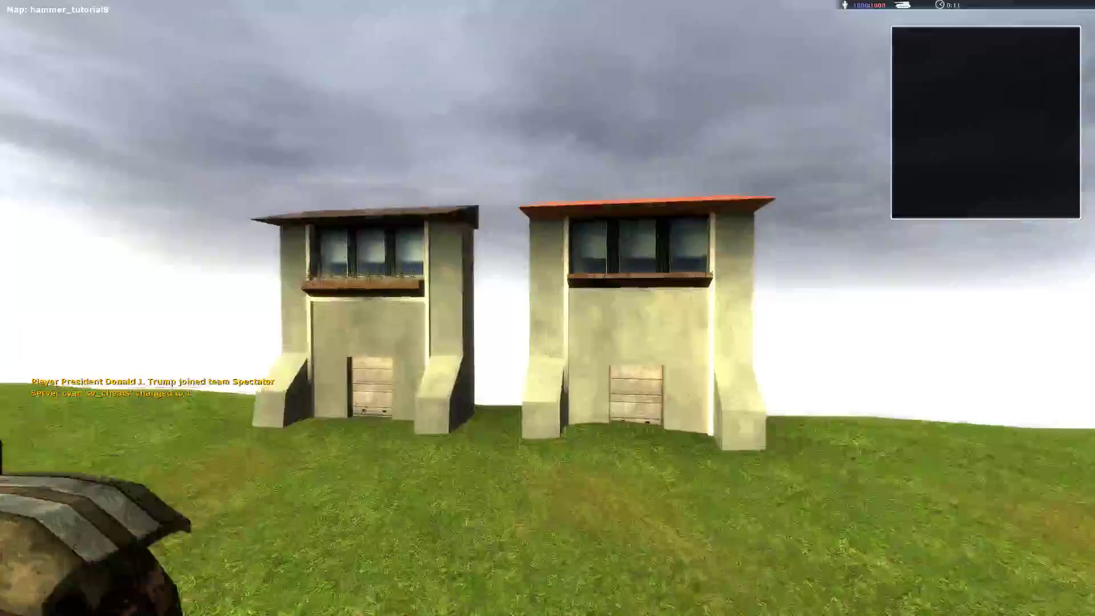
{"action": "key", "text": "w"}
{"action": "key", "text": "s"}
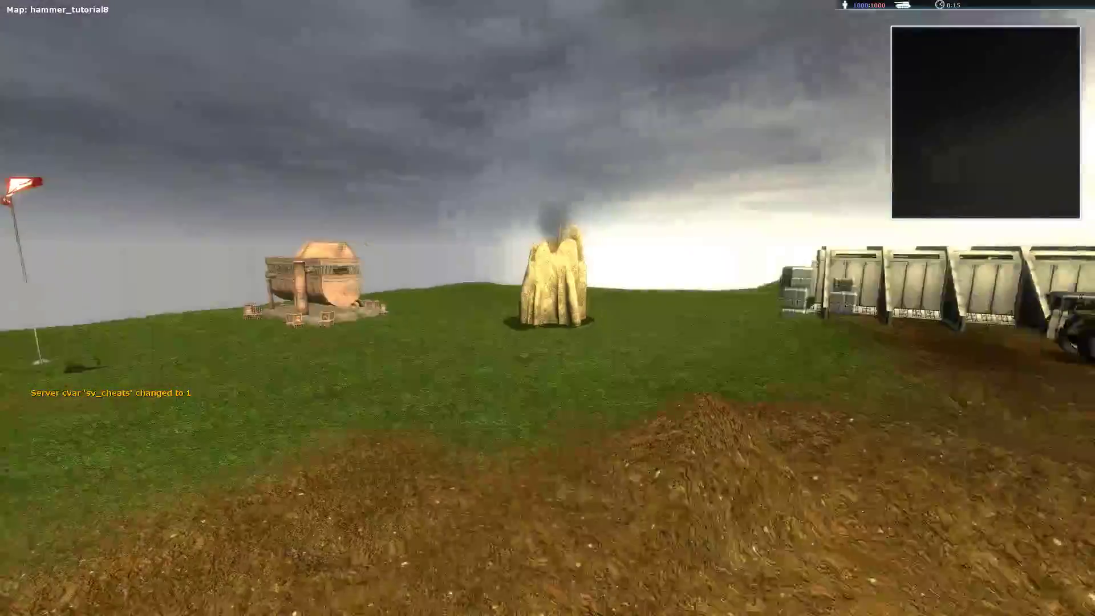
{"action": "key", "text": "grave"}
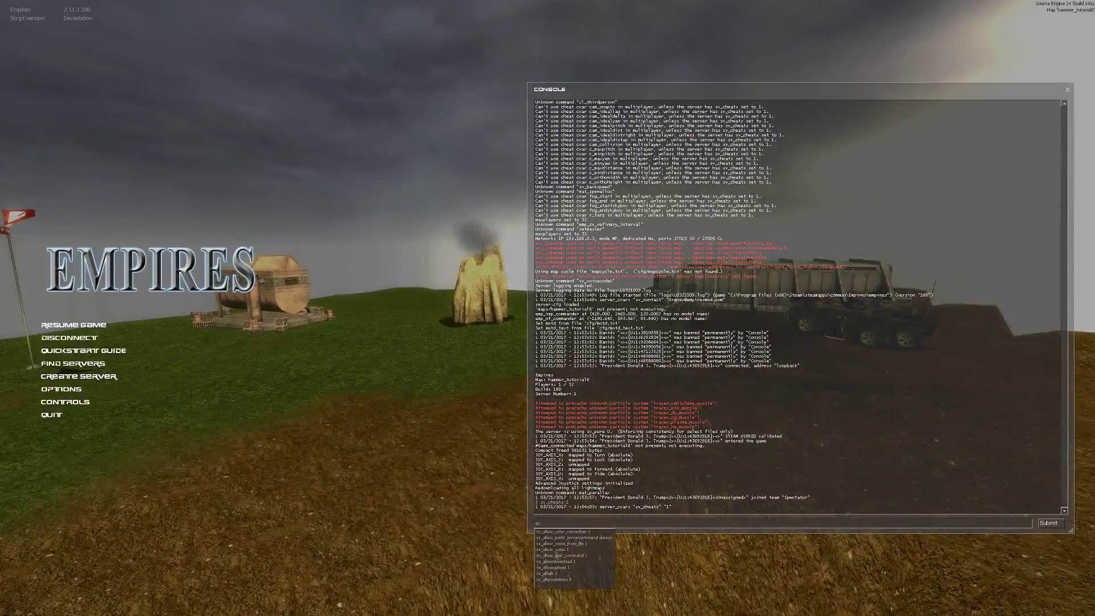
{"action": "type", "text": "cl_"}
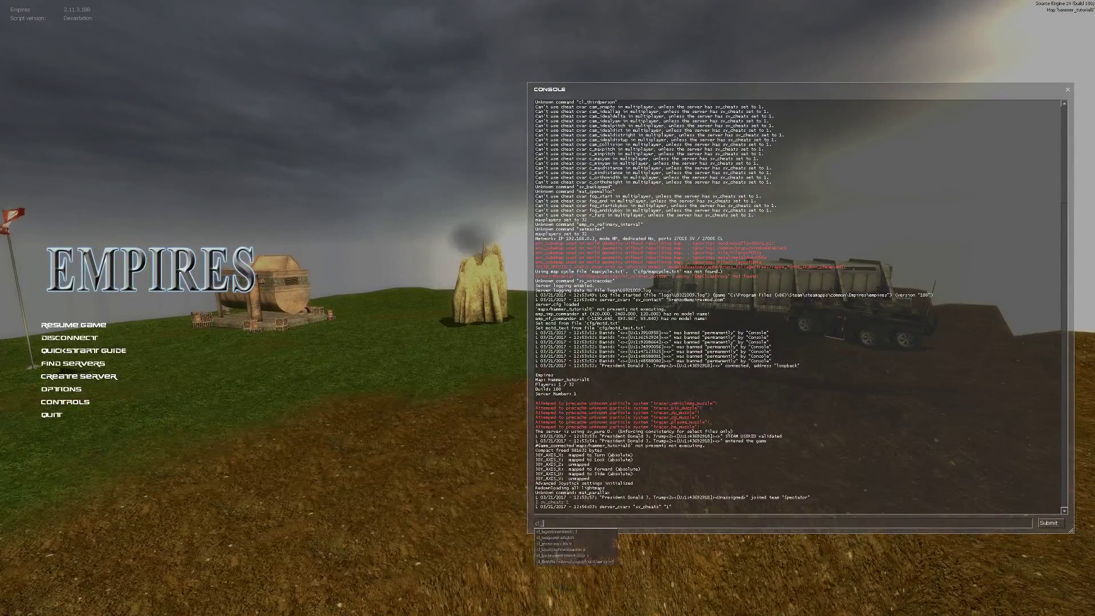
{"action": "type", "text": "leveloverview 10"}
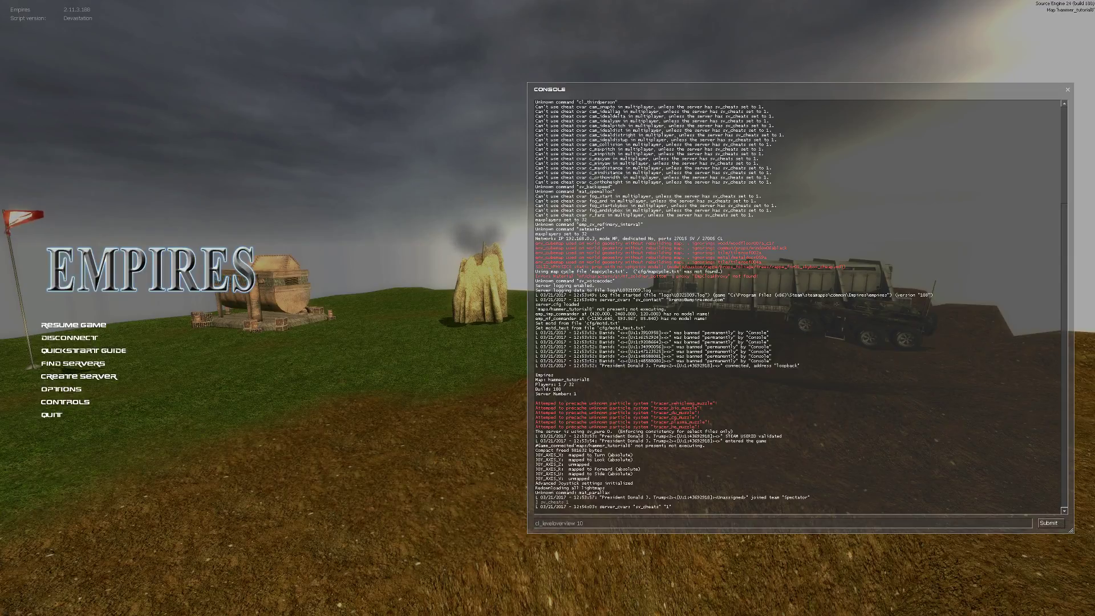
{"action": "key", "text": "Return"}
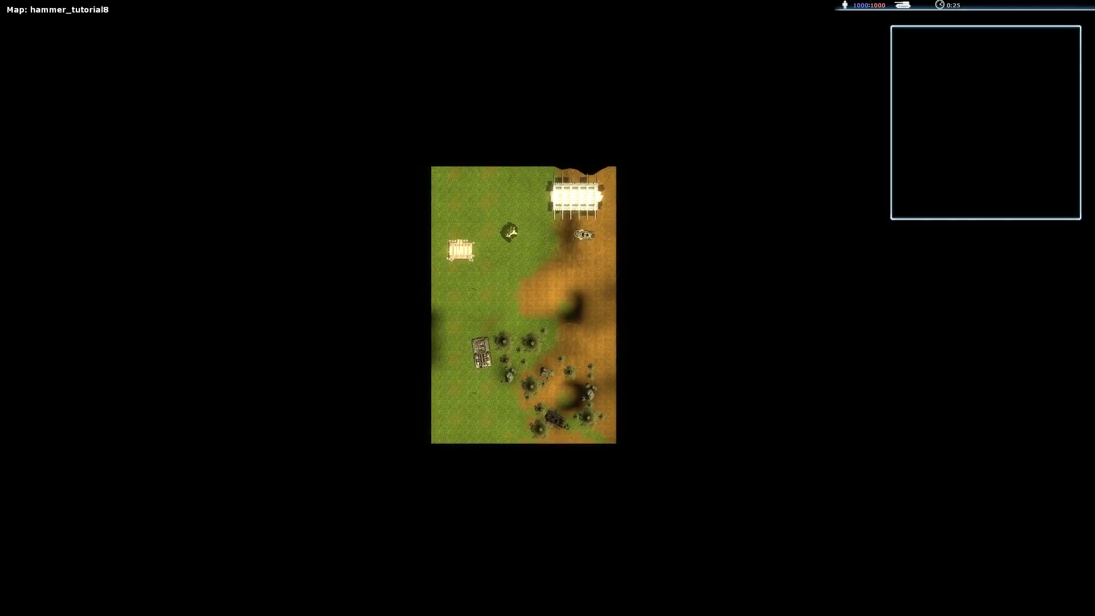
Step: Enlarge the map in the overview by setting cl_leveloverview to 5
{"action": "key", "text": "grave"}
{"action": "key", "text": "Up"}
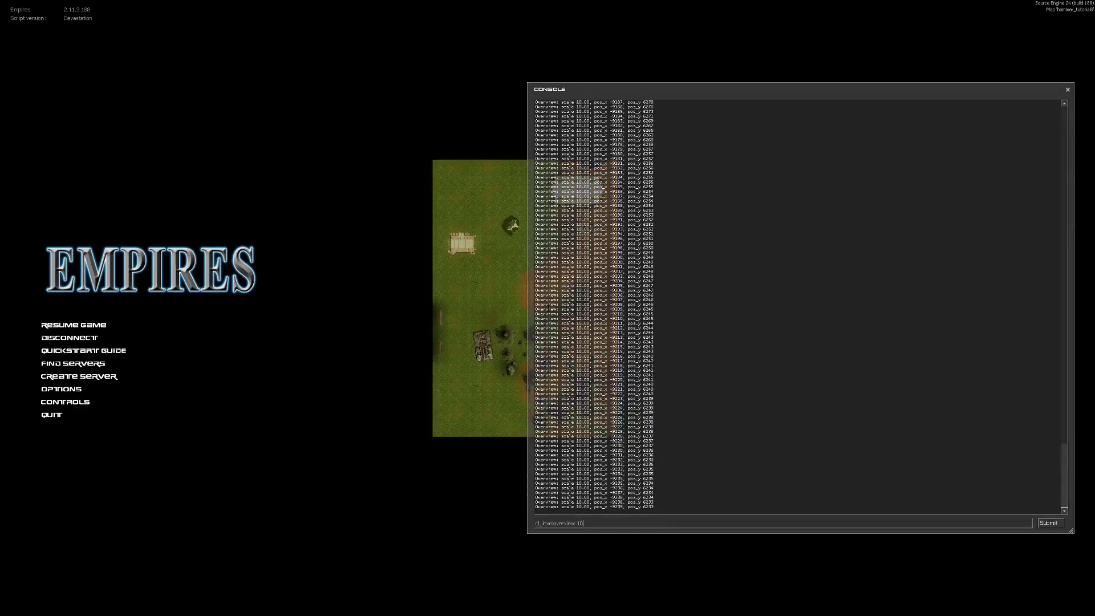
{"action": "key", "text": "Return"}
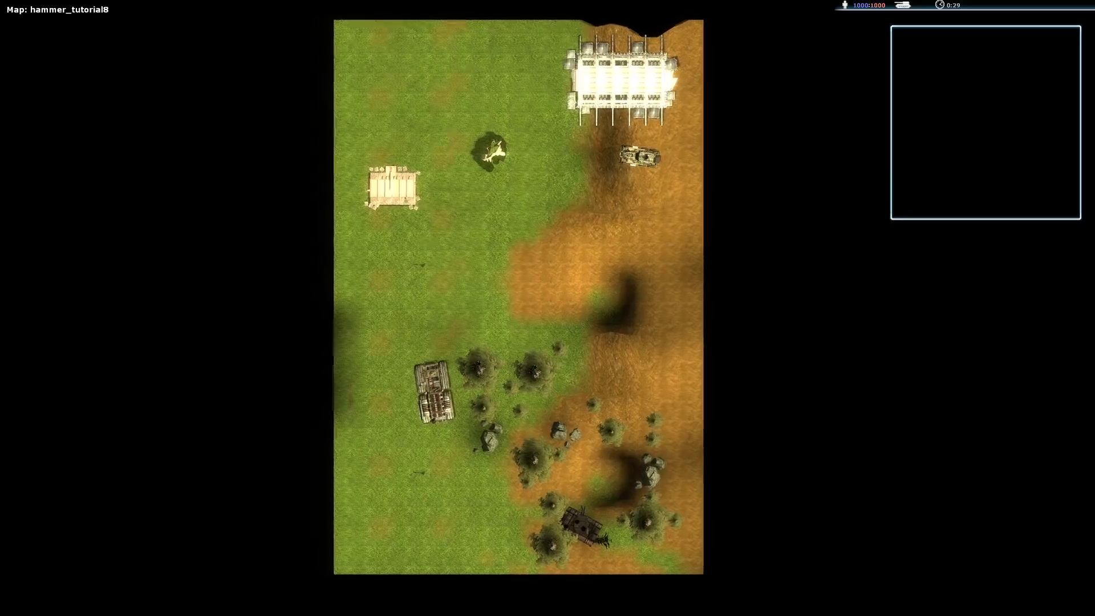
Step: Try a closer map overview with cl_leveloverview 4
{"action": "key", "text": "grave"}
{"action": "key", "text": "Up"}
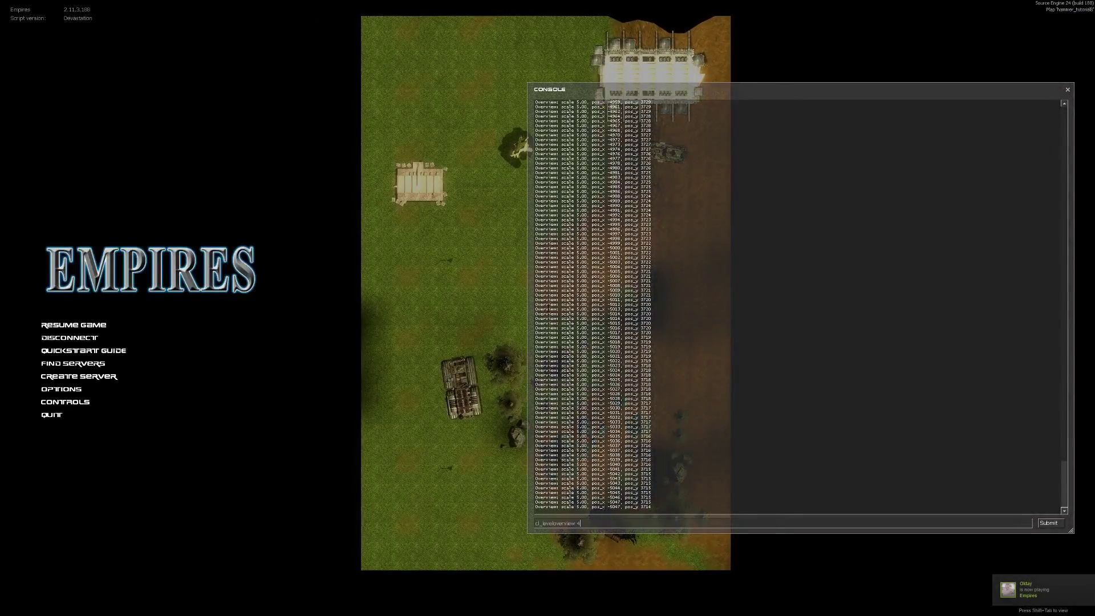
{"action": "key", "text": "Return"}
Step: Return cl_leveloverview to 5 and take a screenshot of the whole map from above
{"action": "key", "text": "grave"}
{"action": "key", "text": "Up"}
{"action": "key", "text": "Up"}
{"action": "key", "text": "Return"}
{"action": "key", "text": "grave"}
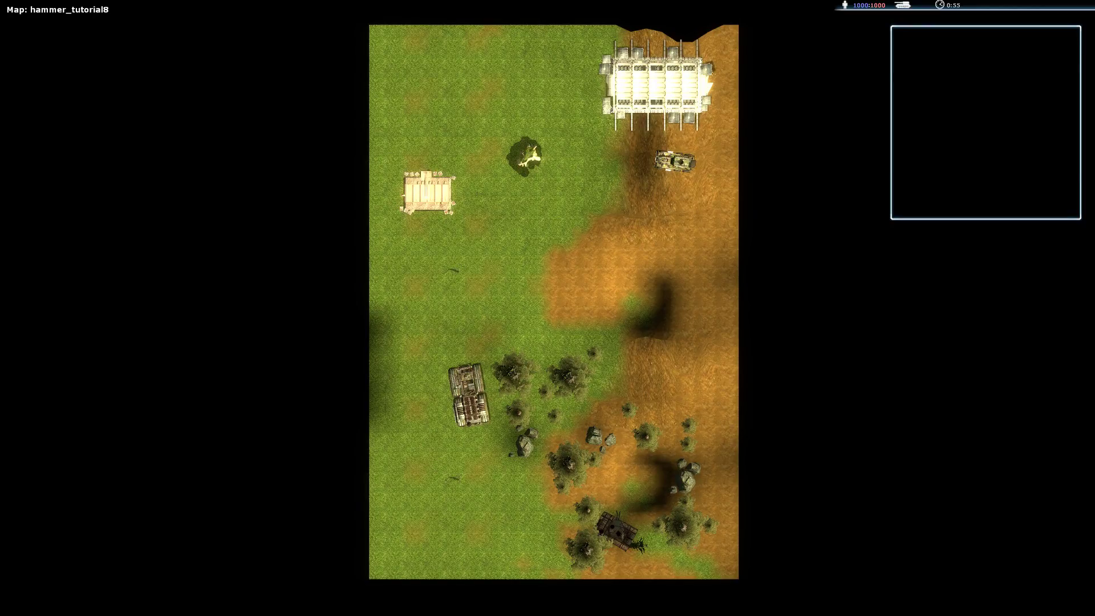
{"action": "key", "text": "F12"}
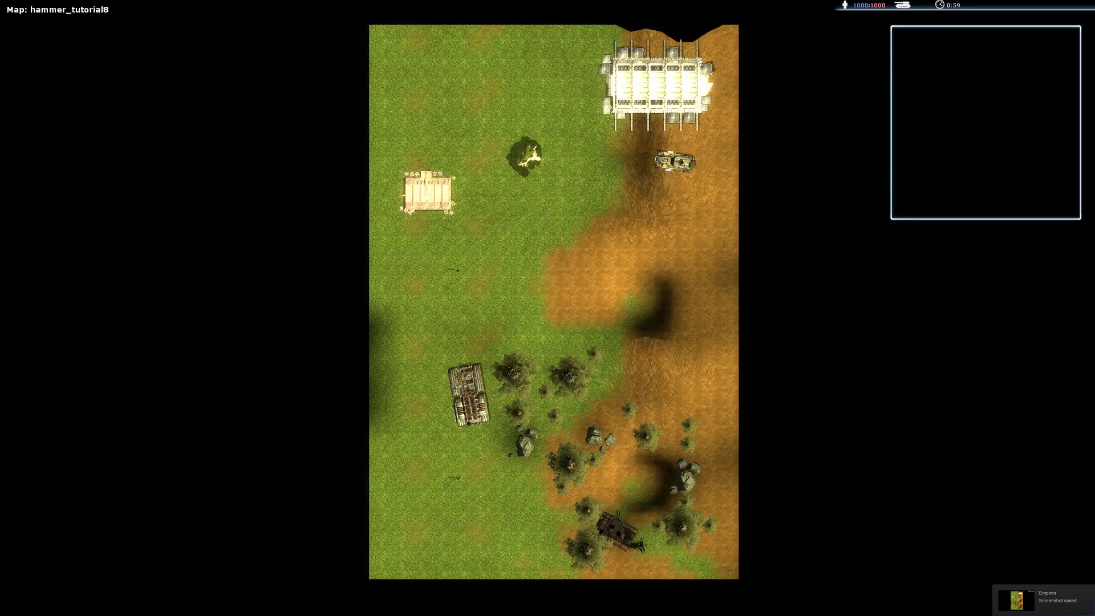
Step: Switch to the browser and read the "How to make a minimap" forum guide for the commands that hide HUD elements and particles
{"action": "key", "text": "Escape"}
{"action": "key", "text": "Escape"}
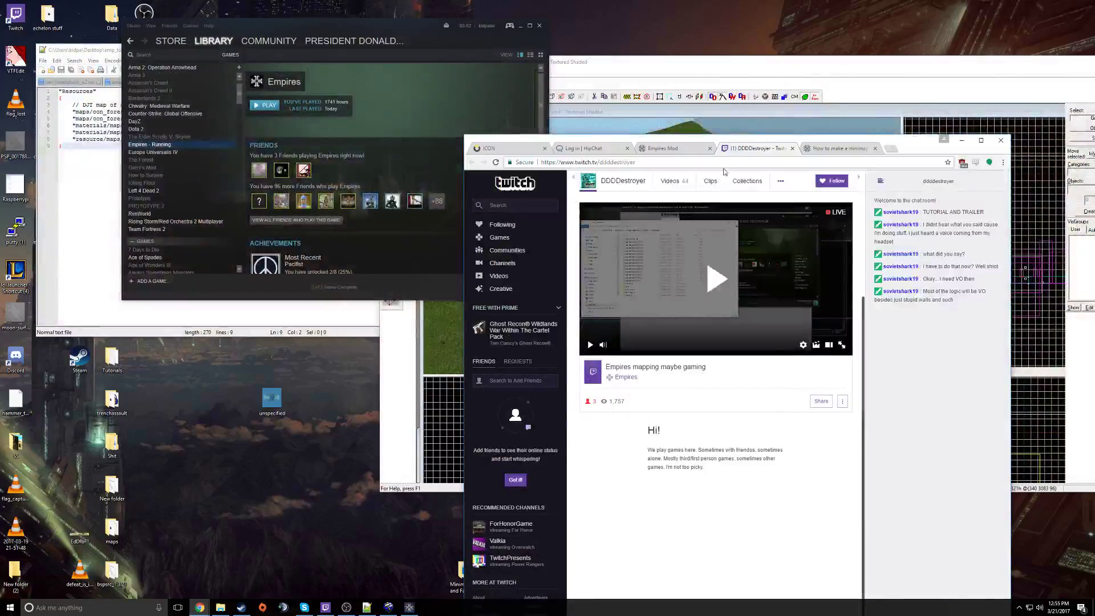
{"action": "left_click", "coordinate": [838, 147]}
{"action": "left_click_drag", "start_coordinate": [766, 138], "coordinate": [703, 0]}
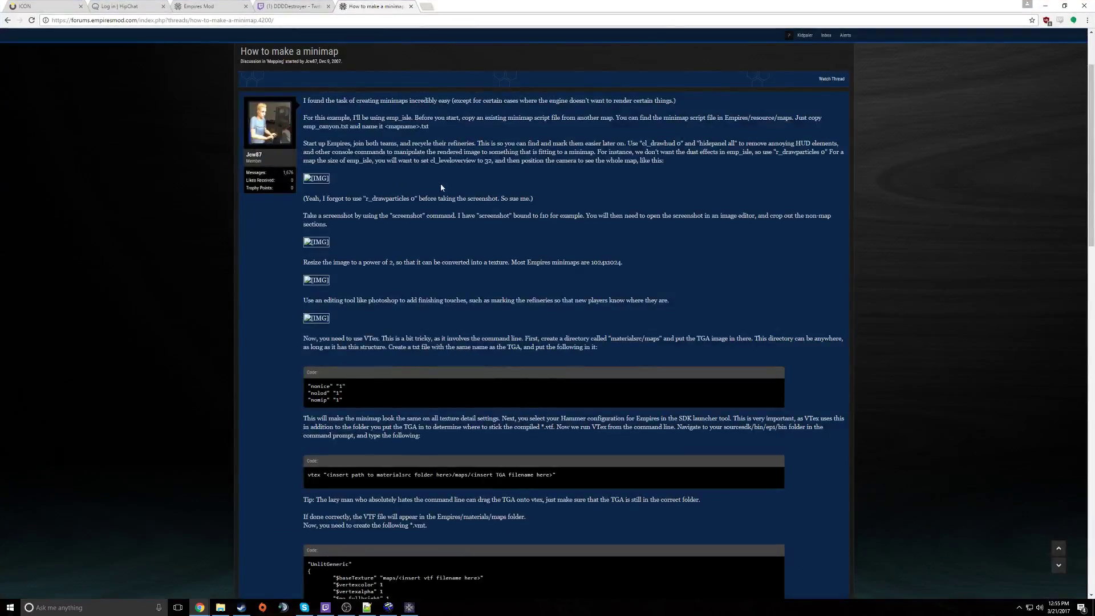
{"action": "scroll", "coordinate": [439, 183], "scroll_direction": "down", "scroll_amount": 2}
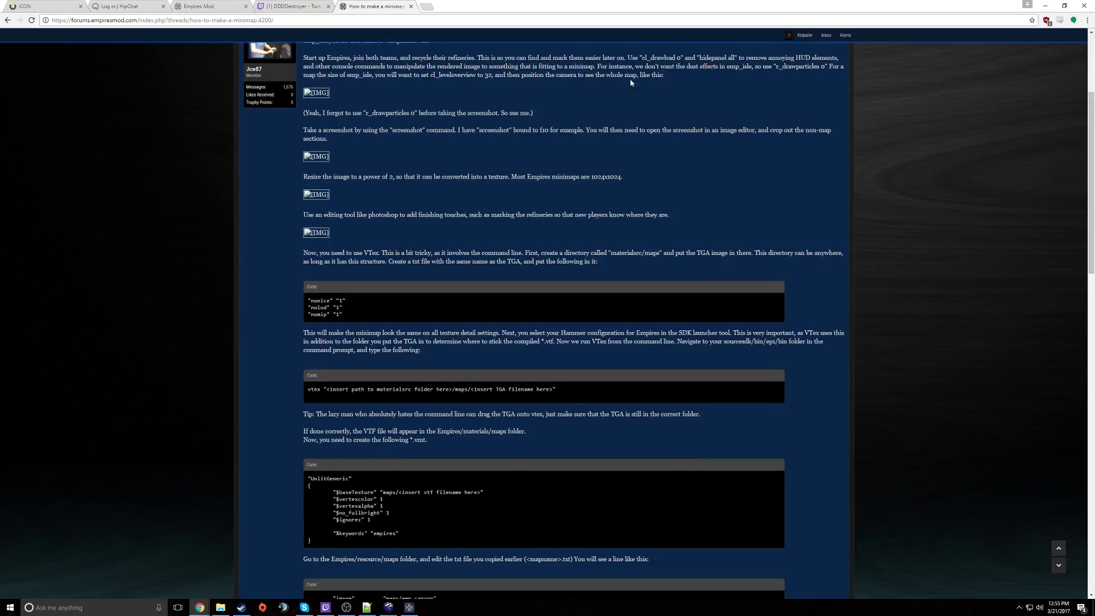
{"action": "left_click_drag", "start_coordinate": [774, 66], "coordinate": [828, 66]}
{"action": "left_click", "coordinate": [763, 67]}
{"action": "left_click_drag", "start_coordinate": [697, 52], "coordinate": [737, 58]}
{"action": "left_click", "coordinate": [737, 59]}
Step: Return to Empires, hide the HUD with cl_drawhud 0, and search the console for a command that controls particles
{"action": "left_click", "coordinate": [418, 607]}
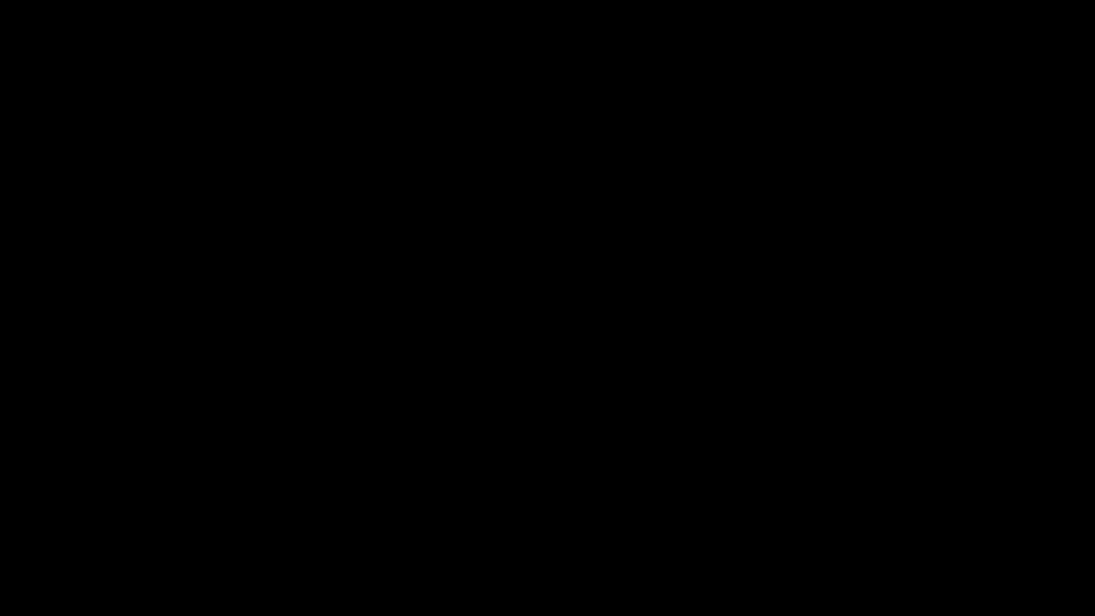
{"action": "type", "text": "cl_drawpart"}
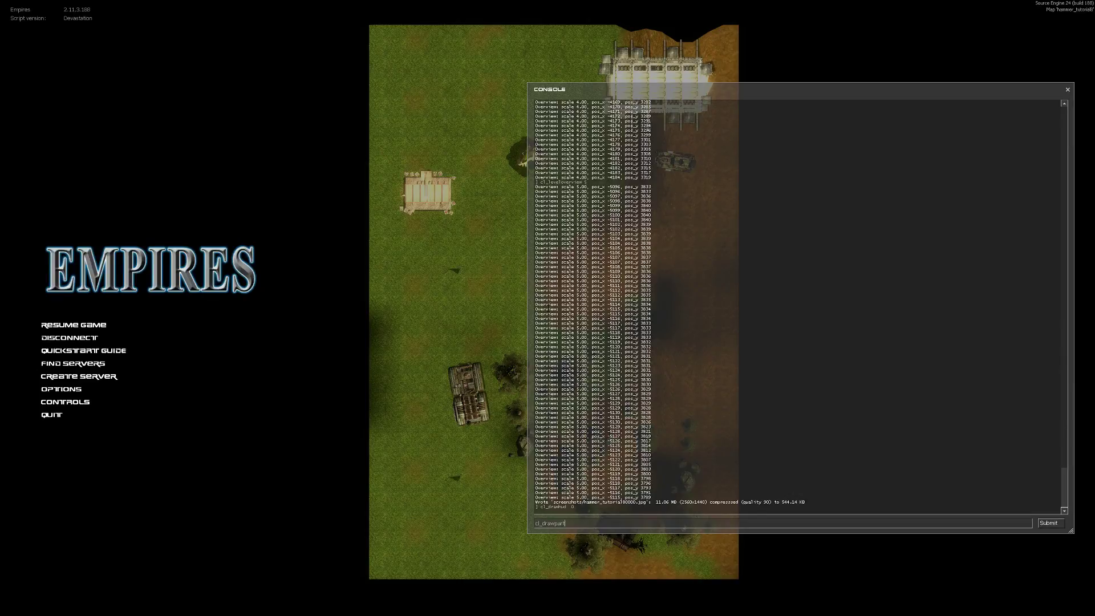
{"action": "key", "text": "BackSpace"}
{"action": "key", "text": "BackSpace"}
{"action": "key", "text": "BackSpace"}
{"action": "key", "text": "BackSpace"}
{"action": "key", "text": "BackSpace"}
{"action": "key", "text": "BackSpace"}
{"action": "key", "text": "BackSpace"}
{"action": "key", "text": "BackSpace"}
{"action": "key", "text": "BackSpace"}
{"action": "type", "text": "particle"}
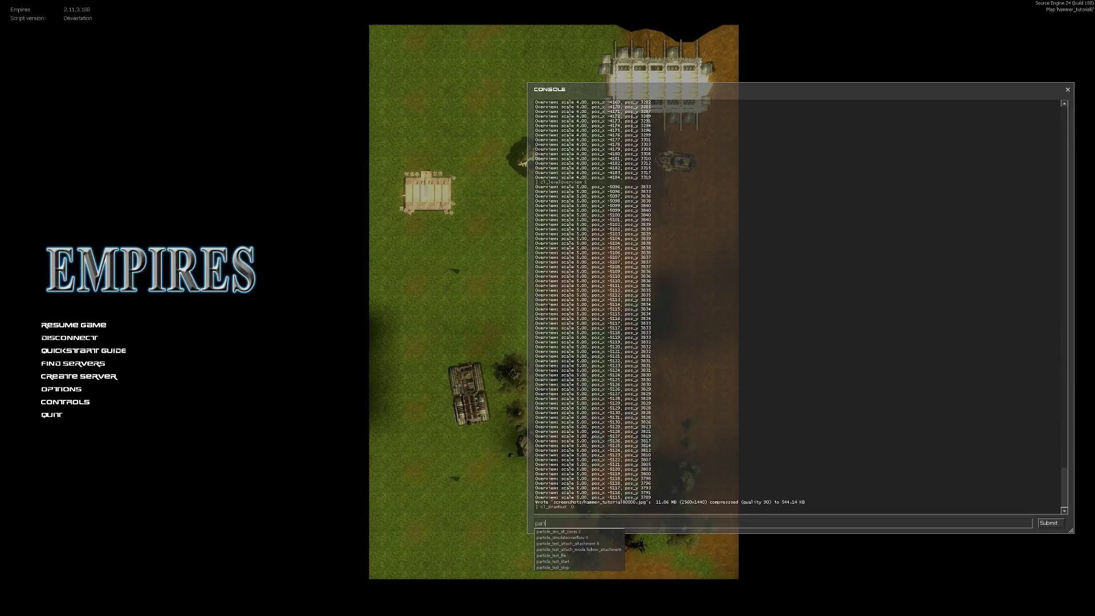
{"action": "key", "text": "Escape"}
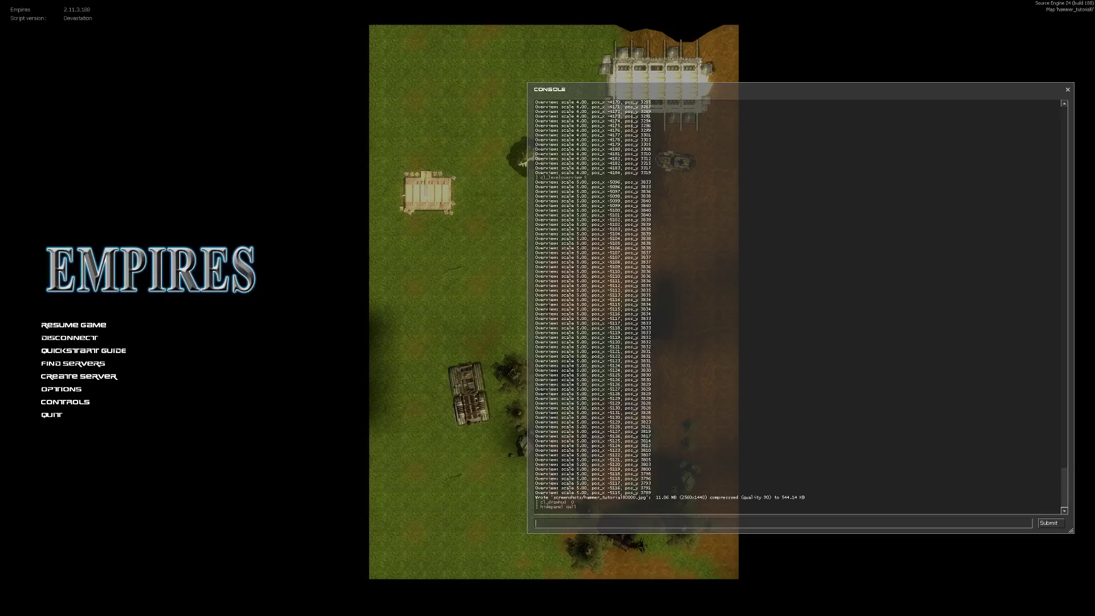
Step: Hide all interface panels with hidepanel all and turn off particles with r_drawparticles 0
{"action": "key", "text": "Up"}
{"action": "key", "text": "BackSpace"}
{"action": "type", "text": "all"}
{"action": "key", "text": "Return"}
{"action": "type", "text": "r_drawparticles 0"}
{"action": "key", "text": "Return"}
{"action": "key", "text": "grave"}
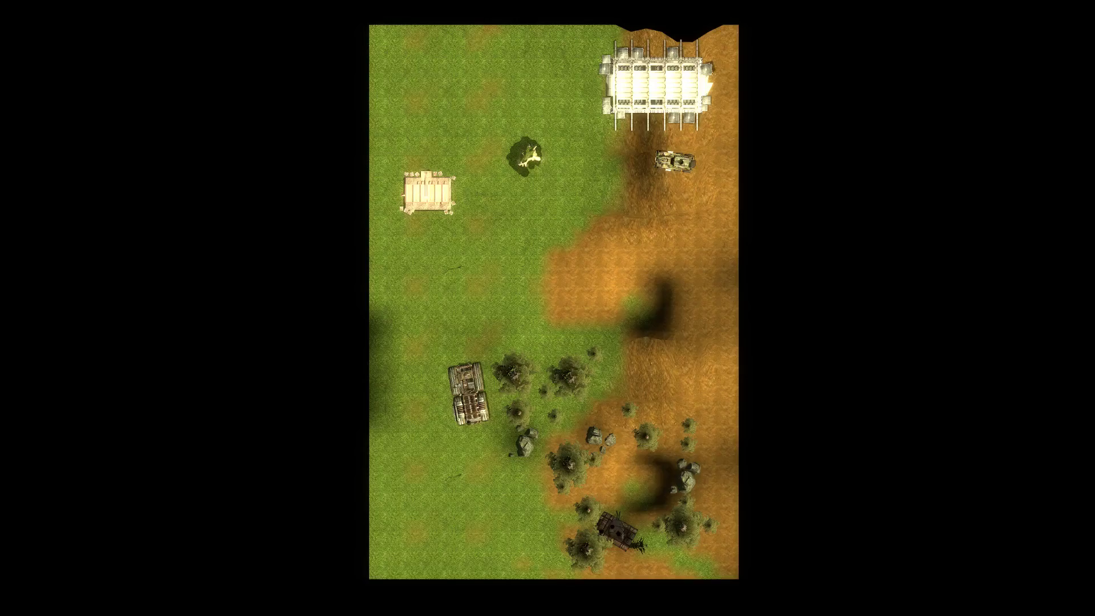
Step: Reposition the overview so the whole map fits in view and take a clean screenshot without the HUD
{"action": "key", "text": "a"}
{"action": "key", "text": "d"}
{"action": "key", "text": "s"}
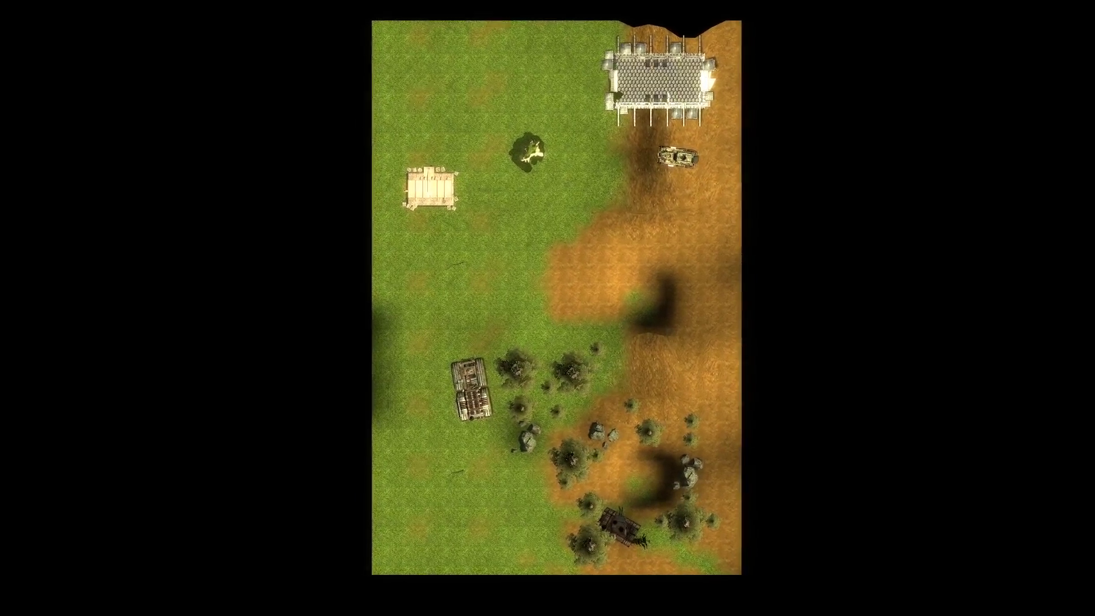
{"action": "key", "text": "grave"}
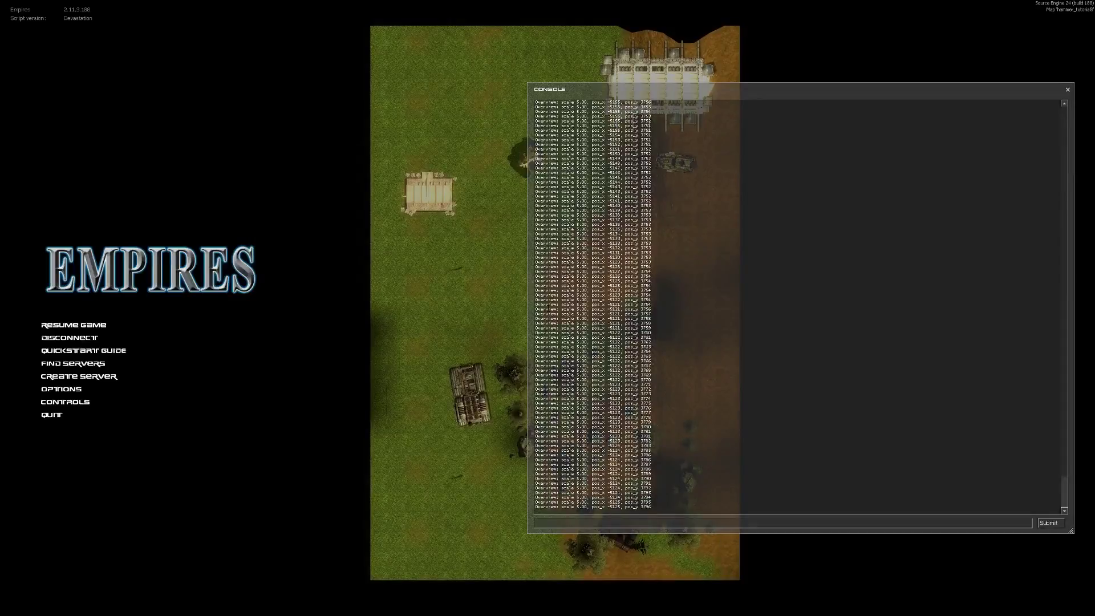
{"action": "key", "text": "grave"}
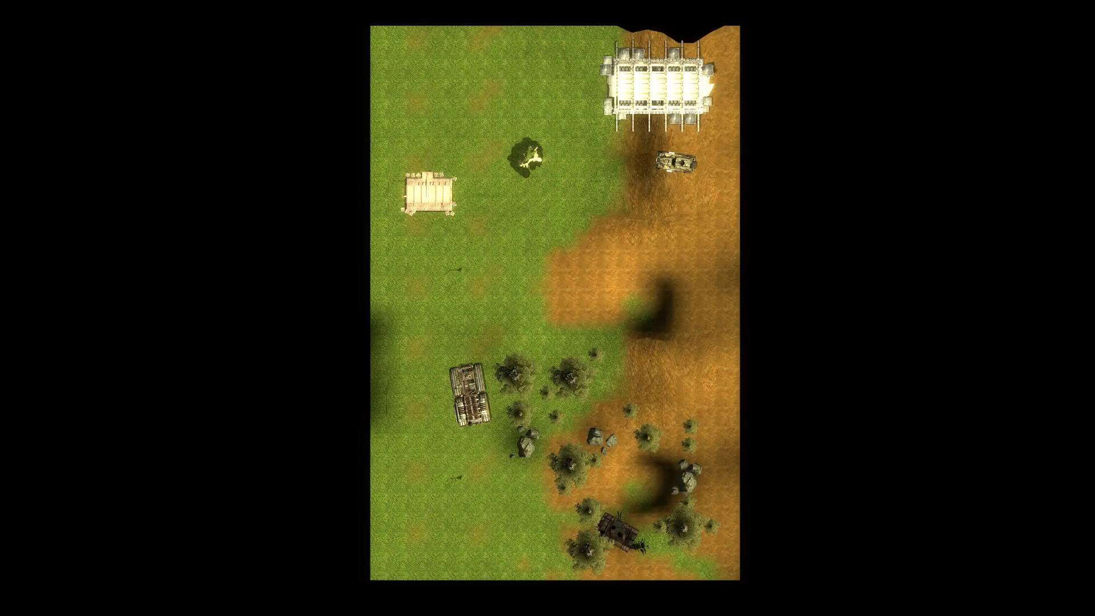
{"action": "key", "text": "F12"}
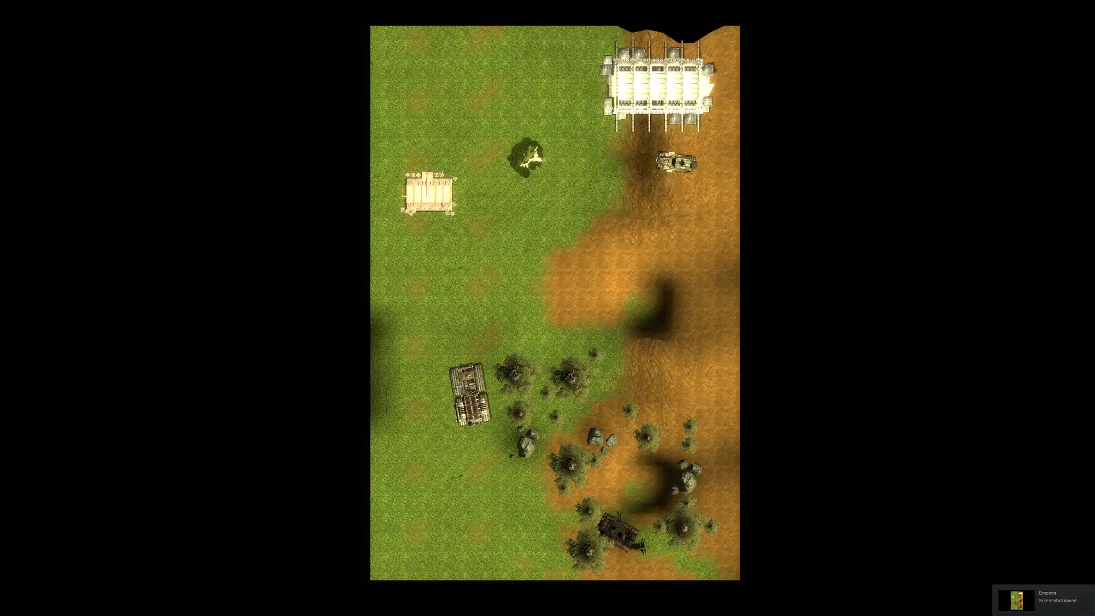
Step: Quit Empires and select the HUD-free map screenshot in Steam's Screenshot Uploader
{"action": "key", "text": "Escape"}
{"action": "left_click", "coordinate": [52, 416]}
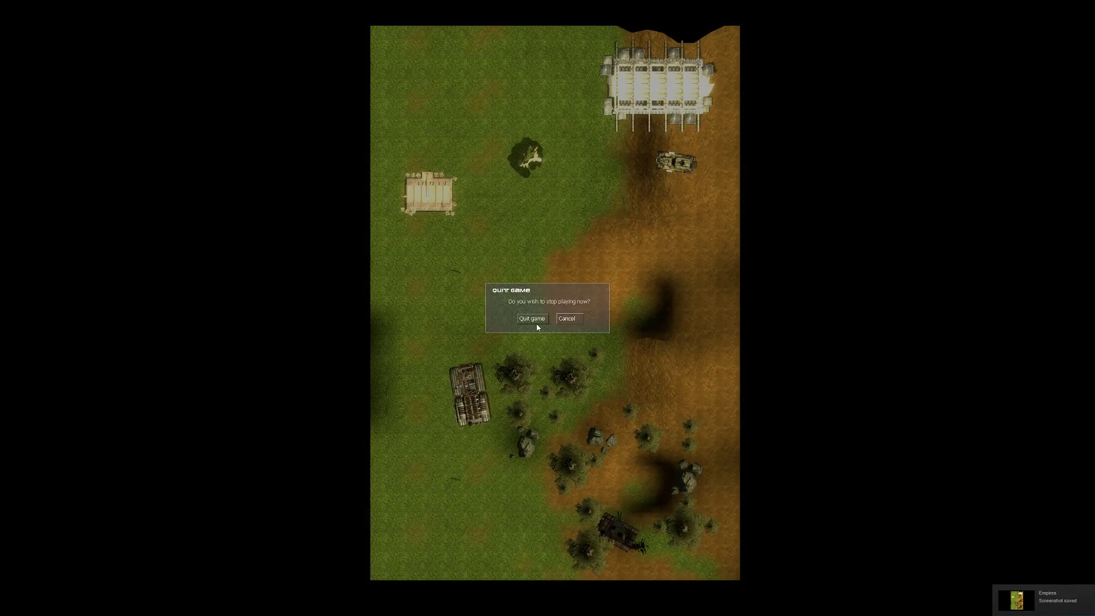
{"action": "left_click", "coordinate": [535, 323]}
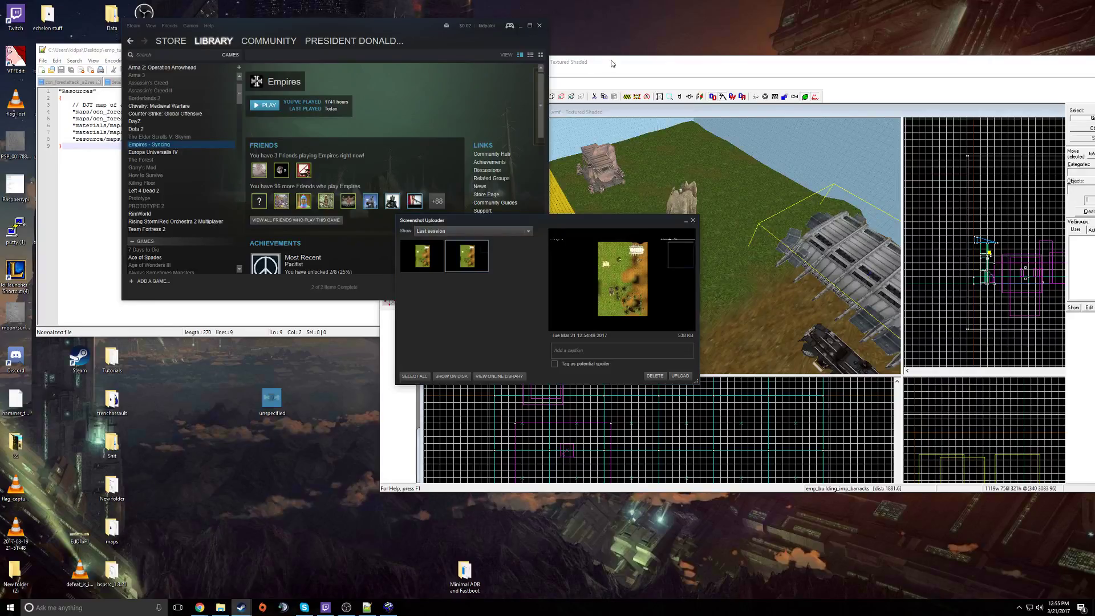
{"action": "left_click", "coordinate": [414, 260]}
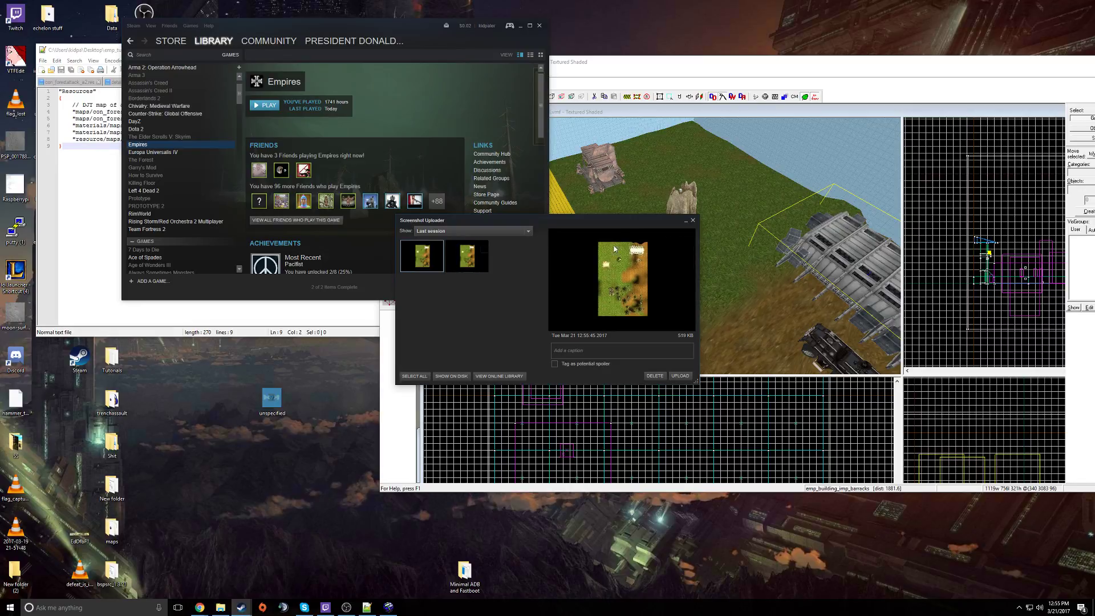
{"action": "left_click", "coordinate": [442, 376]}
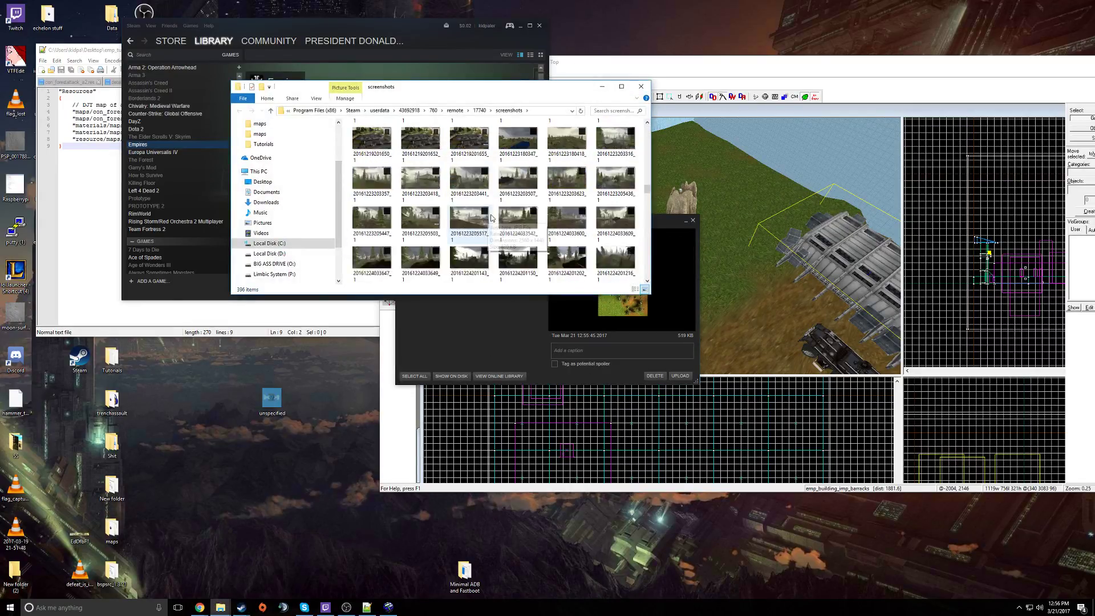
{"action": "scroll", "coordinate": [491, 217], "scroll_direction": "down", "scroll_amount": 15}
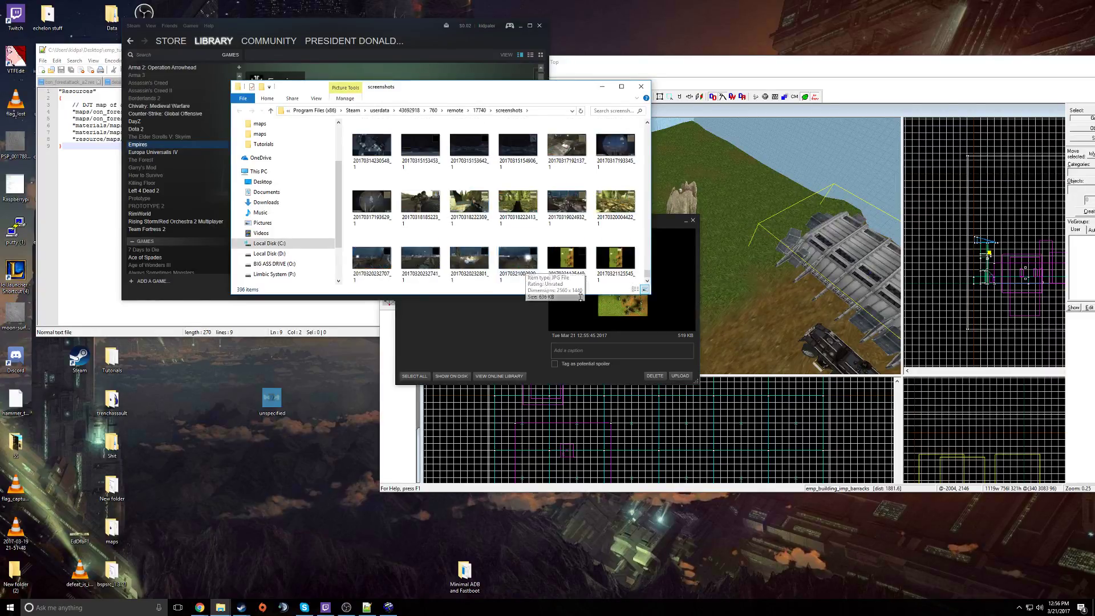
{"action": "left_click_drag", "start_coordinate": [615, 258], "coordinate": [291, 452]}
Step: View the moved map screenshot, and close the photo viewer, the screenshots folder, Steam and the Screenshot Uploader
{"action": "double_click", "coordinate": [301, 398]}
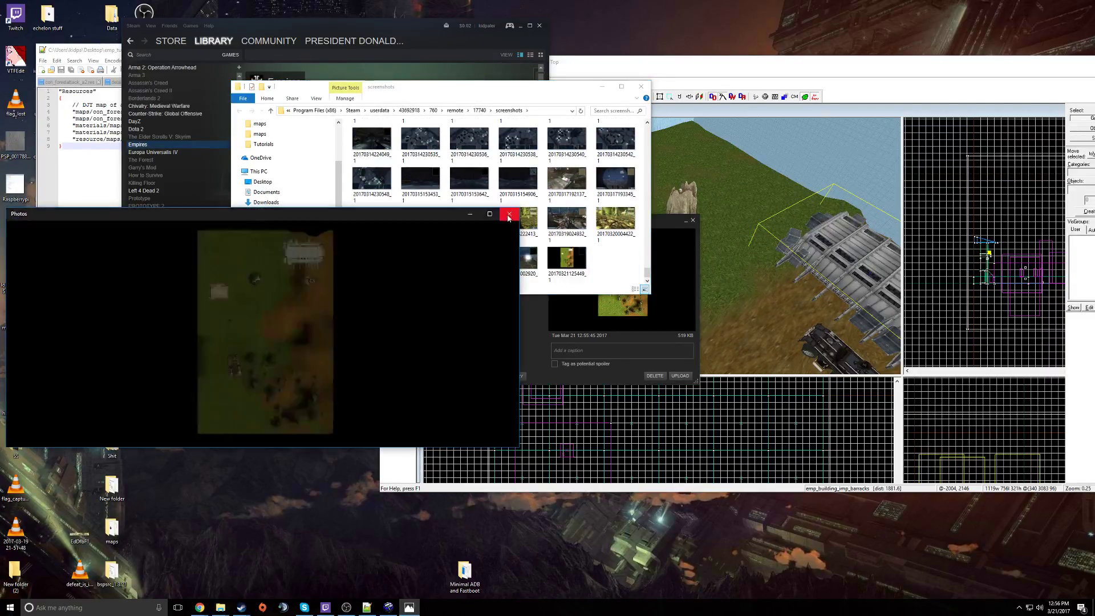
{"action": "left_click", "coordinate": [508, 217]}
{"action": "left_click", "coordinate": [641, 87]}
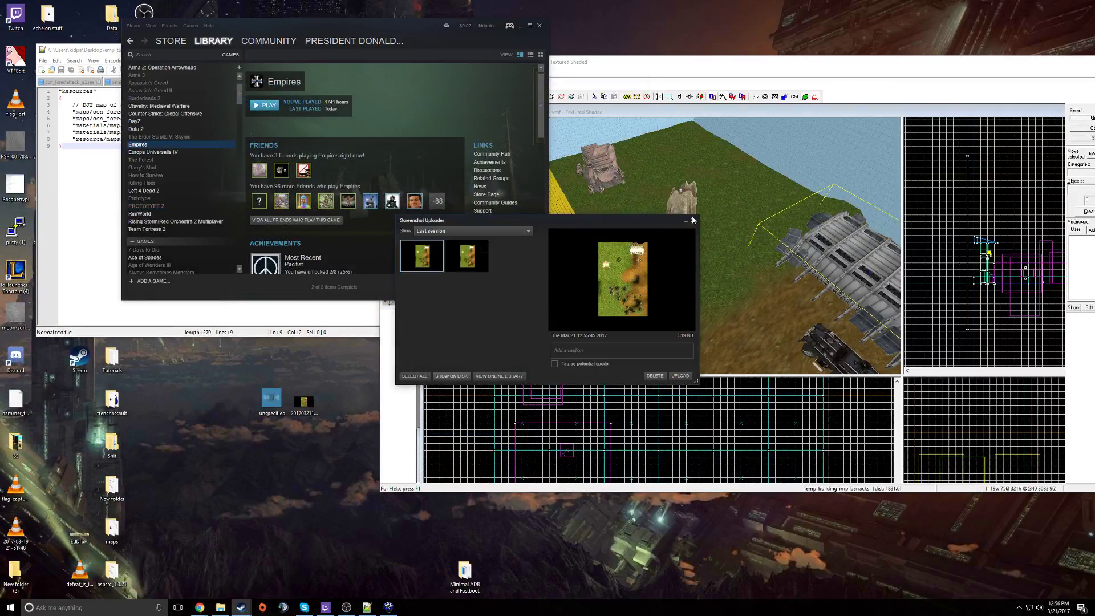
{"action": "left_click", "coordinate": [540, 23]}
{"action": "left_click", "coordinate": [693, 220]}
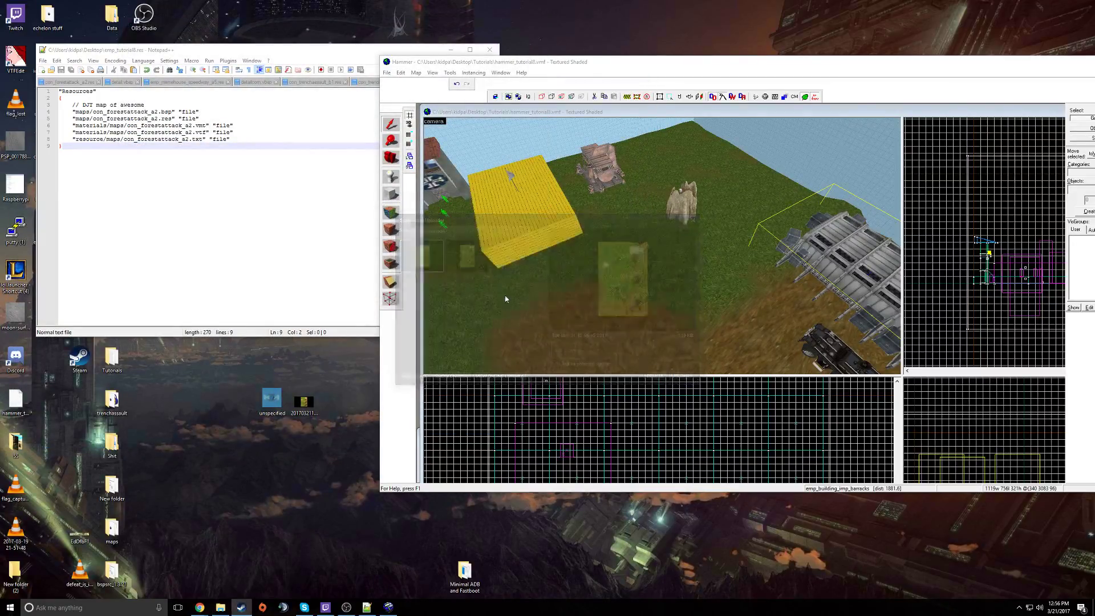
Step: Open the desktop screenshot for editing in Paint and maximize the Paint window
{"action": "right_click", "coordinate": [310, 410]}
{"action": "mouse_move", "coordinate": [407, 292]}
{"action": "left_click", "coordinate": [463, 301]}
{"action": "left_click_drag", "start_coordinate": [447, 38], "coordinate": [466, 0]}
Step: Select only the map area inside the black borders, about 867 × 1299 px, and move it to the canvas's upper-left corner
{"action": "scroll", "coordinate": [689, 407], "scroll_direction": "down", "scroll_amount": 3}
{"action": "scroll", "coordinate": [688, 406], "scroll_direction": "up", "scroll_amount": 3}
{"action": "scroll", "coordinate": [689, 406], "scroll_direction": "down", "scroll_amount": 3}
{"action": "scroll", "coordinate": [648, 367], "scroll_direction": "down", "scroll_amount": 1, "text": "ctrl"}
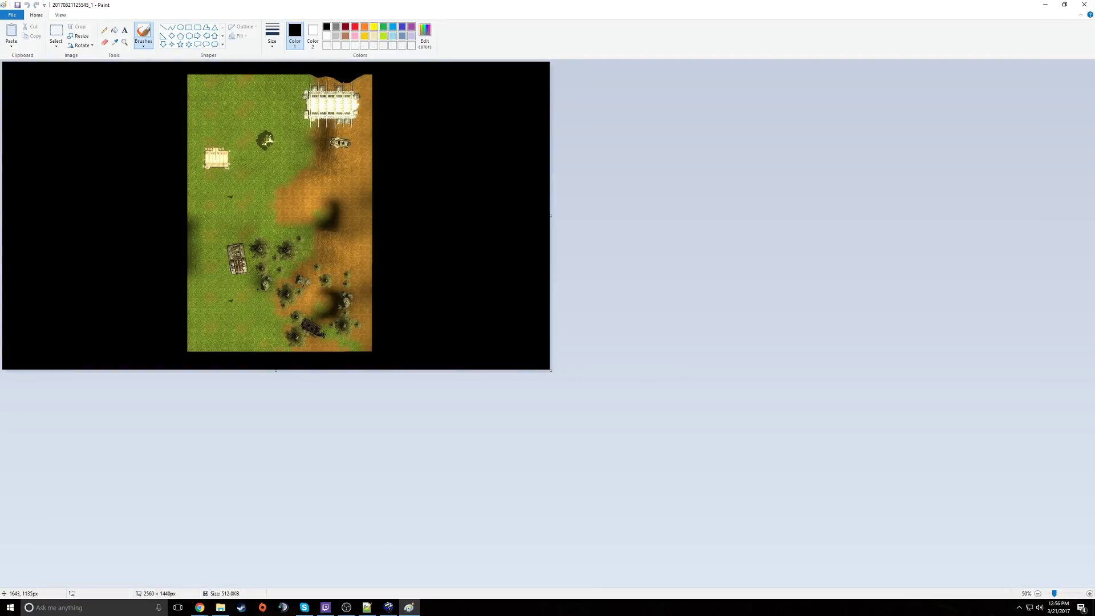
{"action": "scroll", "coordinate": [357, 150], "scroll_direction": "up", "scroll_amount": 1, "text": "ctrl"}
{"action": "scroll", "coordinate": [356, 150], "scroll_direction": "down", "scroll_amount": 1}
{"action": "scroll", "coordinate": [357, 149], "scroll_direction": "up", "scroll_amount": 1}
{"action": "scroll", "coordinate": [357, 150], "scroll_direction": "down", "scroll_amount": 1, "text": "ctrl"}
{"action": "left_click", "coordinate": [55, 45]}
{"action": "left_click", "coordinate": [74, 67]}
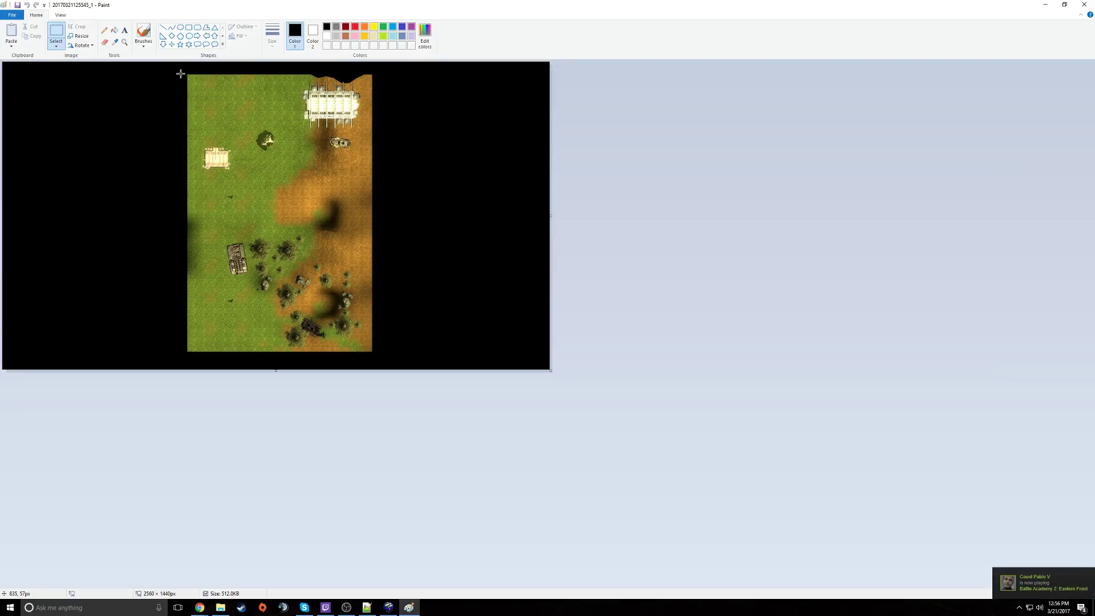
{"action": "left_click_drag", "start_coordinate": [187, 74], "coordinate": [372, 352]}
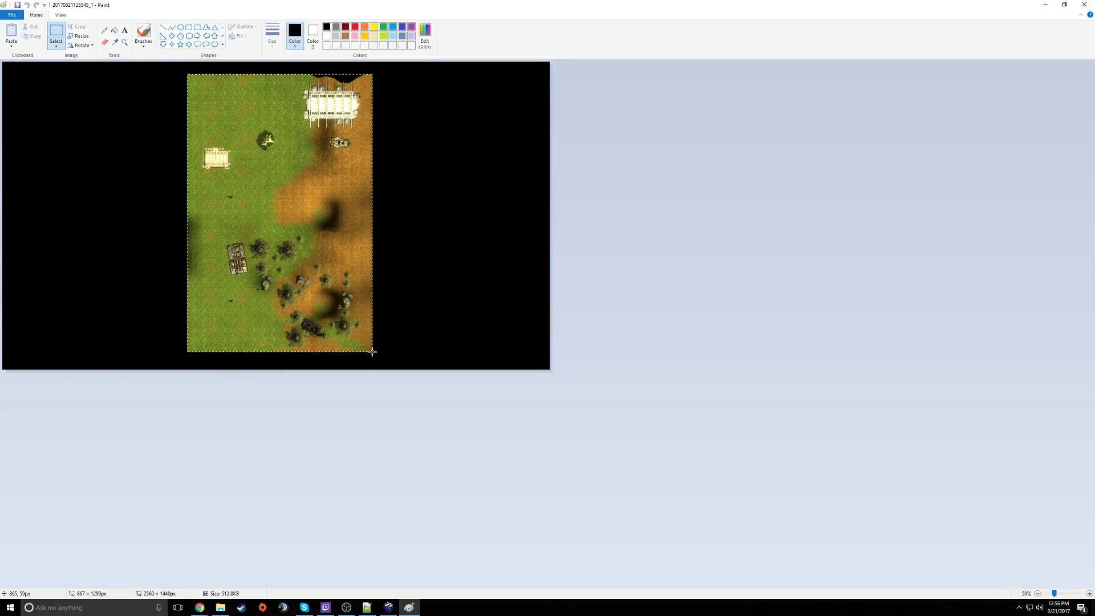
{"action": "left_click_drag", "start_coordinate": [226, 192], "coordinate": [42, 179]}
{"action": "left_click_drag", "start_coordinate": [119, 195], "coordinate": [119, 194]}
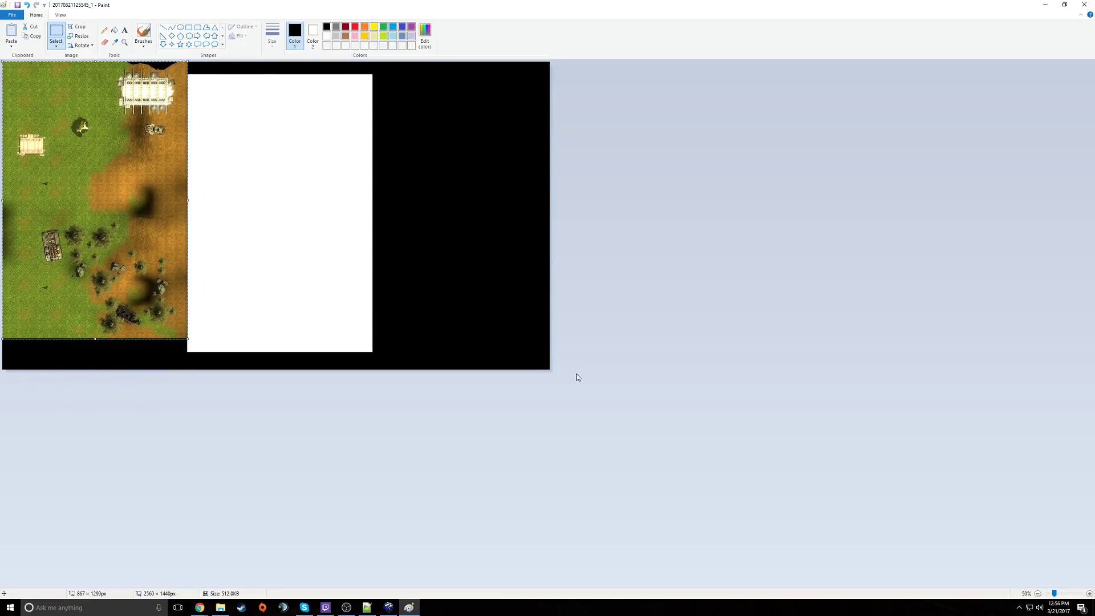
Step: Shrink the canvas to the edges of the moved map, about 862 × 1290 px
{"action": "left_click", "coordinate": [544, 367]}
{"action": "left_click_drag", "start_coordinate": [551, 370], "coordinate": [188, 340]}
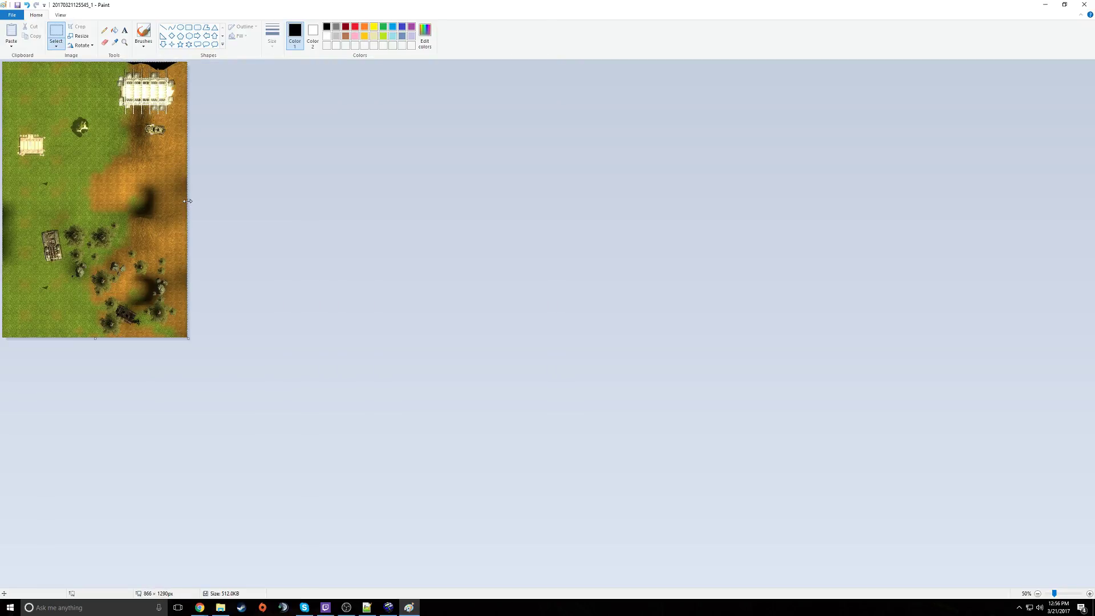
{"action": "left_click_drag", "start_coordinate": [189, 201], "coordinate": [187, 201]}
Step: Save the cropped map as a JPEG named tutorial8 on the desktop and close Paint
{"action": "left_click", "coordinate": [12, 15]}
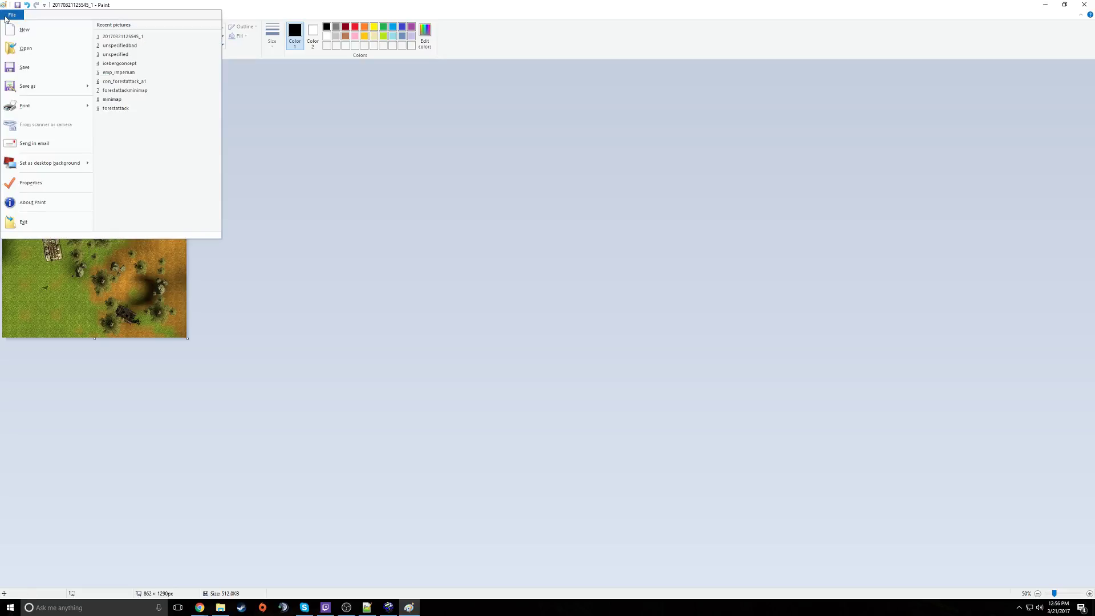
{"action": "left_click", "coordinate": [45, 89]}
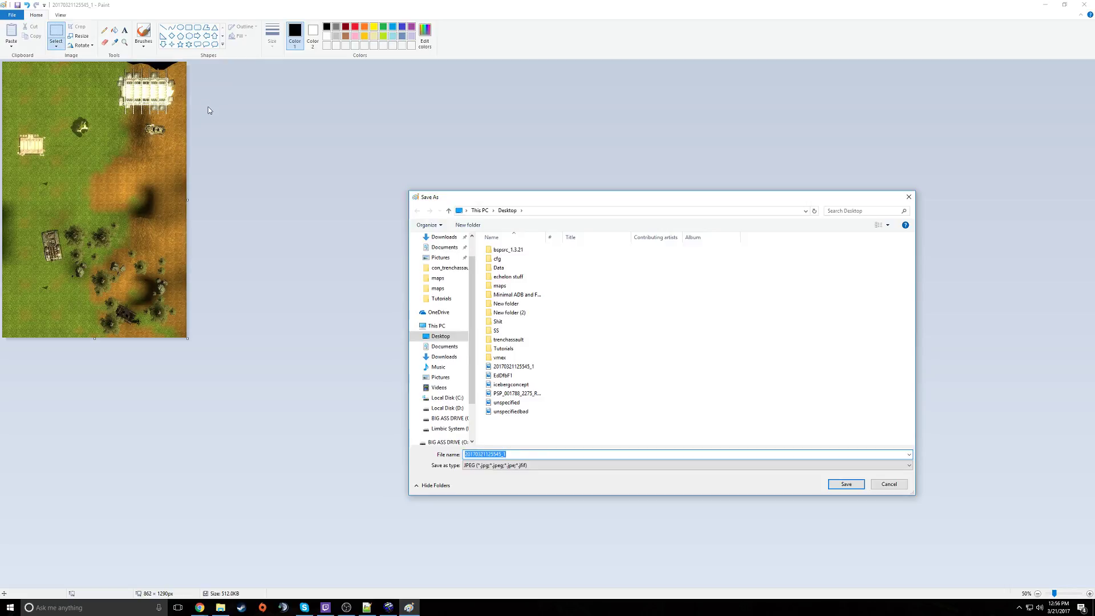
{"action": "type", "text": "tutorial0"}
{"action": "key", "text": "Return"}
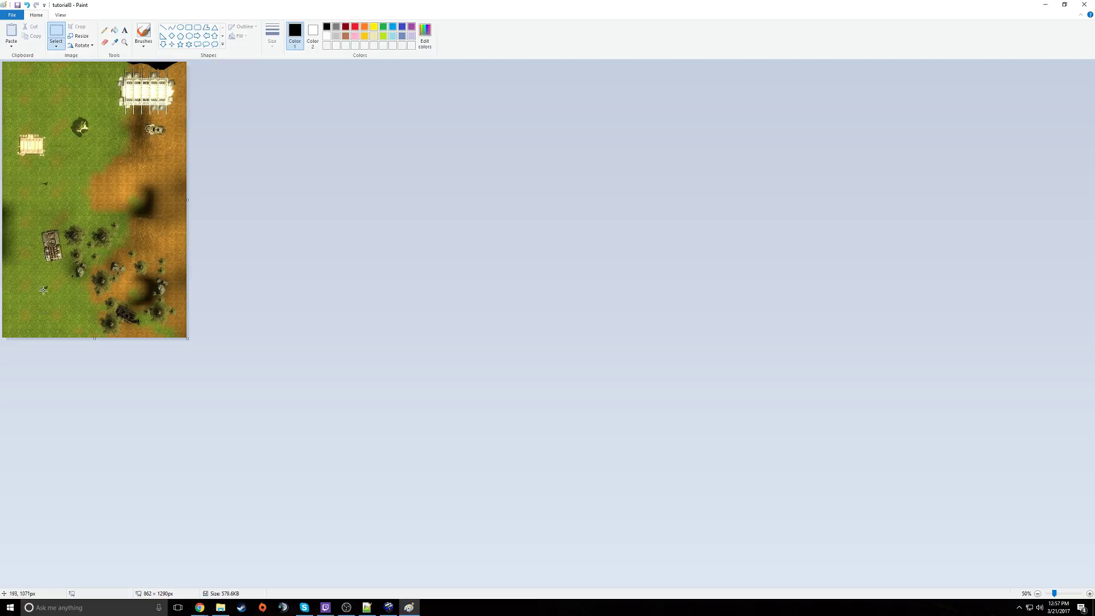
{"action": "left_click", "coordinate": [1083, 5]}
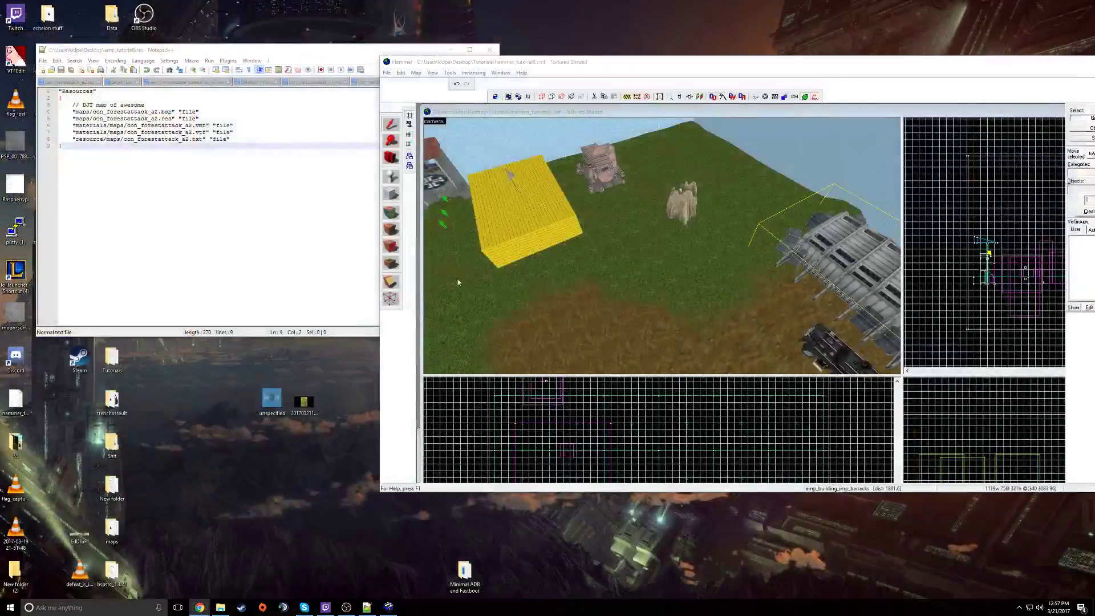
Step: Minimize the Notepad++ window, move the VTFEdit shortcut to a free area of the desktop and launch VTFEdit
{"action": "left_click", "coordinate": [230, 215]}
{"action": "left_click", "coordinate": [450, 50]}
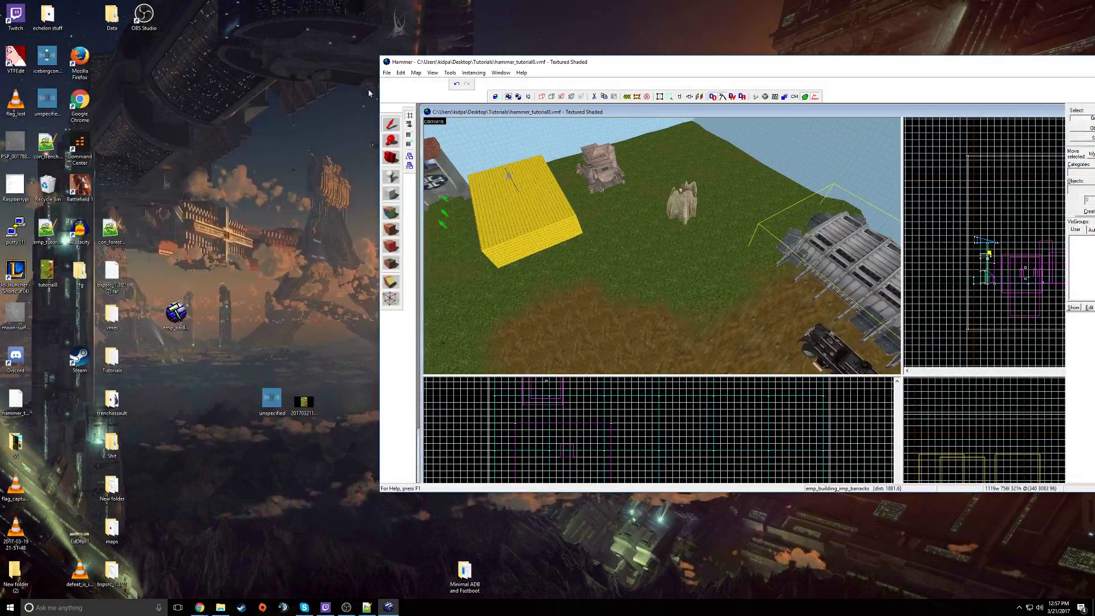
{"action": "left_click_drag", "start_coordinate": [16, 57], "coordinate": [274, 143]}
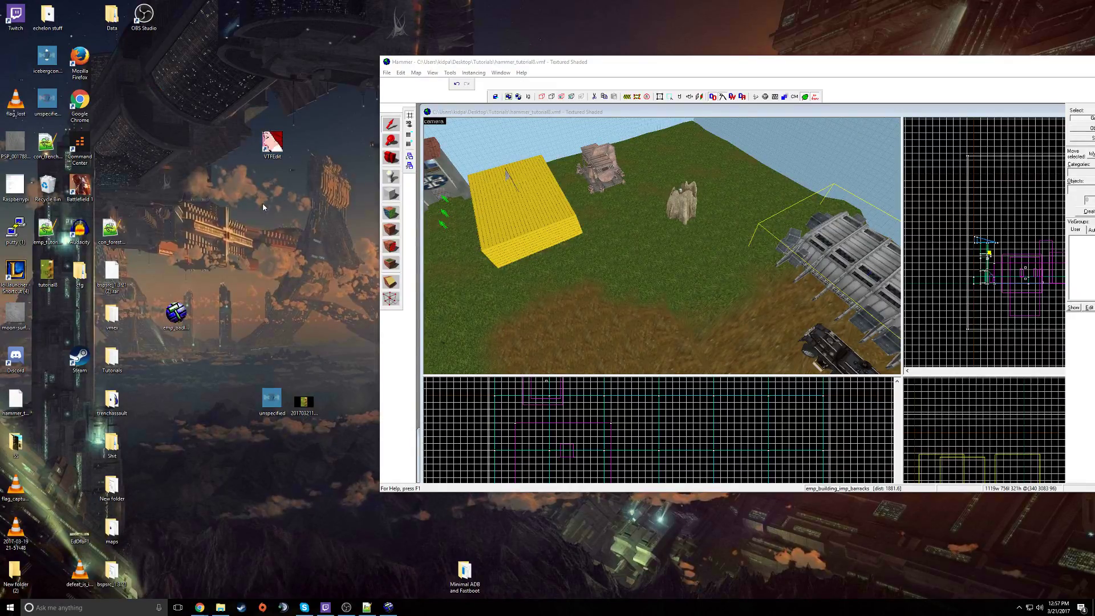
{"action": "left_click", "coordinate": [273, 153]}
{"action": "double_click", "coordinate": [272, 153]}
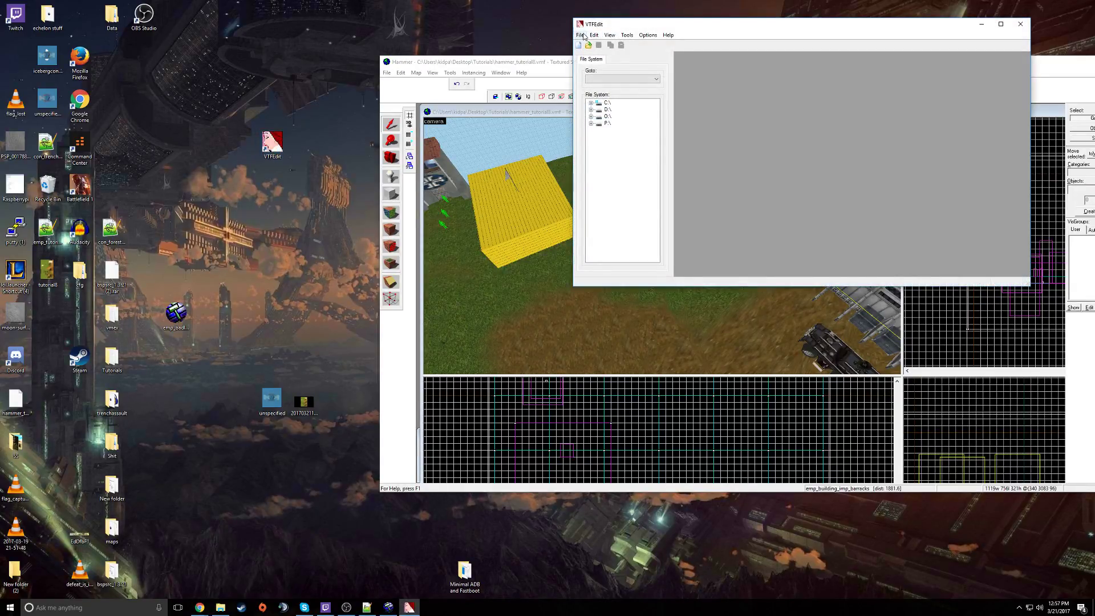
Step: Import the tutorial8 image from the desktop with the default VTF options and look over the imported map
{"action": "left_click", "coordinate": [580, 36]}
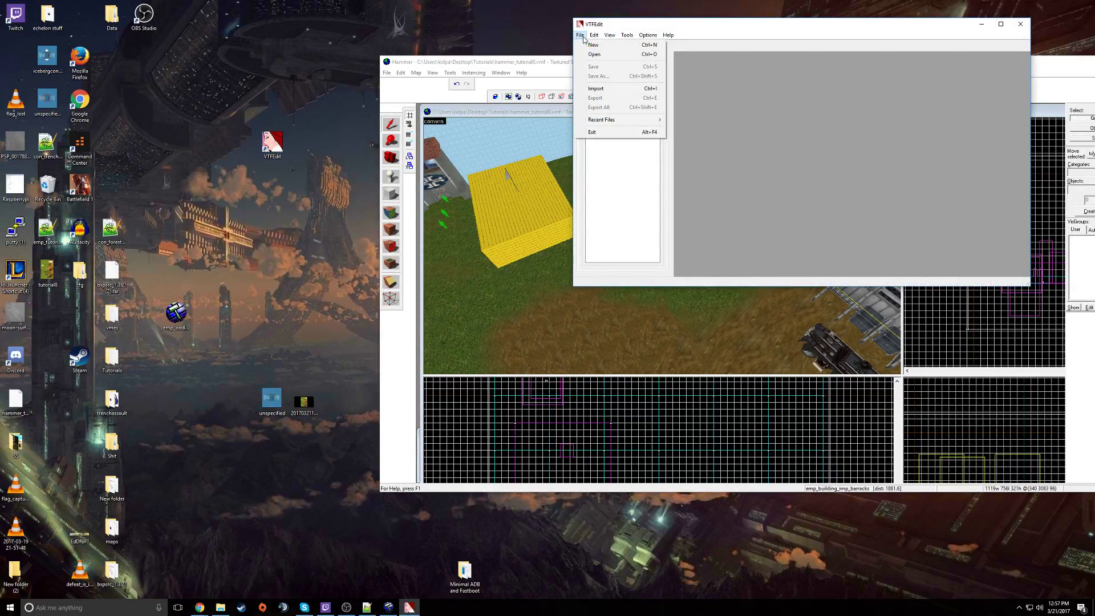
{"action": "left_click", "coordinate": [616, 88]}
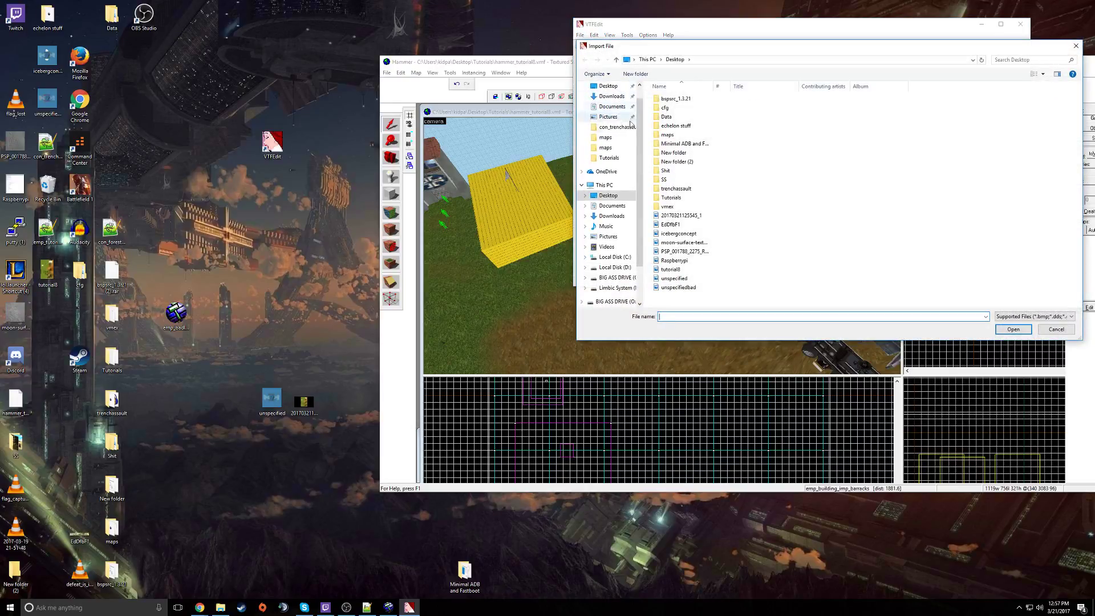
{"action": "left_click", "coordinate": [678, 271]}
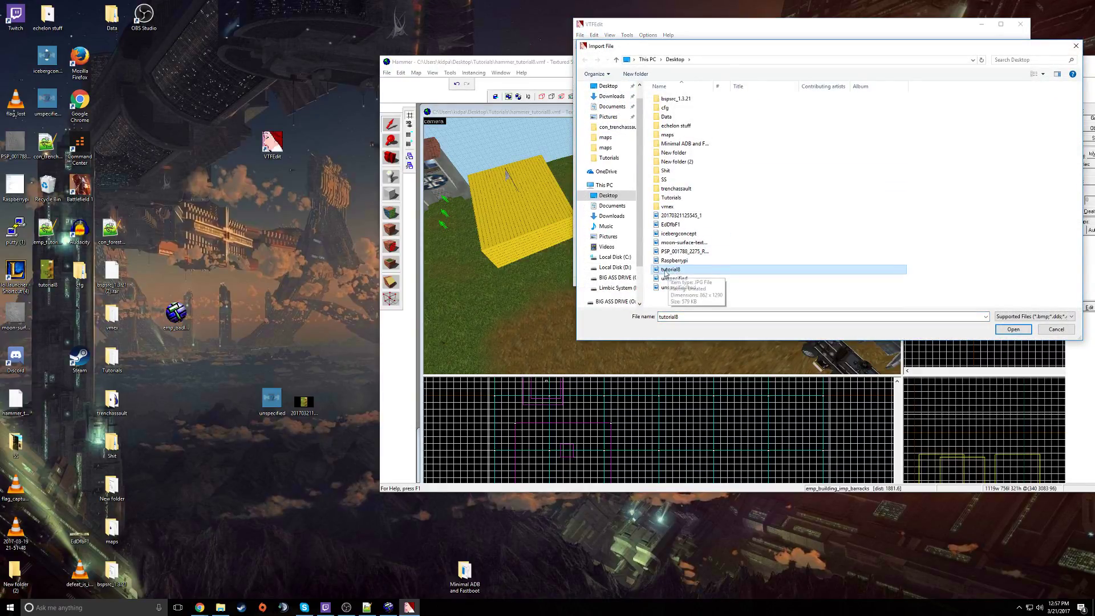
{"action": "double_click", "coordinate": [675, 271]}
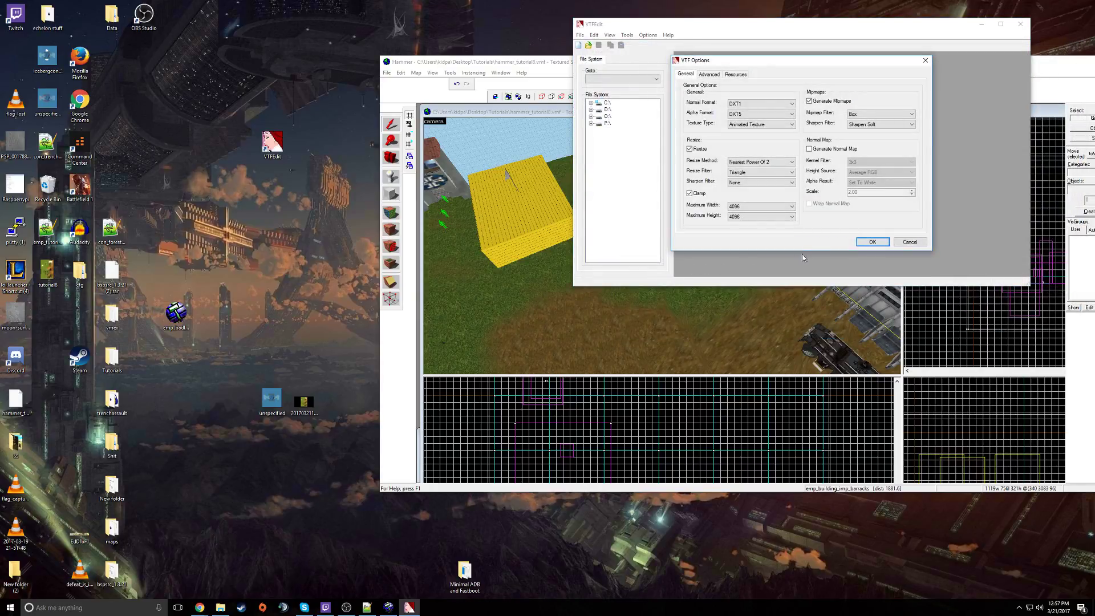
{"action": "left_click", "coordinate": [871, 243]}
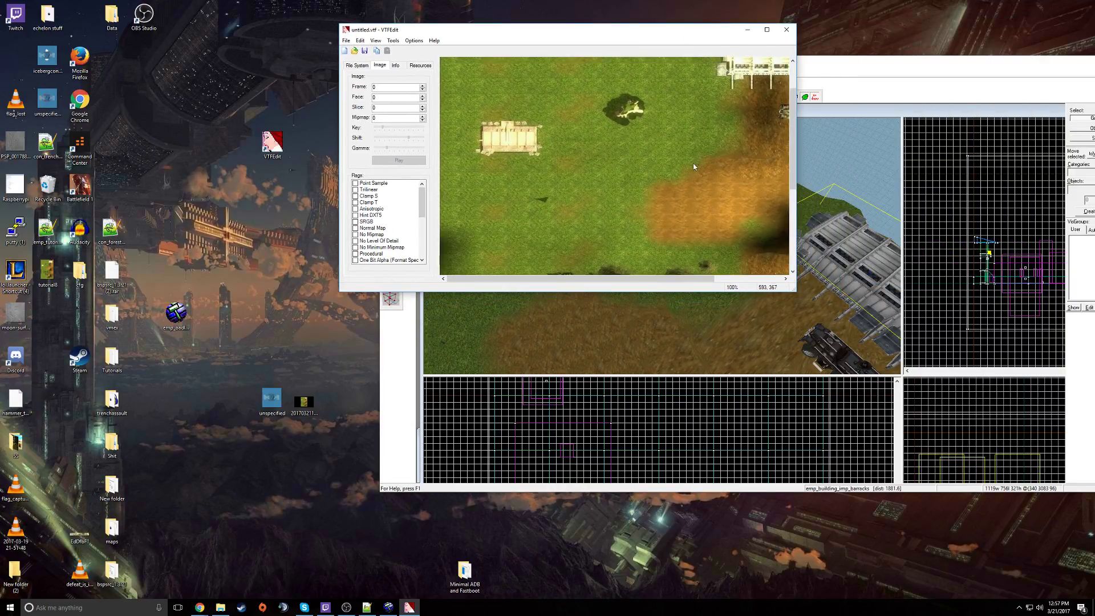
{"action": "left_click_drag", "start_coordinate": [658, 279], "coordinate": [719, 278]}
{"action": "scroll", "coordinate": [728, 237], "scroll_direction": "down", "scroll_amount": 4}
{"action": "left_click_drag", "start_coordinate": [640, 279], "coordinate": [575, 280]}
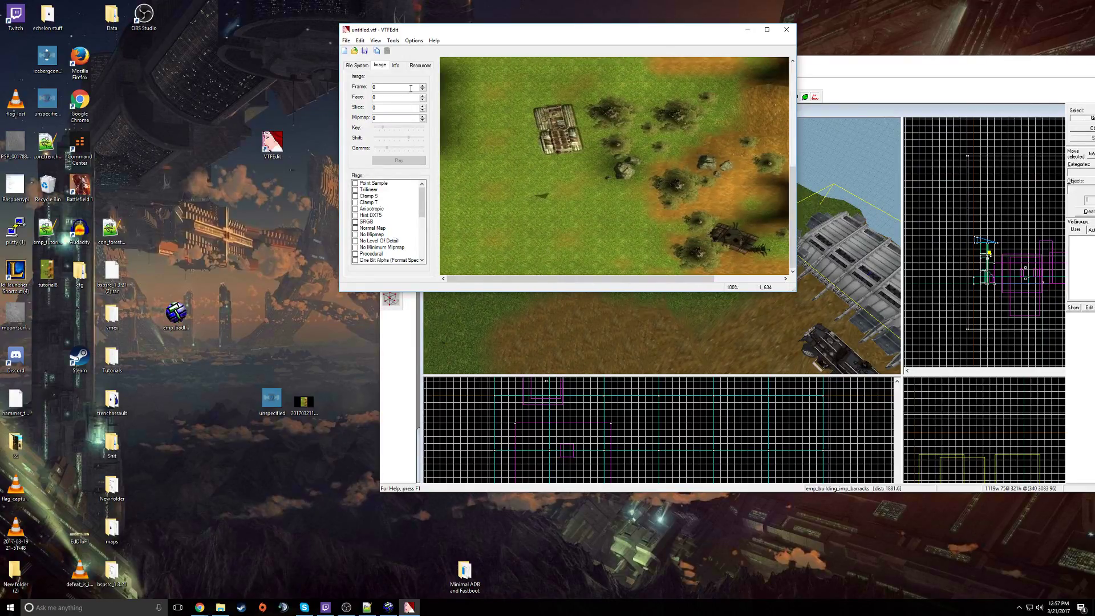
Step: Save the imported texture as a VTF file named tutorial8 on the desktop
{"action": "left_click", "coordinate": [346, 41]}
{"action": "left_click", "coordinate": [371, 83]}
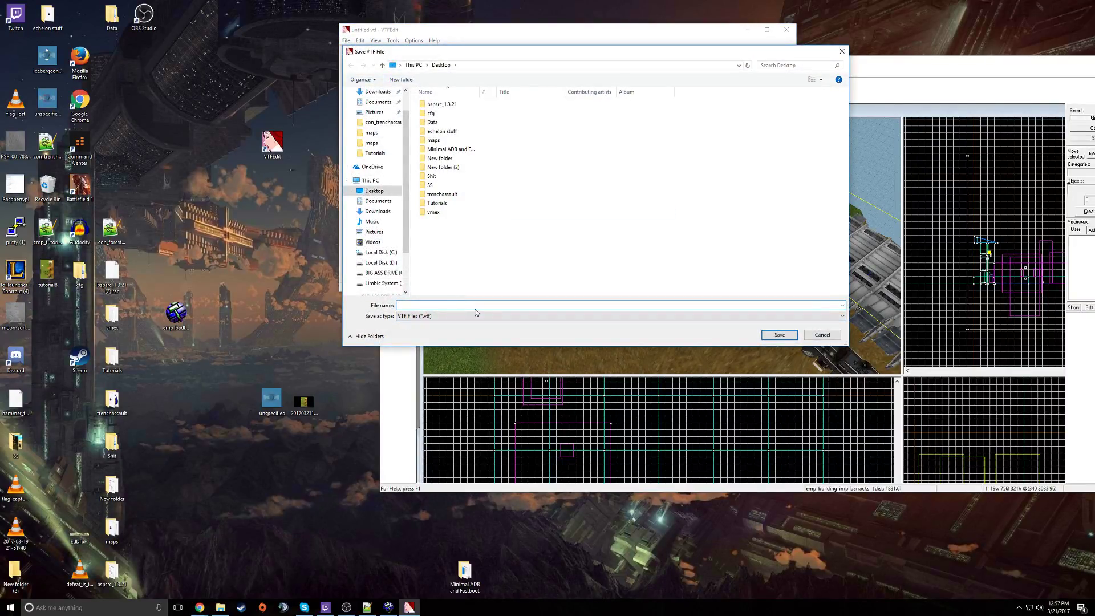
{"action": "type", "text": "emp"}
{"action": "key", "text": "BackSpace"}
{"action": "key", "text": "BackSpace"}
{"action": "type", "text": "tutorial8"}
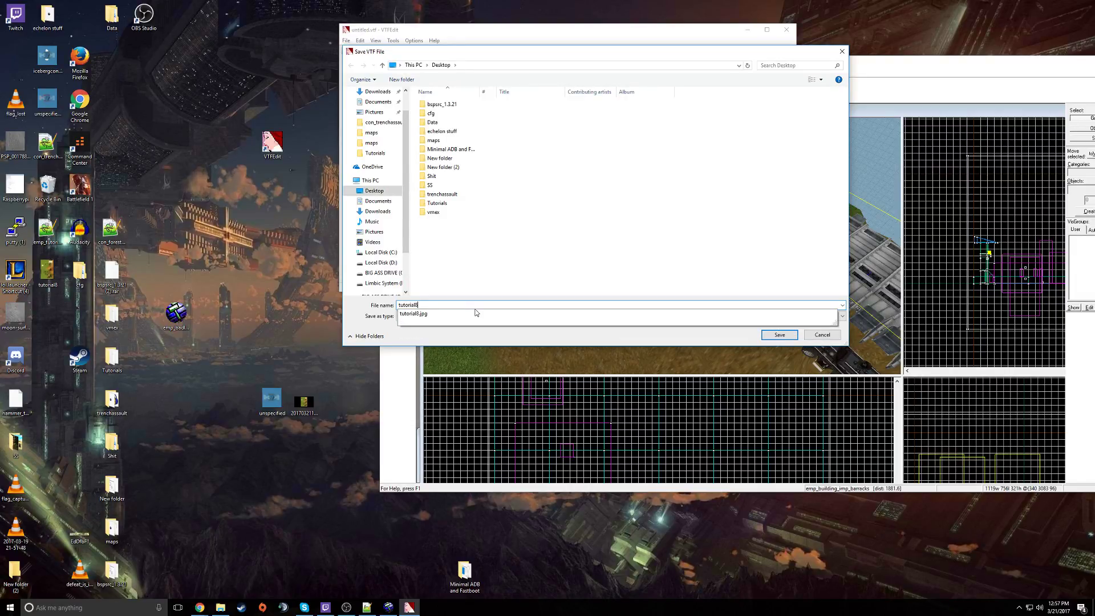
{"action": "left_click", "coordinate": [439, 302]}
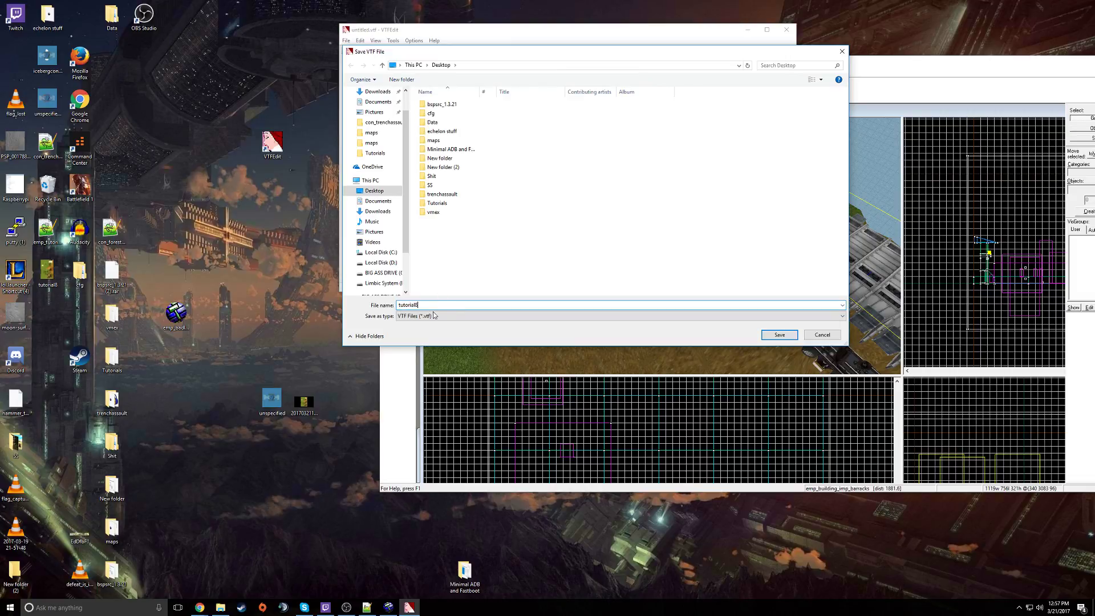
{"action": "left_click", "coordinate": [767, 334]}
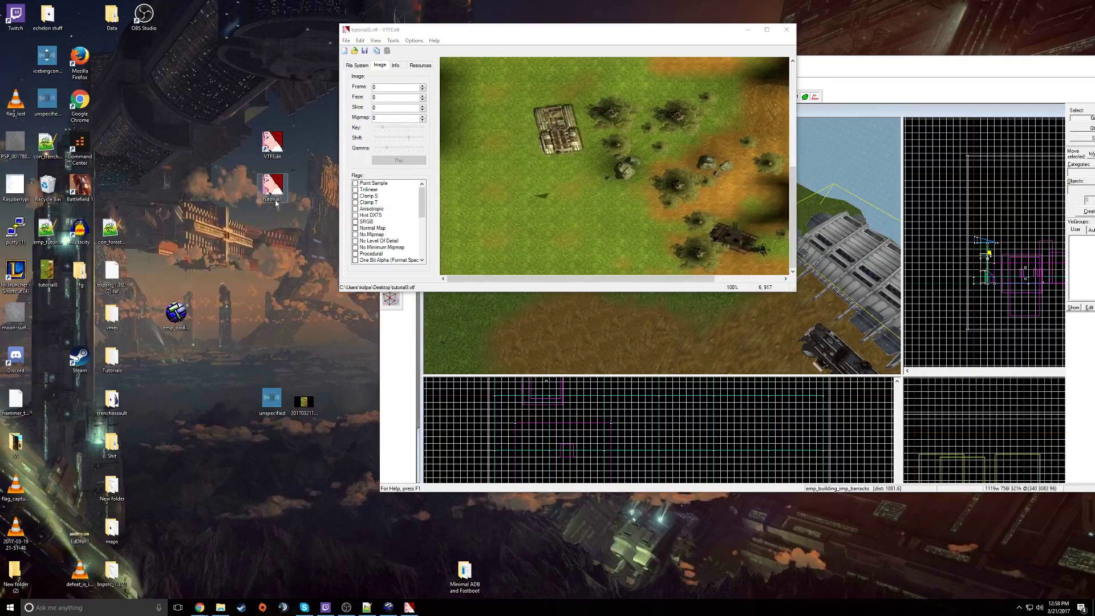
Step: Create a VMT file for the texture and save it as tutorial8 on the desktop
{"action": "left_click", "coordinate": [397, 41]}
{"action": "left_click", "coordinate": [394, 41]}
{"action": "left_click", "coordinate": [393, 40]}
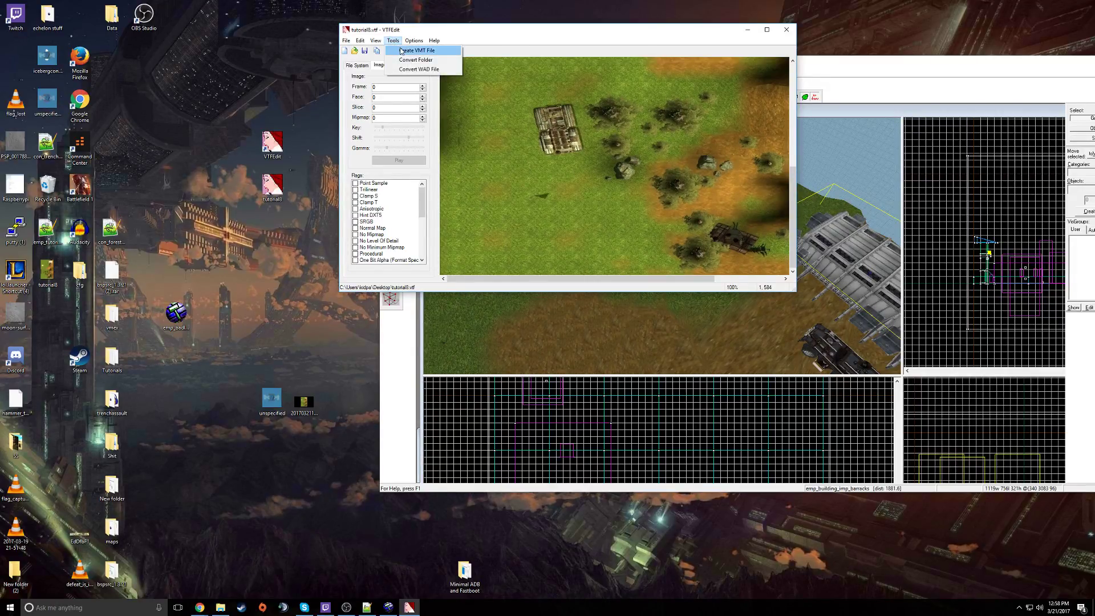
{"action": "left_click", "coordinate": [402, 50]}
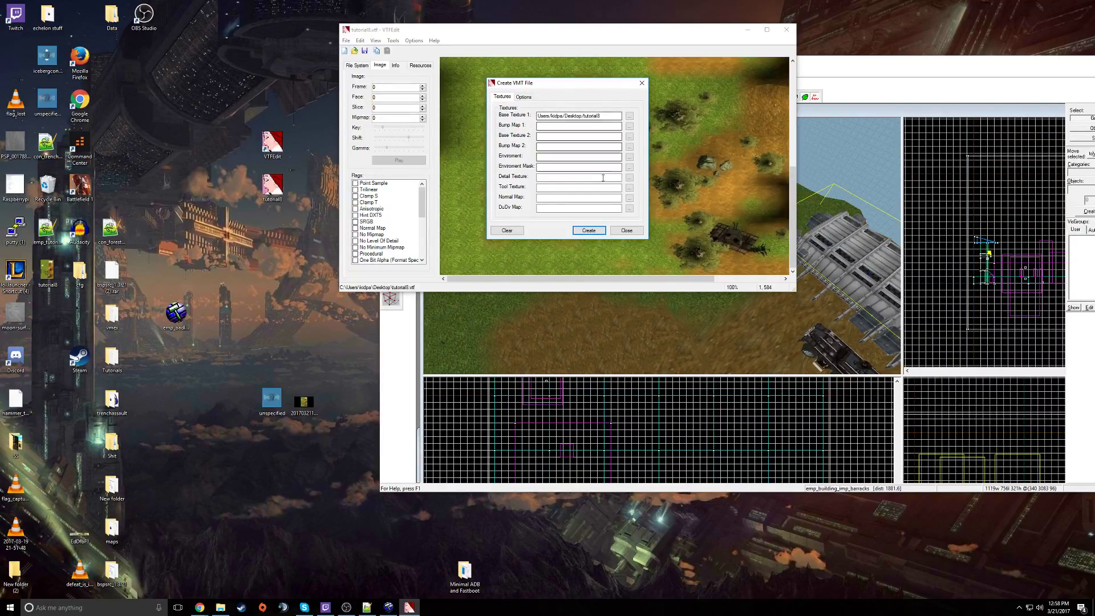
{"action": "left_click", "coordinate": [590, 230]}
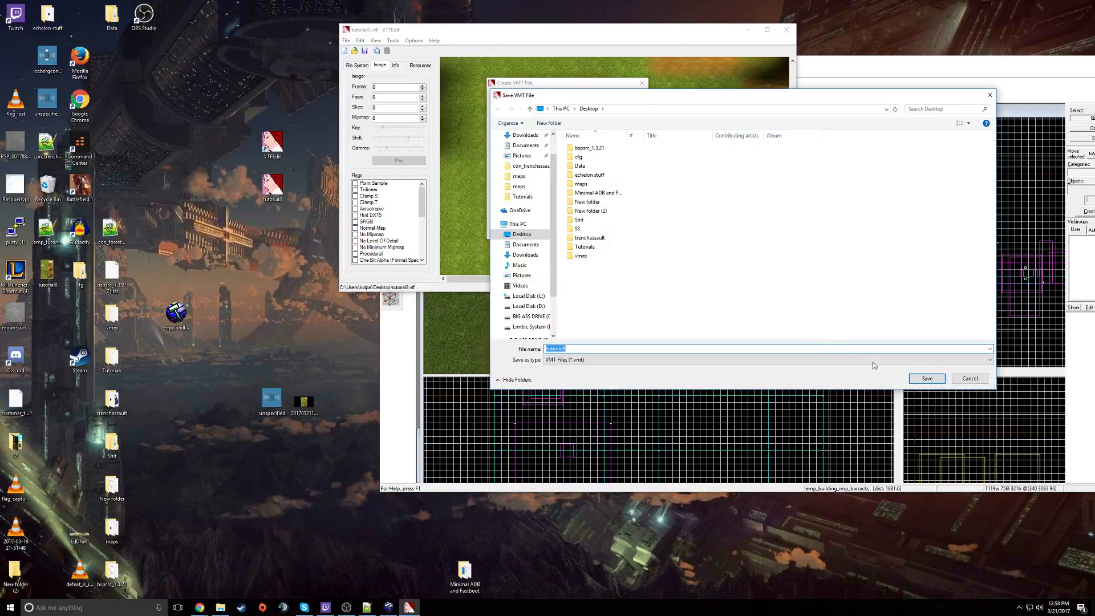
{"action": "left_click", "coordinate": [925, 379]}
Step: Place the new VMT file beside the VTF file on the desktop and rename the VMT to hammer_tutorial8
{"action": "left_click_drag", "start_coordinate": [20, 62], "coordinate": [280, 207]}
{"action": "left_click", "coordinate": [289, 253]}
{"action": "left_click", "coordinate": [391, 353]}
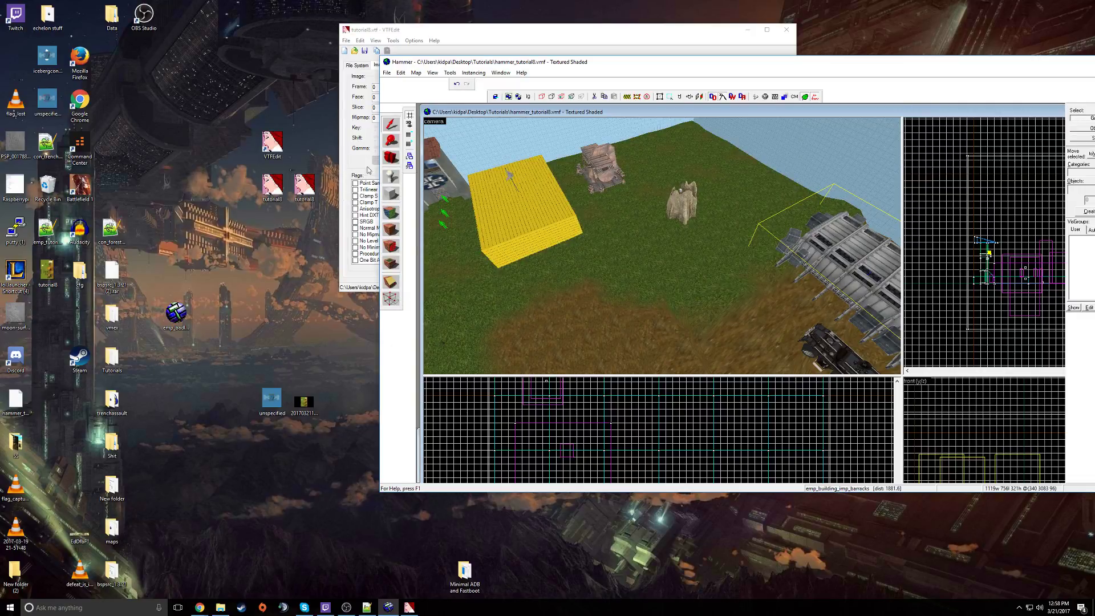
{"action": "left_click", "coordinate": [314, 200]}
{"action": "right_click", "coordinate": [312, 184]}
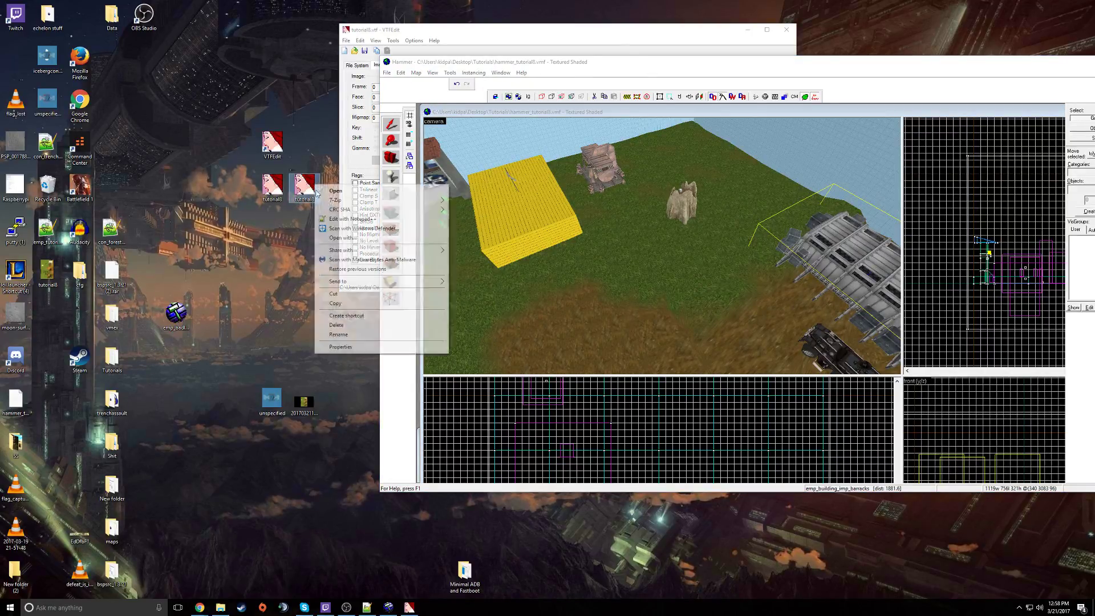
{"action": "left_click", "coordinate": [353, 334]}
{"action": "key", "text": "Left"}
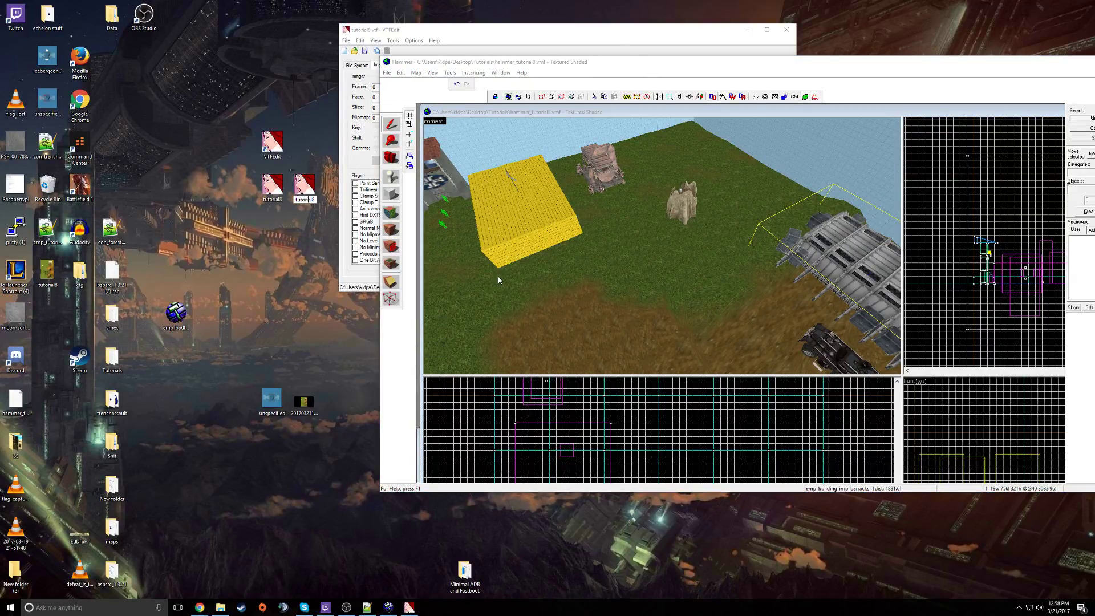
{"action": "type", "text": "hammer_"}
{"action": "key", "text": "Return"}
Step: Rename the VTF file to hammer_tutorial8 and place the VMT file between it and the leftmost desktop icons
{"action": "right_click", "coordinate": [269, 188]}
{"action": "left_click", "coordinate": [307, 347]}
{"action": "key", "text": "Left"}
{"action": "type", "text": "hammer_"}
{"action": "key", "text": "Return"}
{"action": "left_click", "coordinate": [277, 221]}
{"action": "left_click_drag", "start_coordinate": [314, 181], "coordinate": [252, 193]}
Step: Open the hammer_tutorial8 VTF and VMT files in turn to check their contents, and return to the first VTFEdit window
{"action": "double_click", "coordinate": [273, 188]}
{"action": "scroll", "coordinate": [844, 151], "scroll_direction": "down", "scroll_amount": 5}
{"action": "scroll", "coordinate": [905, 172], "scroll_direction": "up", "scroll_amount": 5}
{"action": "left_click", "coordinate": [1020, 24]}
{"action": "double_click", "coordinate": [240, 185]}
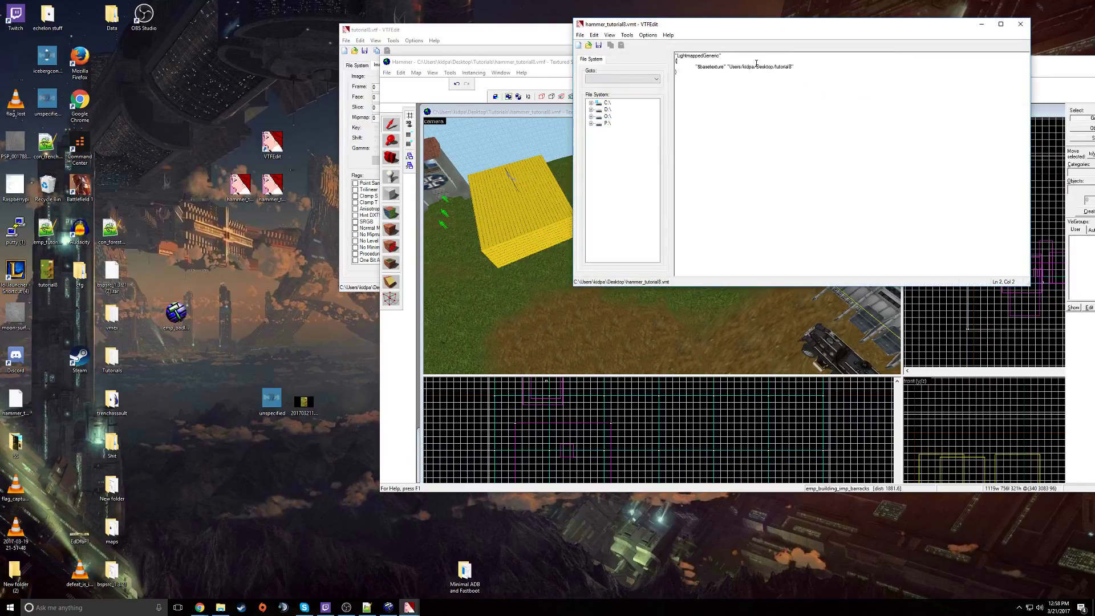
{"action": "left_click", "coordinate": [1020, 24]}
{"action": "left_click", "coordinate": [584, 42]}
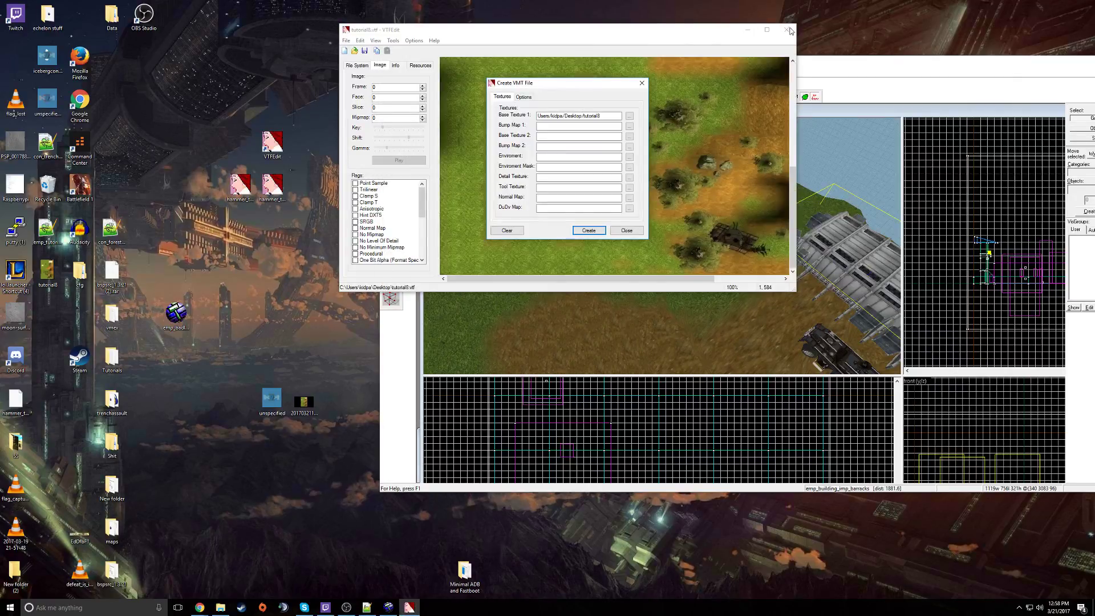
Step: Close the VMT creation dialog and VTFEdit, then switch to Notepad++ with emp_tutorial8.res and position its window over Hammer
{"action": "left_click", "coordinate": [627, 230]}
{"action": "left_click", "coordinate": [786, 30]}
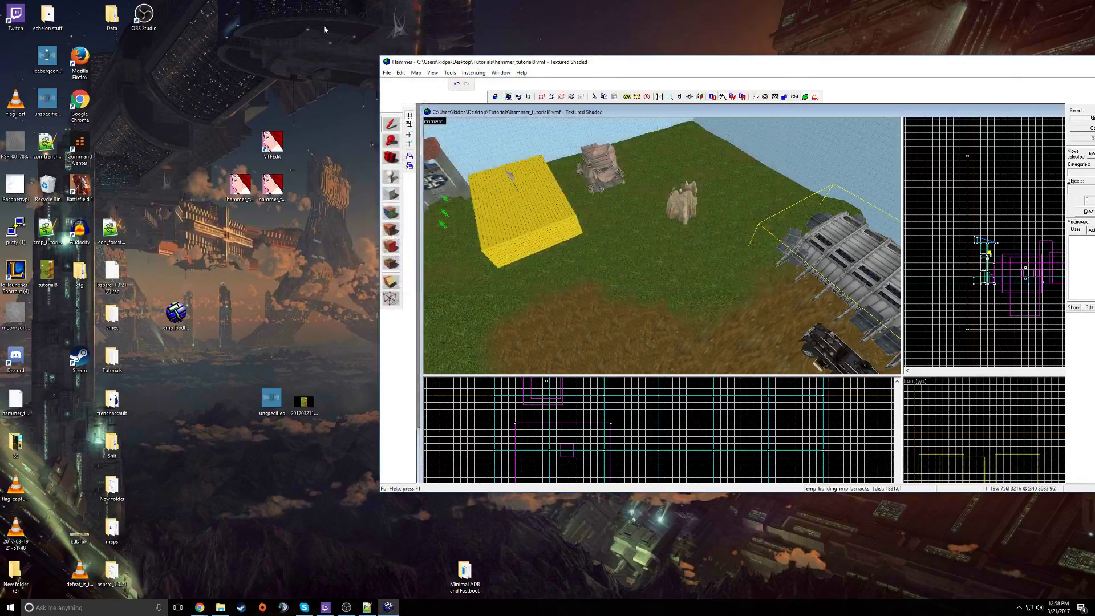
{"action": "left_click", "coordinate": [367, 607]}
{"action": "left_click_drag", "start_coordinate": [370, 50], "coordinate": [675, 51]}
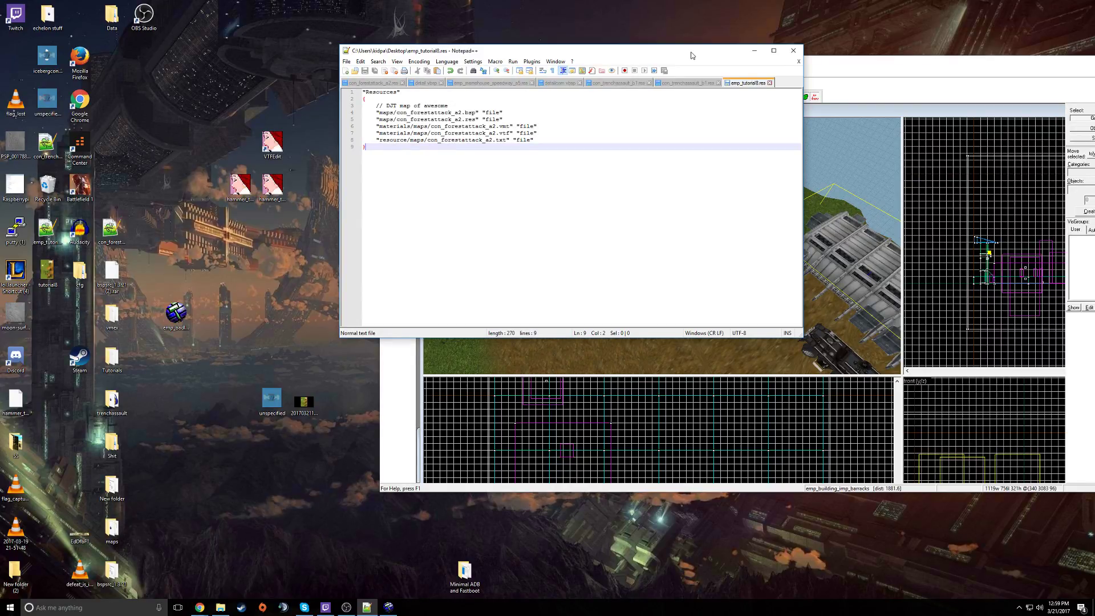
Step: Review the Resources header, the comment line, and the .bsp and .res entries in emp_tutorial8.res
{"action": "left_click", "coordinate": [406, 93]}
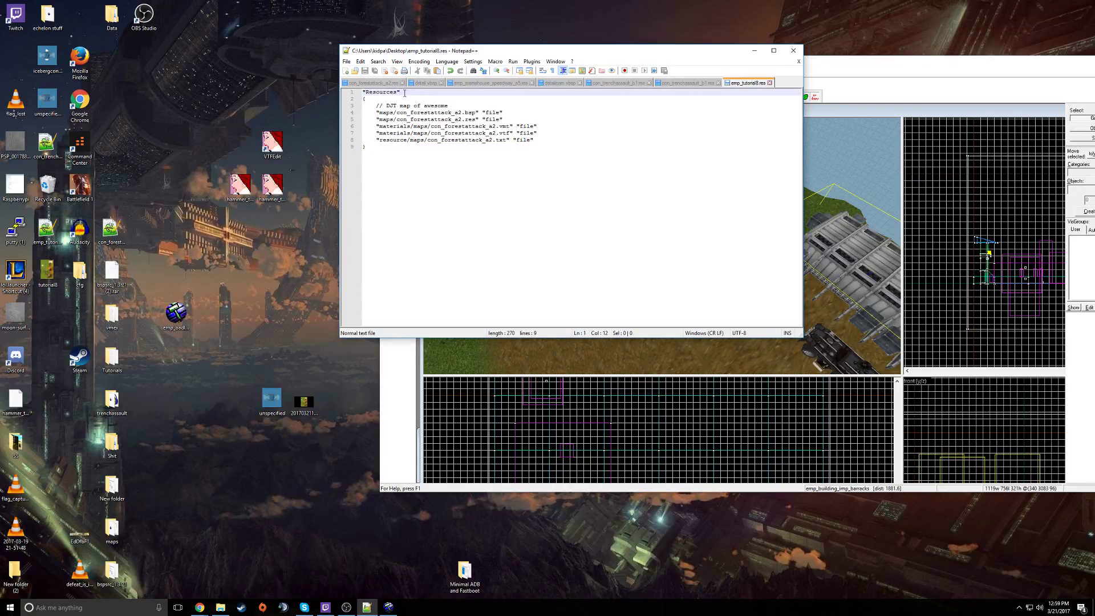
{"action": "left_click_drag", "start_coordinate": [363, 93], "coordinate": [404, 92]}
{"action": "left_click", "coordinate": [406, 92]}
{"action": "left_click_drag", "start_coordinate": [377, 107], "coordinate": [449, 107]}
{"action": "left_click", "coordinate": [384, 108]}
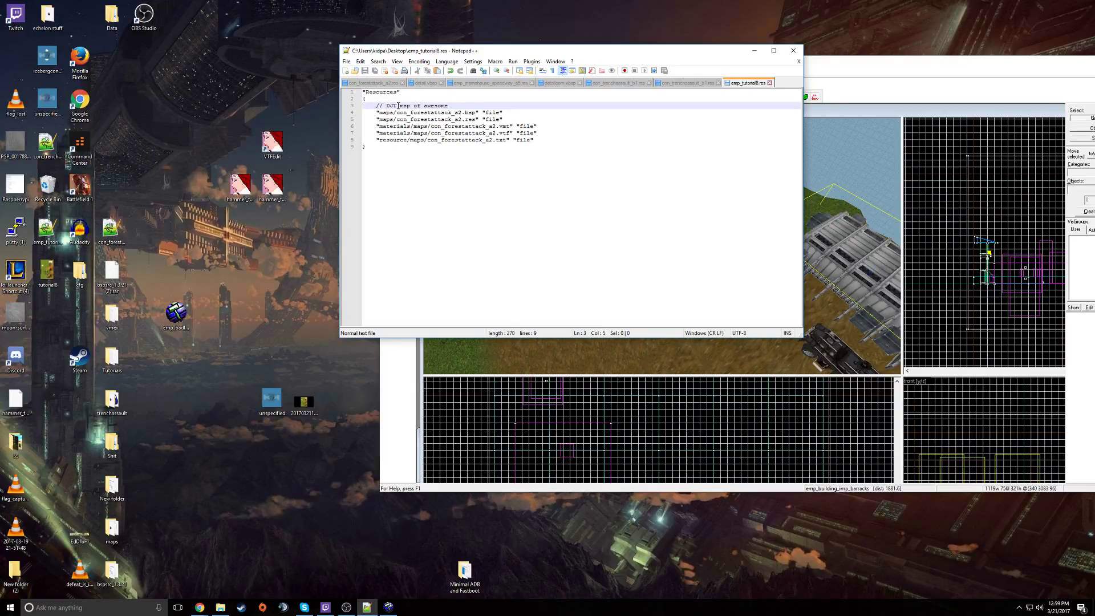
{"action": "left_click_drag", "start_coordinate": [386, 106], "coordinate": [449, 107]}
{"action": "left_click", "coordinate": [417, 107]}
{"action": "left_click", "coordinate": [378, 113]}
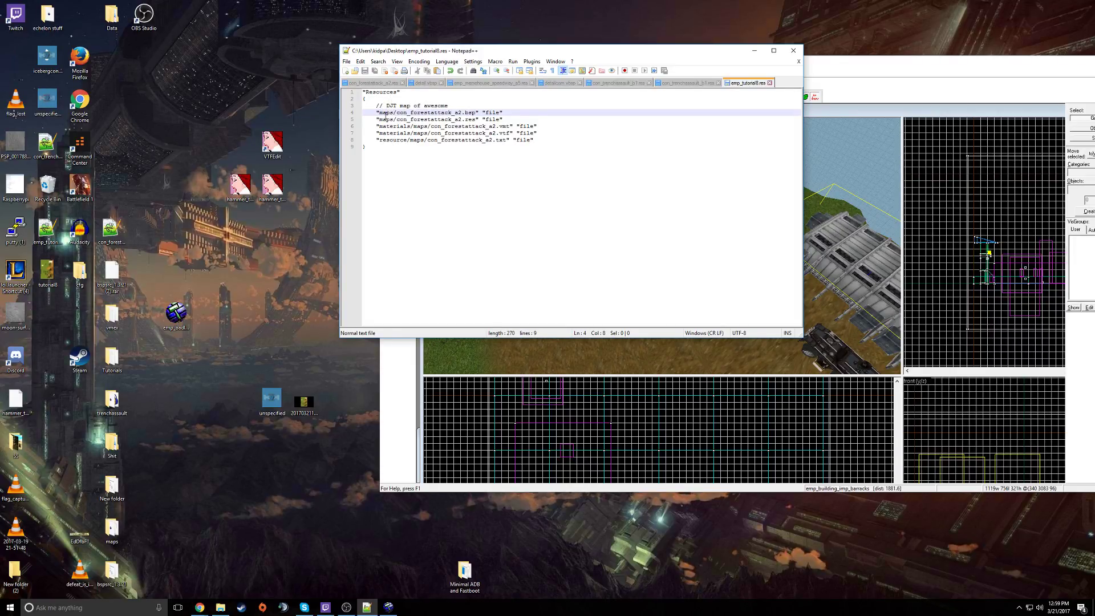
{"action": "left_click", "coordinate": [467, 120]}
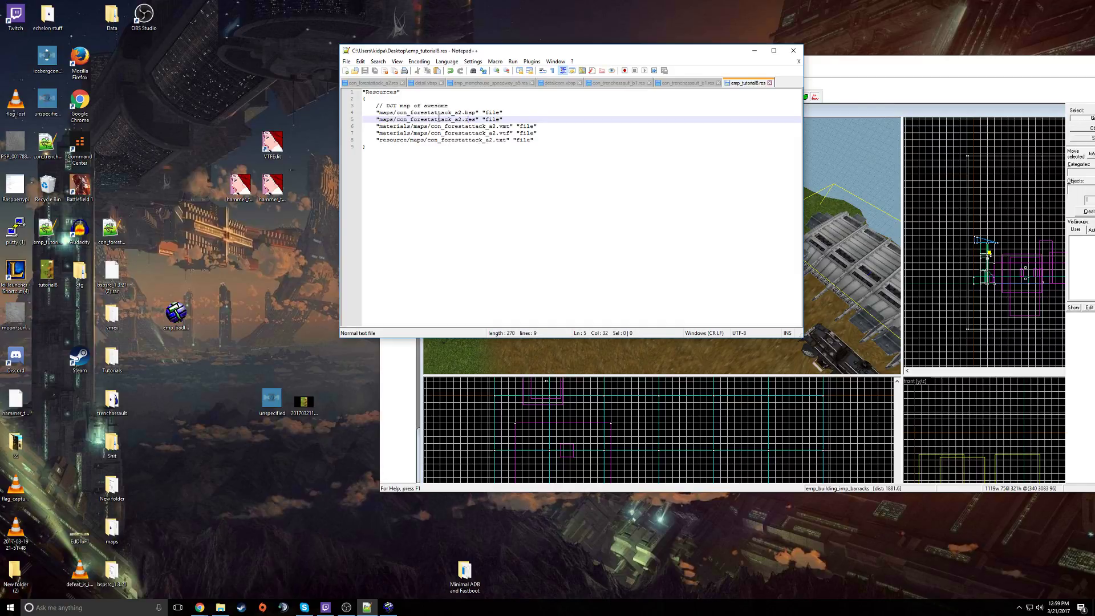
Step: Replace con_forestattack_a2 with hammer_tutorial8 in the .bsp and .res entries of the resource file
{"action": "left_click_drag", "start_coordinate": [398, 113], "coordinate": [462, 112]}
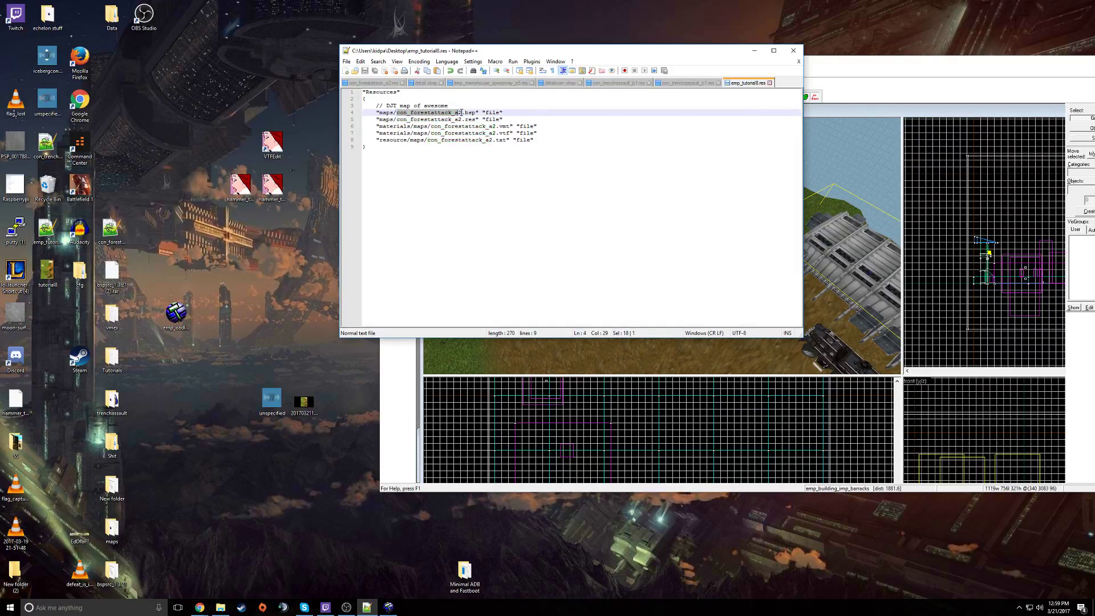
{"action": "type", "text": "hammer_tutorial8"}
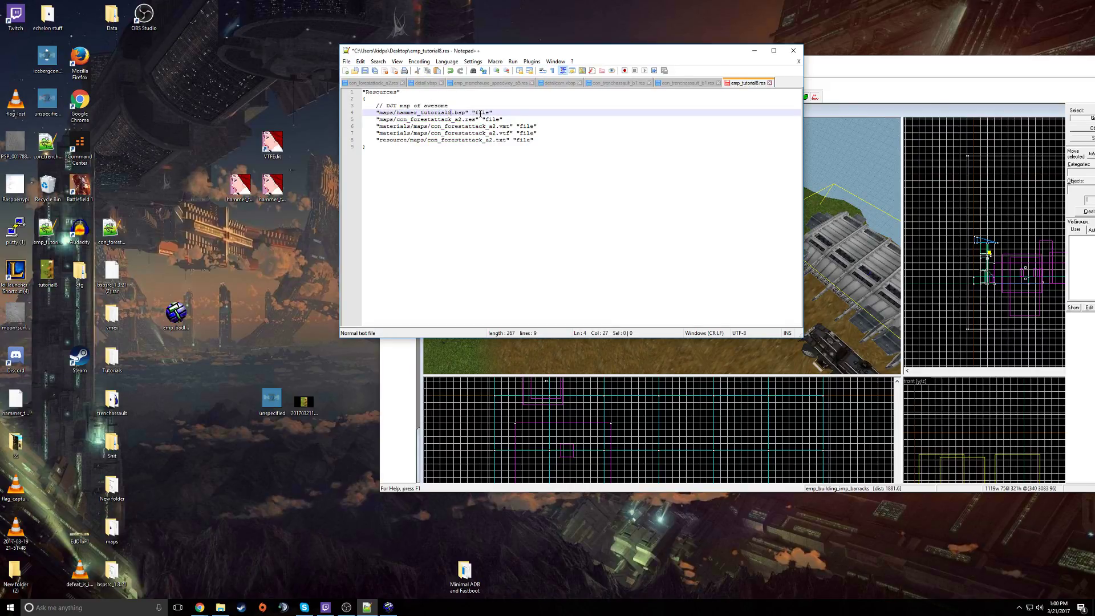
{"action": "left_click_drag", "start_coordinate": [398, 119], "coordinate": [462, 120]}
{"action": "type", "text": "hammer"}
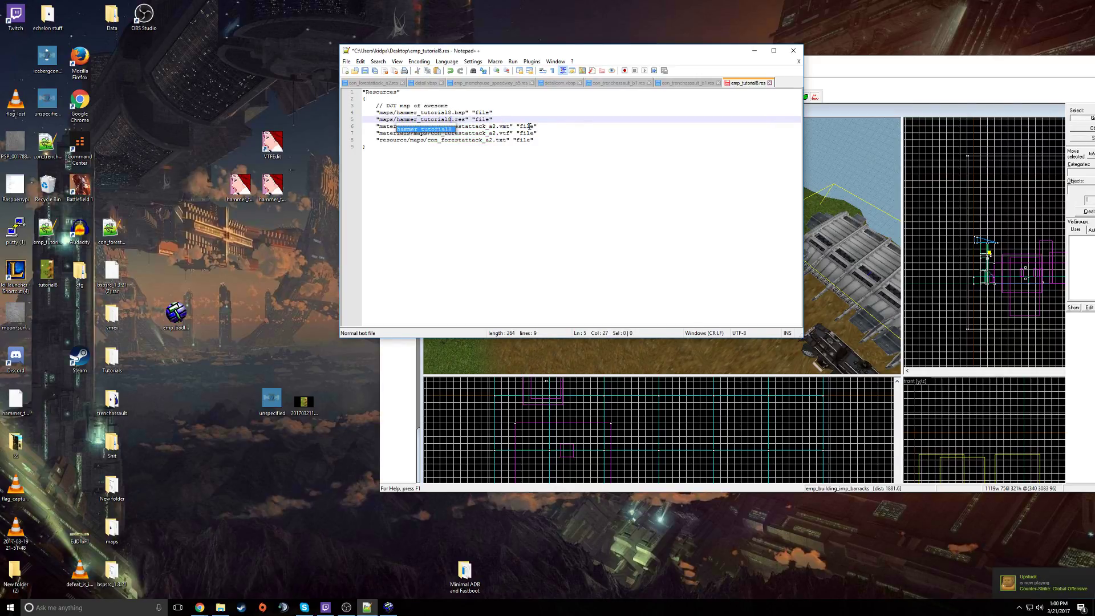
Step: Replace con_forestattack_a2 with hammer_tutorial8 in the materials/maps .vmt and .vtf entries
{"action": "left_click", "coordinate": [503, 126]}
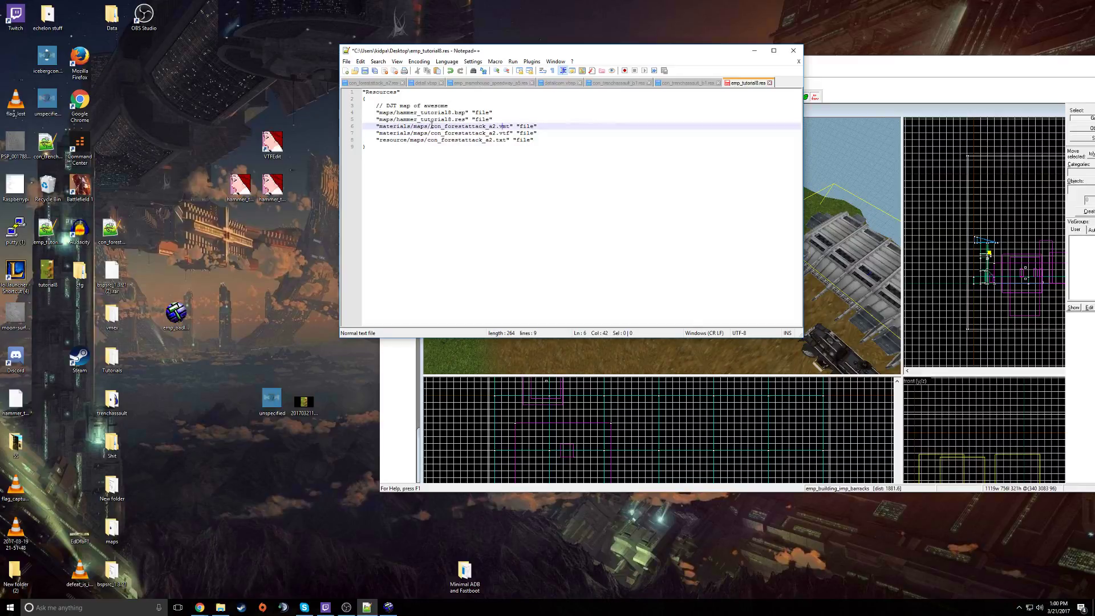
{"action": "left_click_drag", "start_coordinate": [377, 126], "coordinate": [539, 134]}
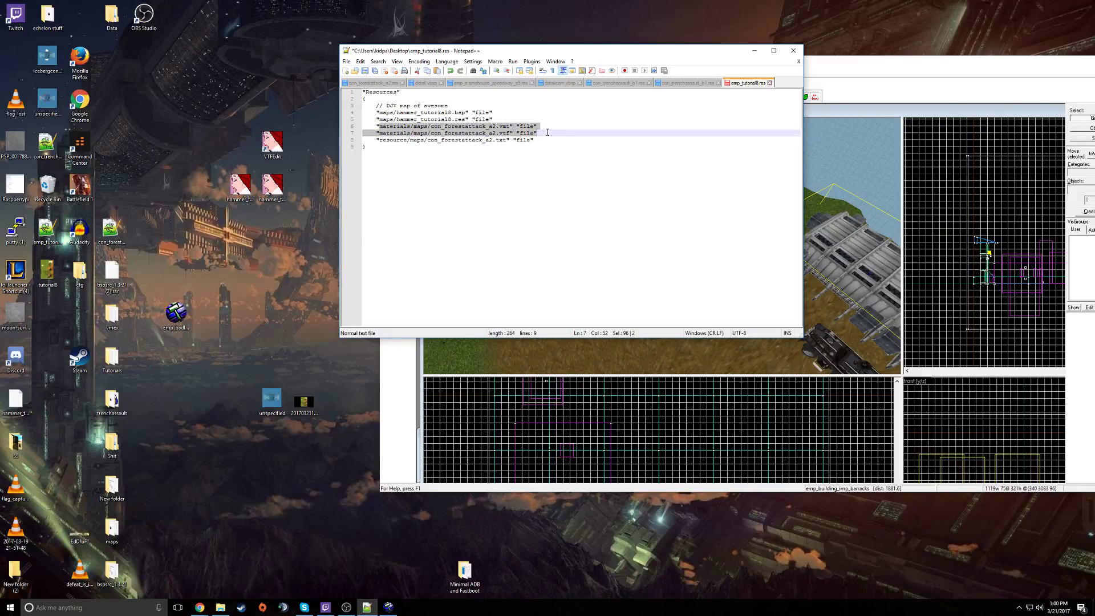
{"action": "left_click", "coordinate": [488, 137]}
{"action": "left_click_drag", "start_coordinate": [495, 126], "coordinate": [432, 126]}
{"action": "type", "text": "ha"}
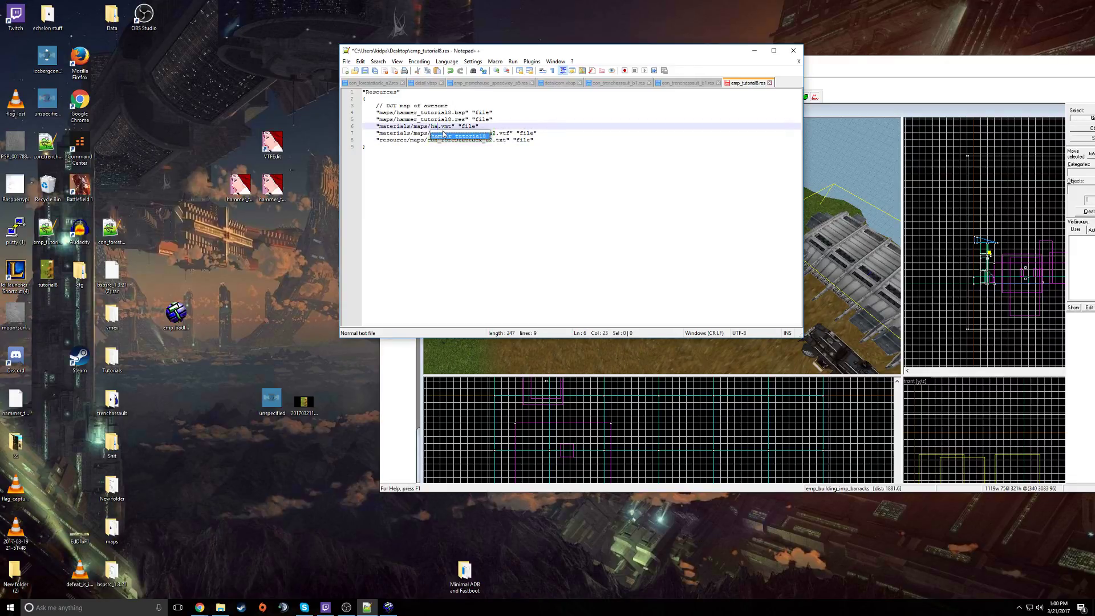
{"action": "type", "text": "mmer_tutorial8"}
{"action": "key", "text": "Right"}
{"action": "key", "text": "Right"}
{"action": "key", "text": "Right"}
{"action": "left_click_drag", "start_coordinate": [496, 133], "coordinate": [433, 134]}
{"action": "type", "text": "hammer_tutorial"}
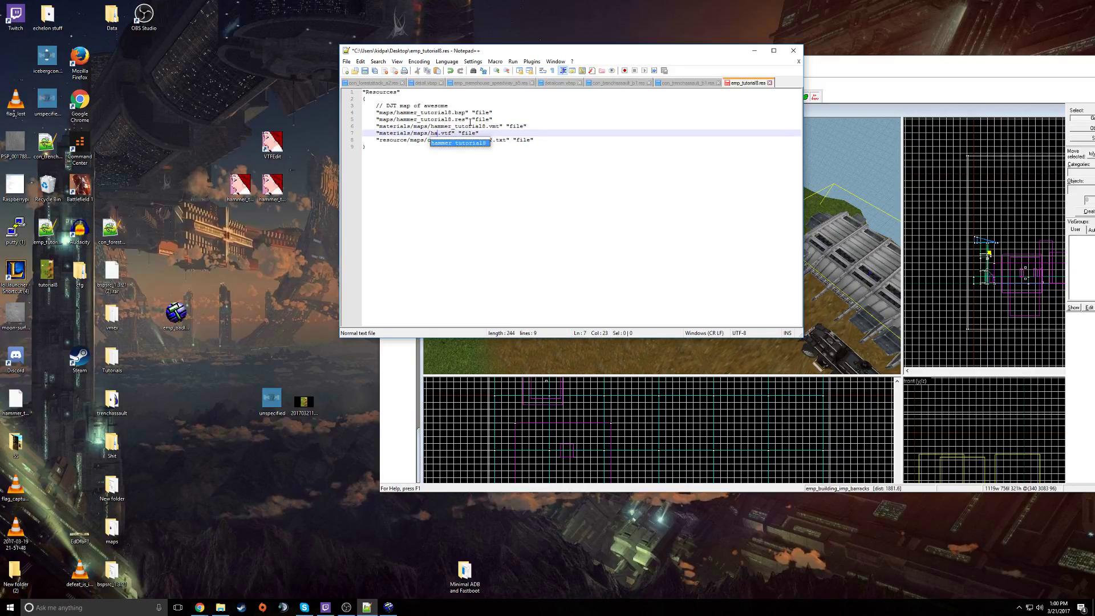
{"action": "type", "text": "8"}
{"action": "left_click", "coordinate": [512, 128]}
Step: Change the map name in the resource/maps .txt entry to hammer_tutorial8 and recheck the .vtf line
{"action": "left_click_drag", "start_coordinate": [428, 140], "coordinate": [493, 141]}
{"action": "type", "text": "hammer_tutorial8"}
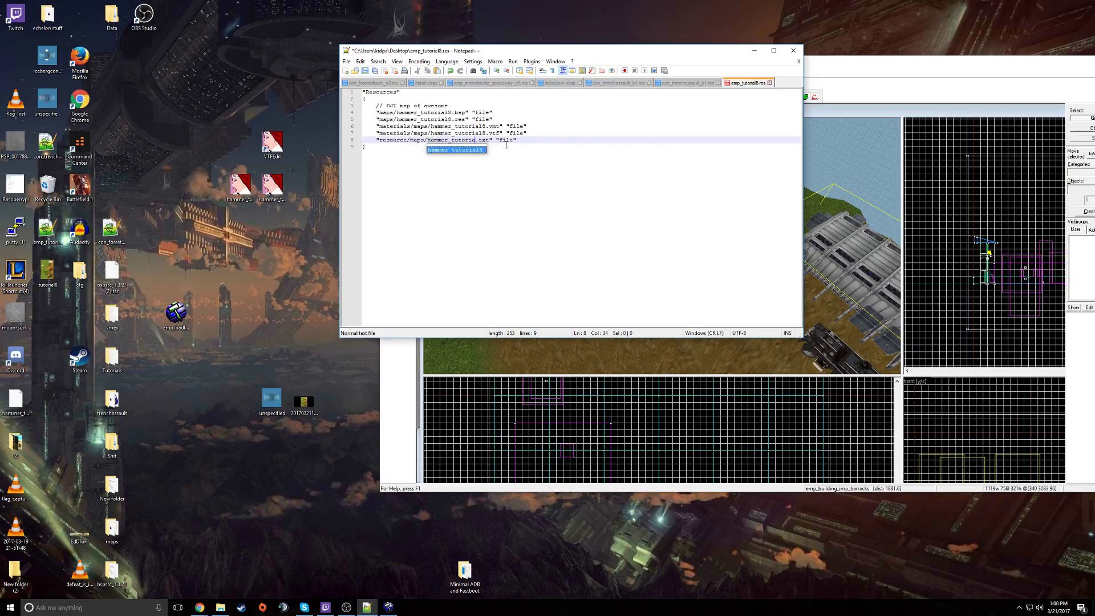
{"action": "left_click", "coordinate": [528, 154]}
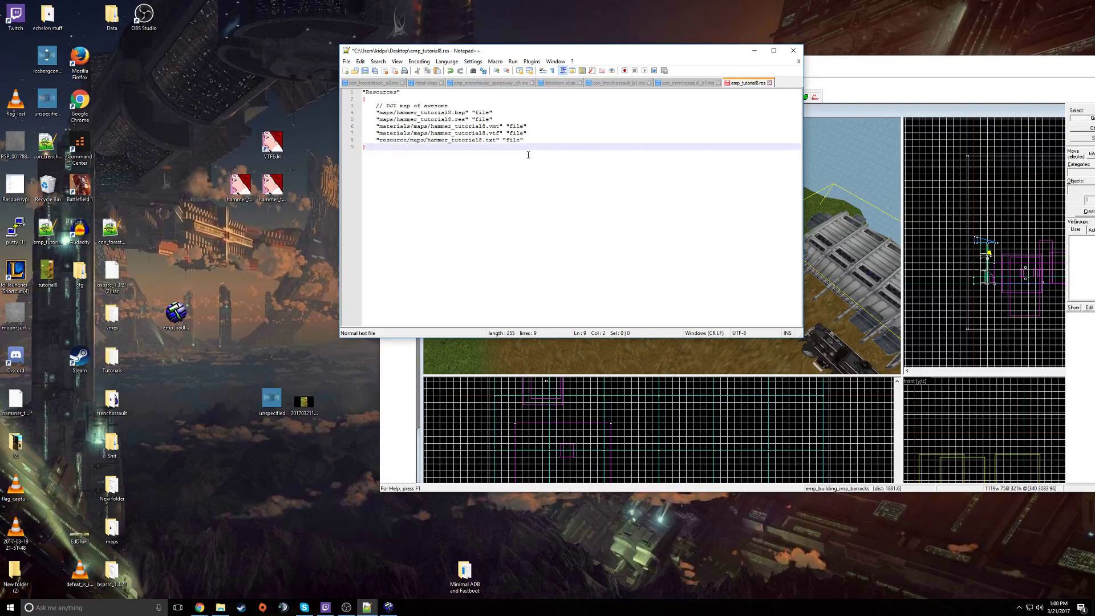
{"action": "left_click_drag", "start_coordinate": [378, 134], "coordinate": [515, 133]}
{"action": "left_click", "coordinate": [515, 133]}
Step: Switch to File Explorer and open the maps folder inside Empires\empires\materials
{"action": "left_click", "coordinate": [227, 608]}
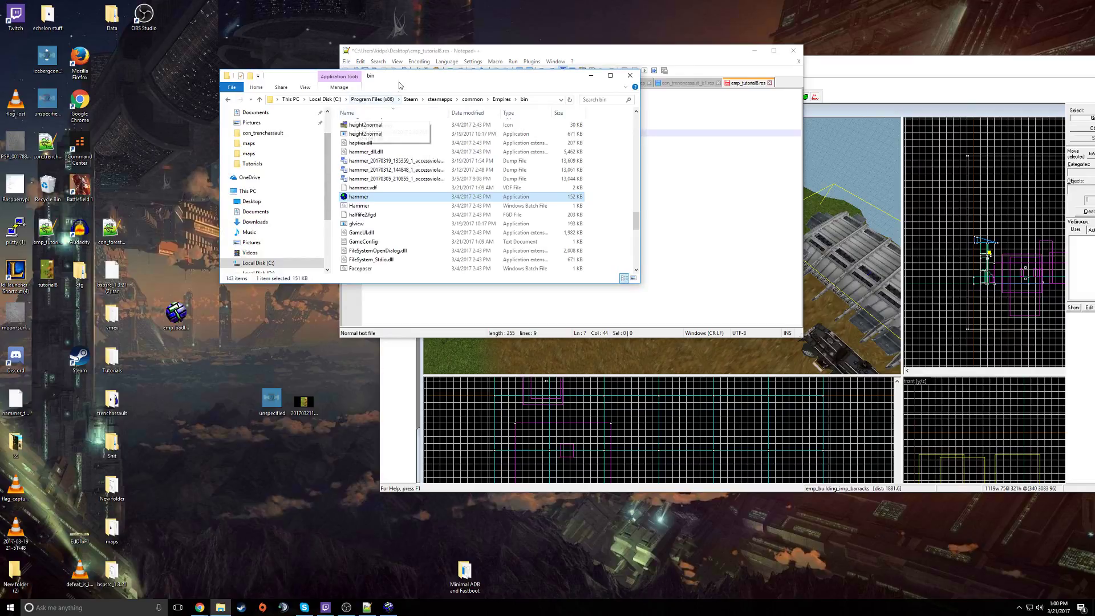
{"action": "left_click_drag", "start_coordinate": [399, 88], "coordinate": [638, 93]}
{"action": "left_click", "coordinate": [740, 98]}
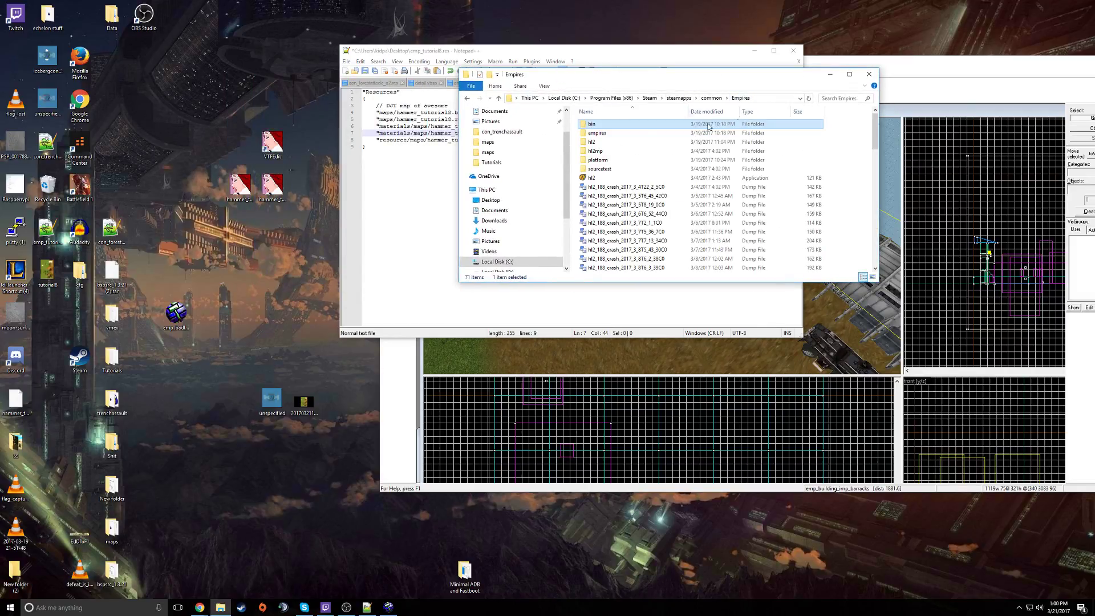
{"action": "double_click", "coordinate": [613, 133]}
{"action": "double_click", "coordinate": [597, 214]}
{"action": "scroll", "coordinate": [625, 225], "scroll_direction": "down", "scroll_amount": 5}
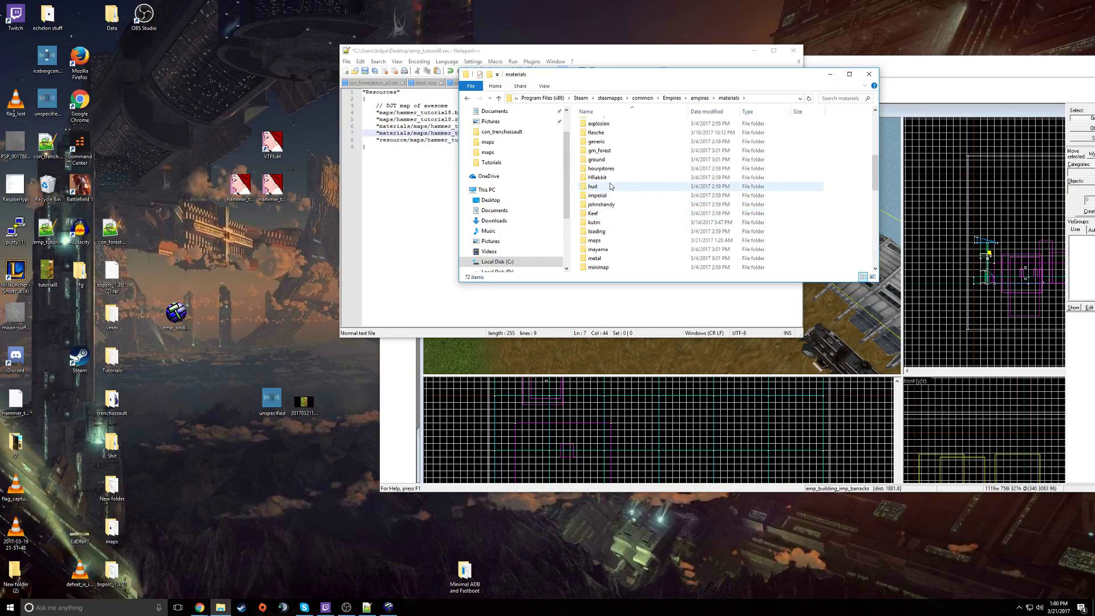
{"action": "double_click", "coordinate": [612, 242]}
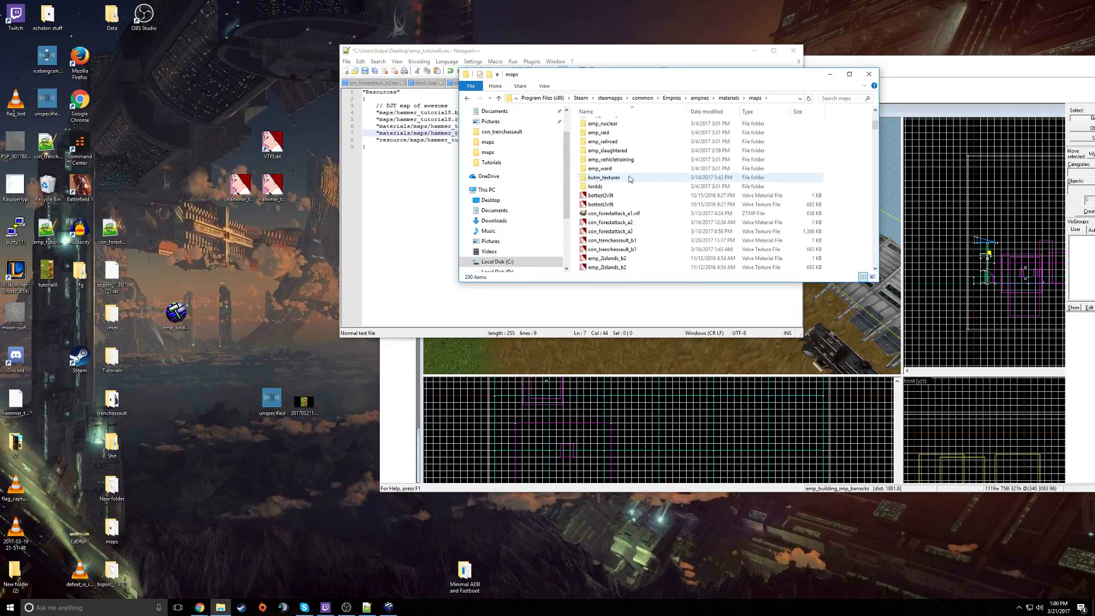
Step: View the existing minimap textures emp_beachfront_b2, emp_batos_ob1 and emp_boohouse_b2 as examples, closing each one
{"action": "scroll", "coordinate": [637, 166], "scroll_direction": "down", "scroll_amount": 4}
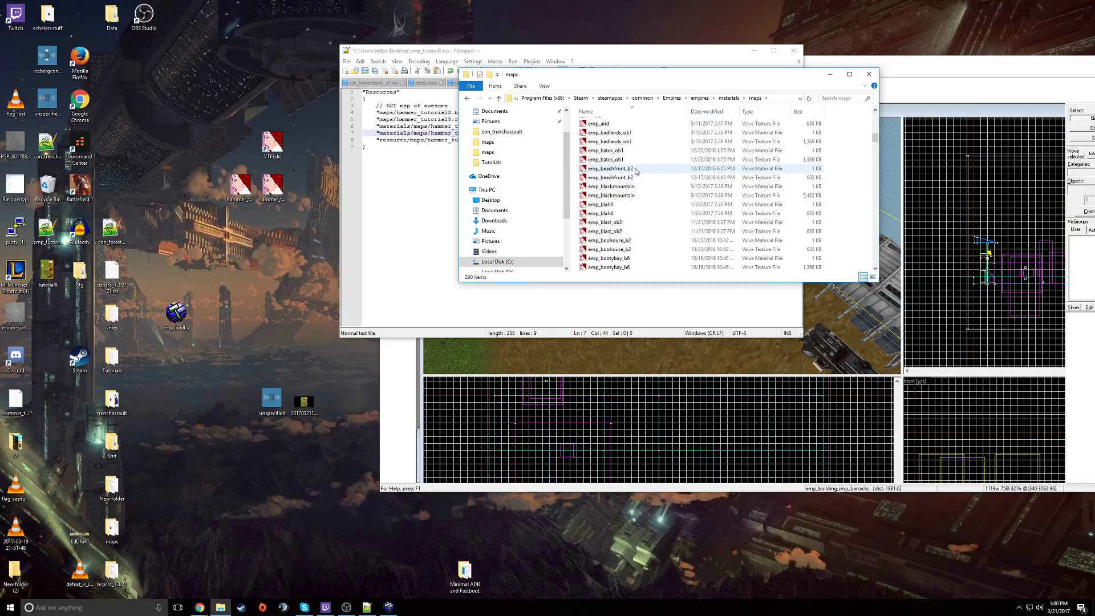
{"action": "double_click", "coordinate": [636, 178]}
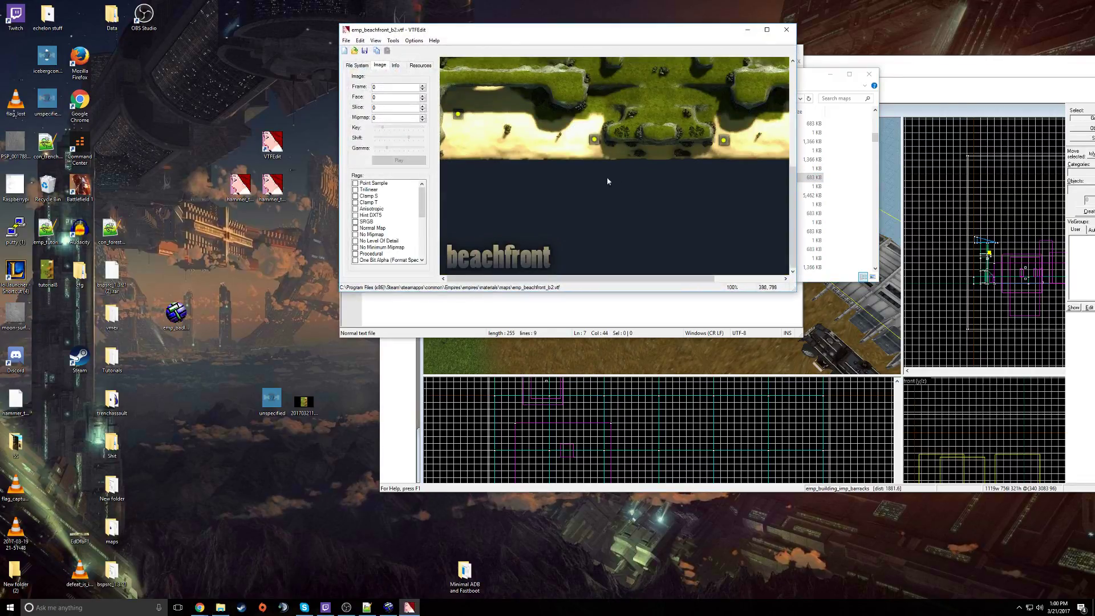
{"action": "left_click", "coordinate": [786, 30]}
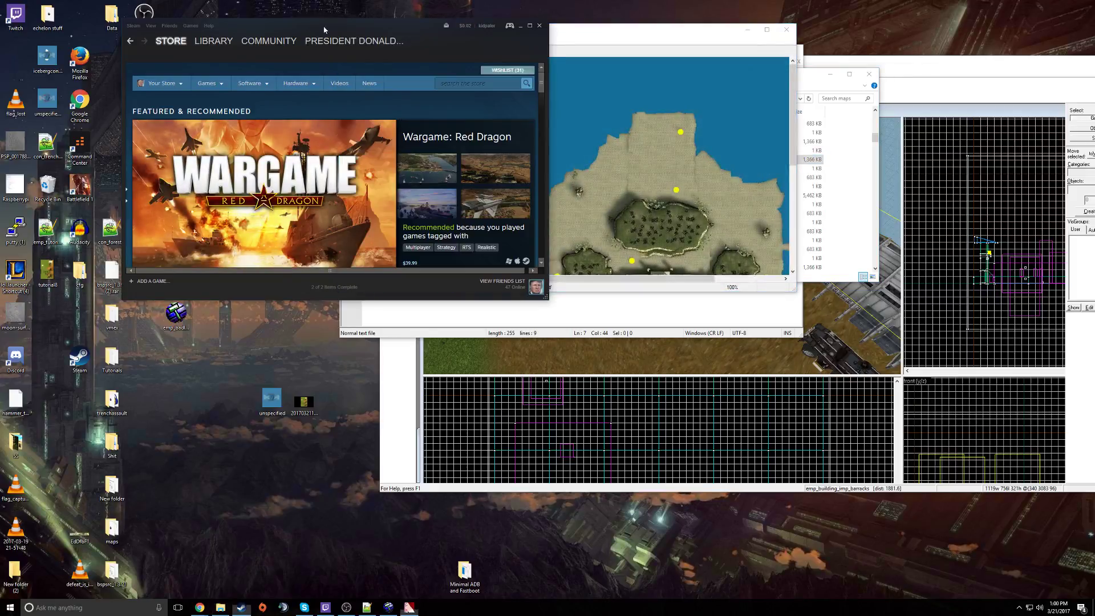
{"action": "left_click", "coordinate": [520, 25]}
{"action": "scroll", "coordinate": [655, 194], "scroll_direction": "down", "scroll_amount": 5}
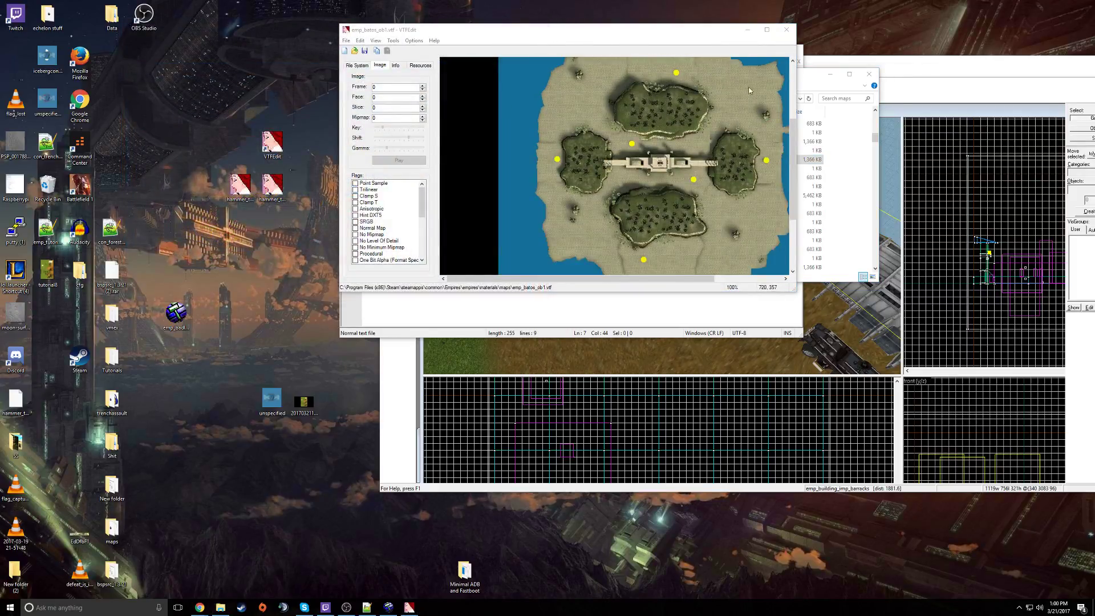
{"action": "left_click", "coordinate": [787, 29]}
{"action": "scroll", "coordinate": [644, 220], "scroll_direction": "up", "scroll_amount": 3}
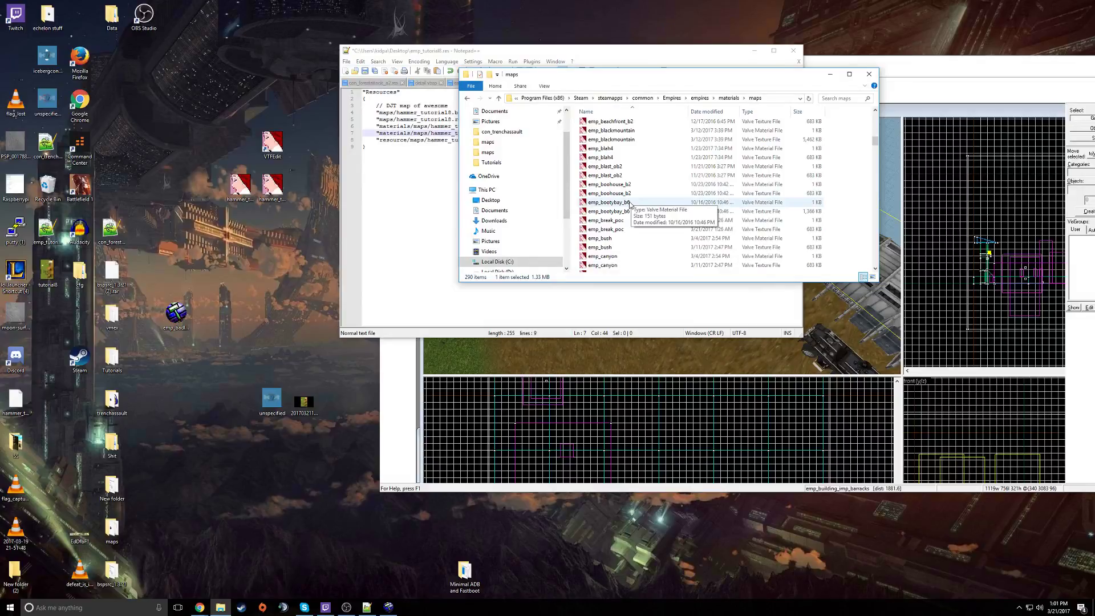
{"action": "double_click", "coordinate": [632, 193]}
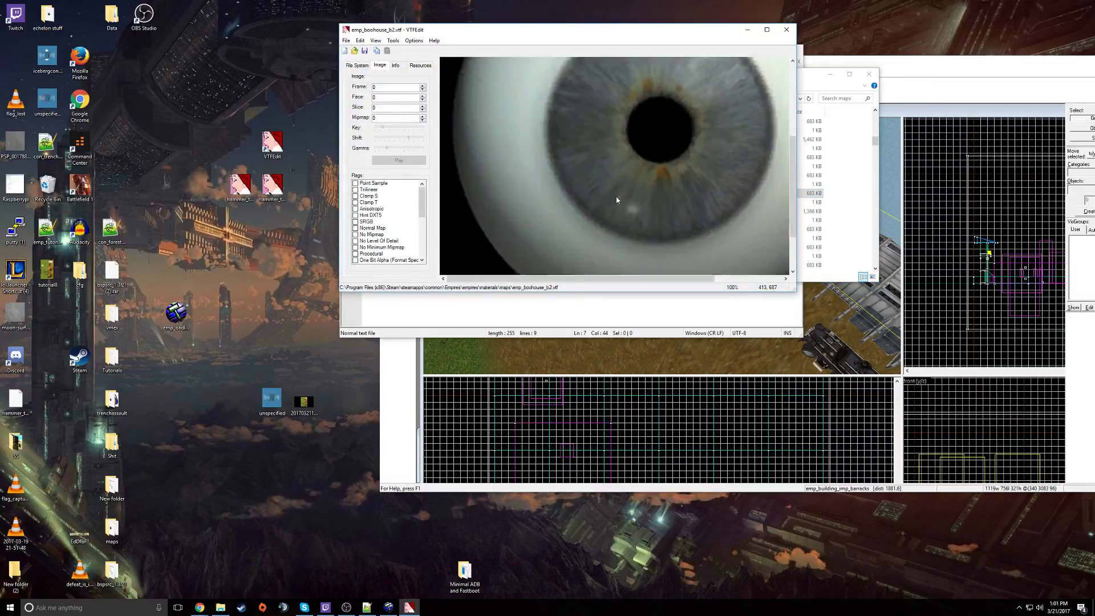
{"action": "scroll", "coordinate": [644, 157], "scroll_direction": "down", "scroll_amount": 3}
{"action": "left_click", "coordinate": [785, 29]}
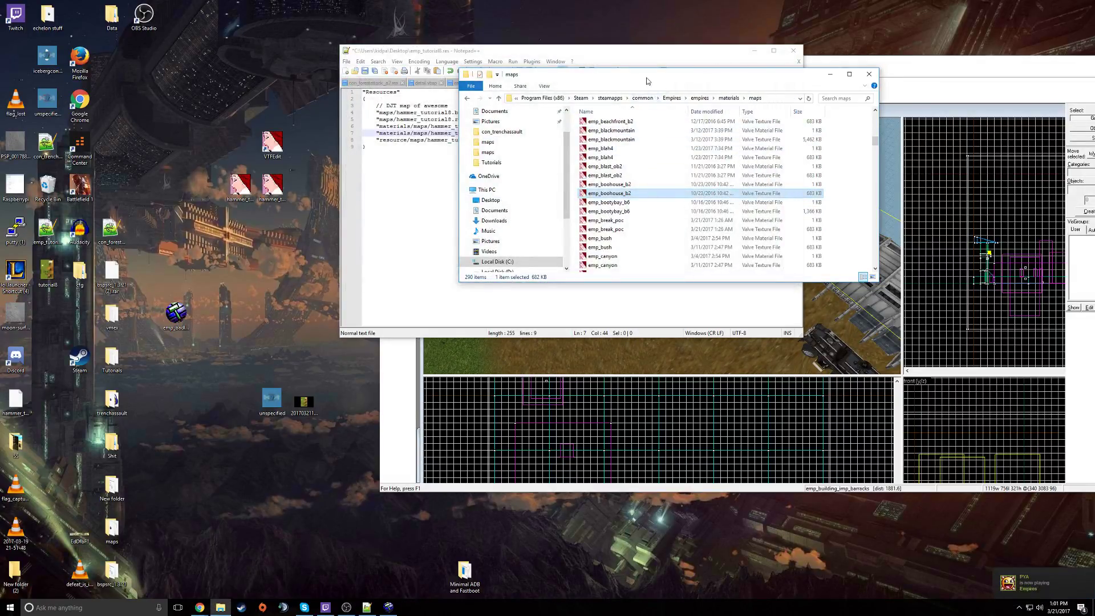
Step: Clear Notepad++ out of the way and move the hammer_tutorial8 VMT and VTF files from the desktop into materials\maps
{"action": "left_click_drag", "start_coordinate": [648, 74], "coordinate": [734, 69]}
{"action": "left_click_drag", "start_coordinate": [536, 50], "coordinate": [264, 38]}
{"action": "scroll", "coordinate": [673, 146], "scroll_direction": "up", "scroll_amount": 10}
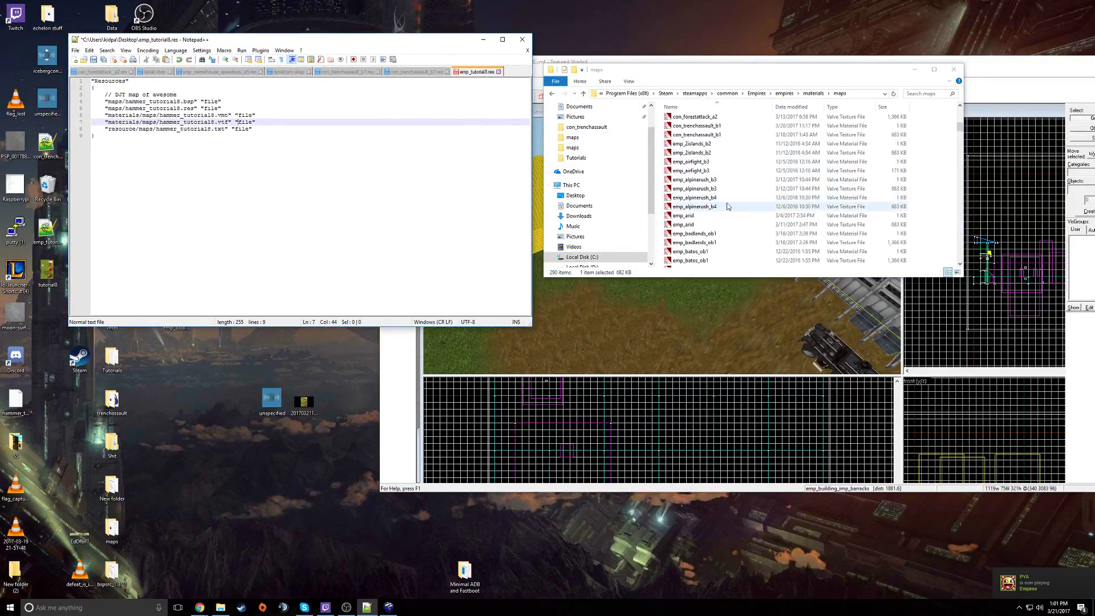
{"action": "left_click", "coordinate": [485, 42]}
{"action": "left_click_drag", "start_coordinate": [293, 174], "coordinate": [684, 205]}
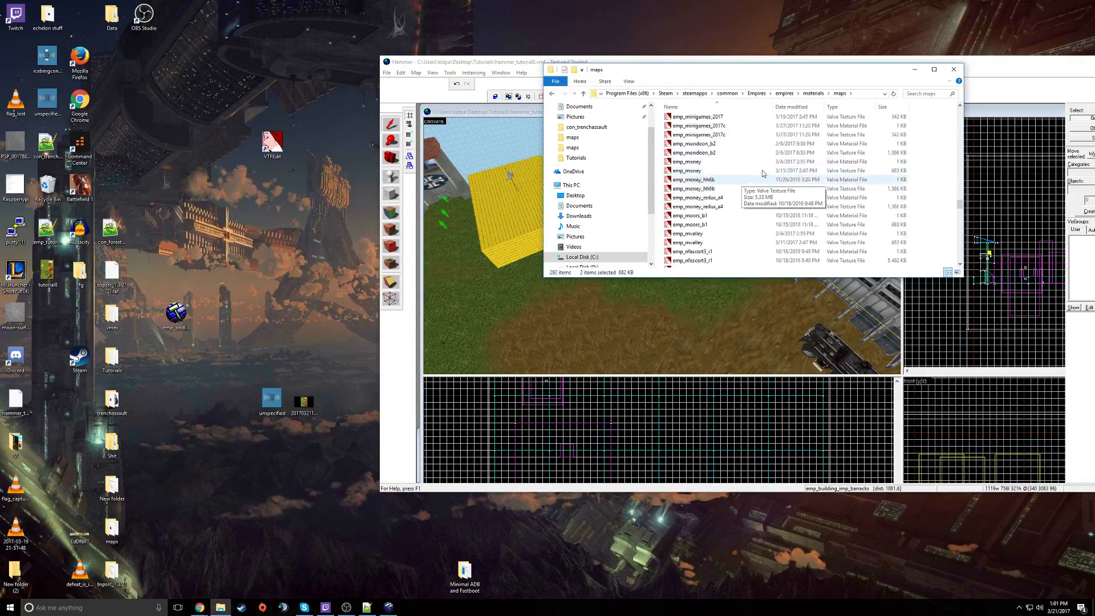
Step: Locate the hammer_tutorial8 VMT file in the maps folder, open it in VTFEdit, and move its window aside
{"action": "left_click_drag", "start_coordinate": [960, 207], "coordinate": [958, 121]}
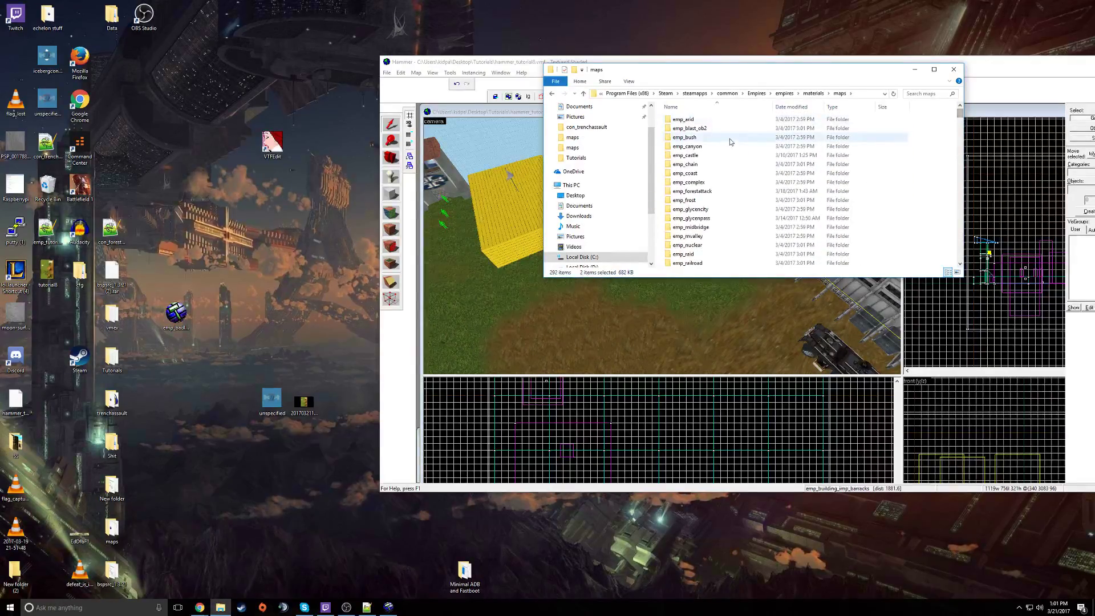
{"action": "scroll", "coordinate": [748, 234], "scroll_direction": "down", "scroll_amount": 20}
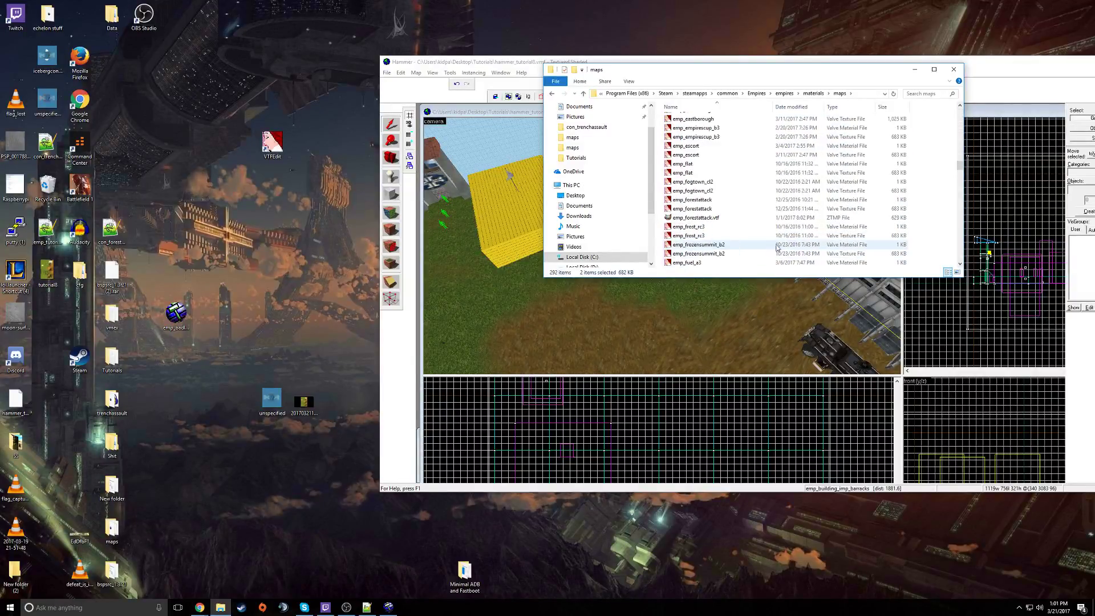
{"action": "scroll", "coordinate": [781, 246], "scroll_direction": "down", "scroll_amount": 10}
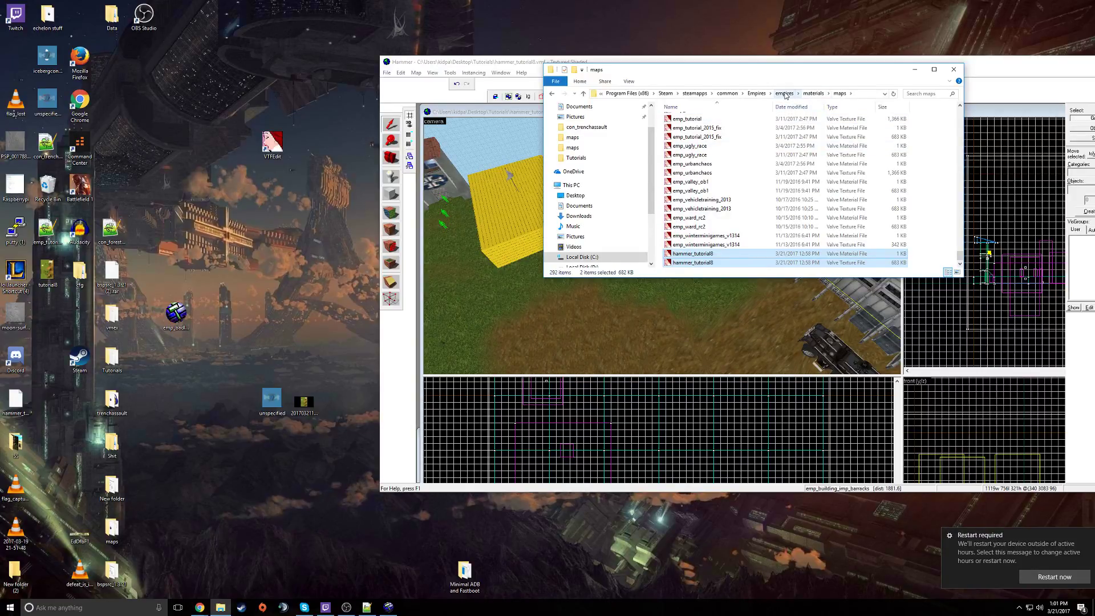
{"action": "left_click", "coordinate": [755, 254]}
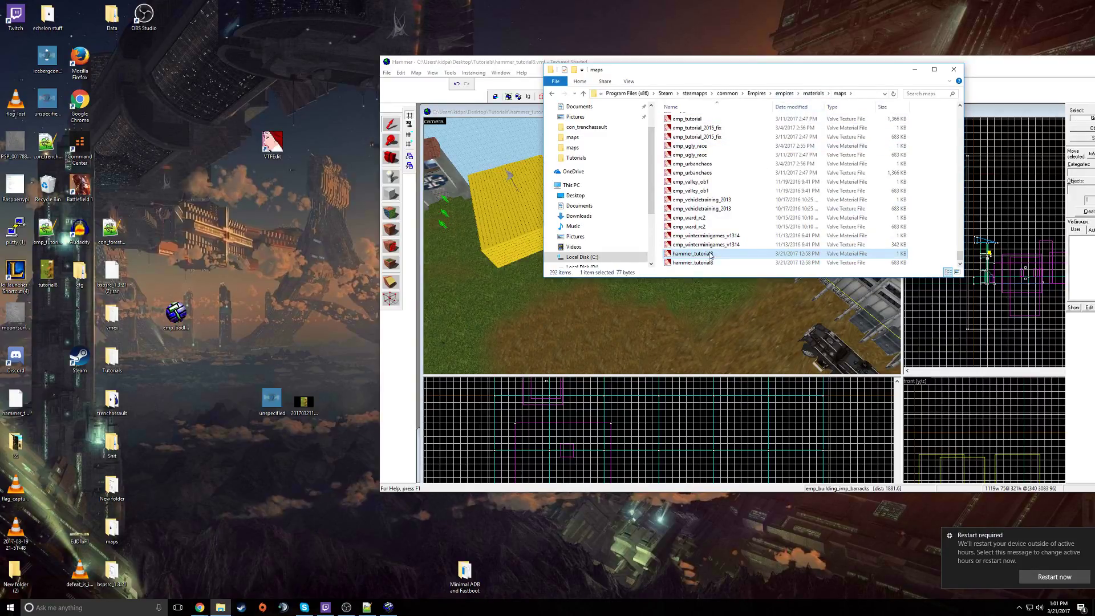
{"action": "double_click", "coordinate": [755, 254]}
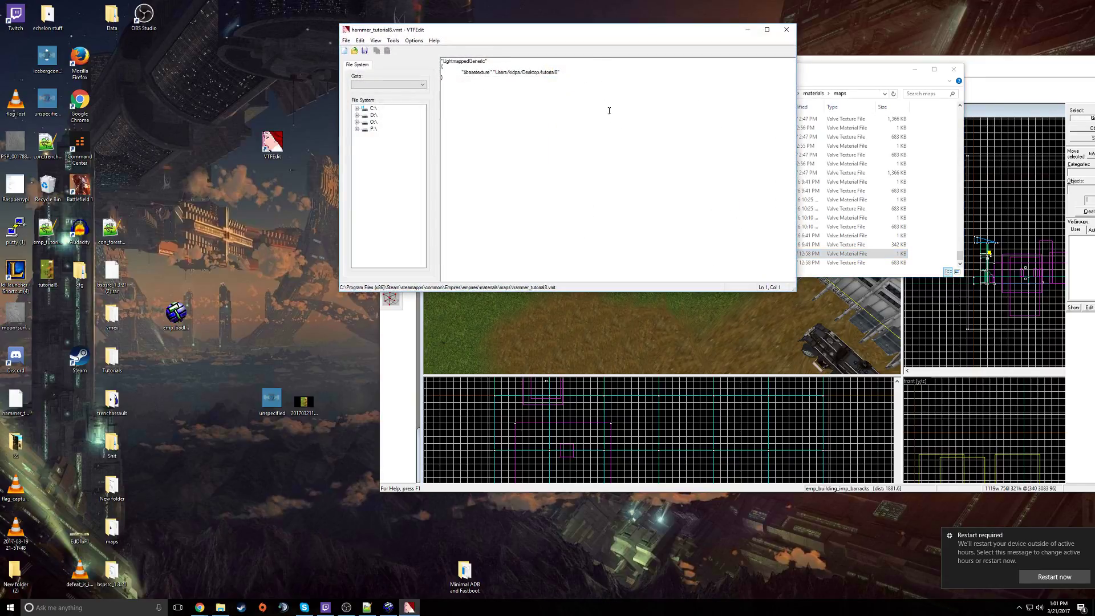
{"action": "left_click_drag", "start_coordinate": [582, 36], "coordinate": [428, 42]}
Step: Open the emp_winterminigames_v1314 VMT file as a reference and place its window below the maps folder for comparison
{"action": "double_click", "coordinate": [727, 237]}
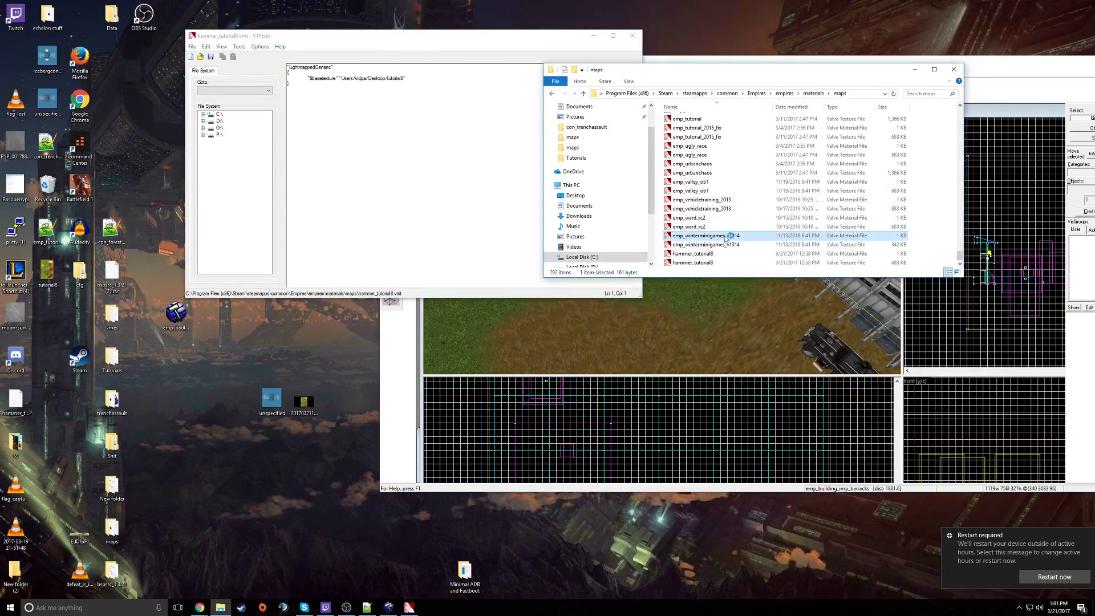
{"action": "left_click_drag", "start_coordinate": [605, 31], "coordinate": [805, 295]}
{"action": "left_click", "coordinate": [833, 237]}
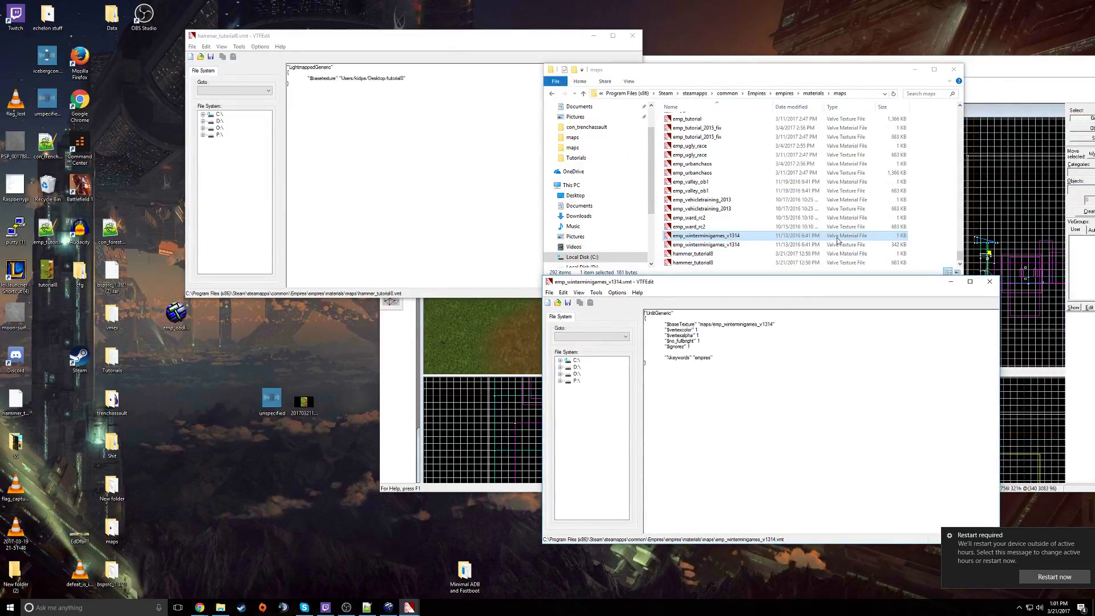
Step: Replace the entire contents of the hammer_tutorial8 VMT with the text copied from the emp_winterminigames_v1314 VMT
{"action": "left_click", "coordinate": [736, 368]}
{"action": "left_click_drag", "start_coordinate": [729, 372], "coordinate": [587, 296]}
{"action": "key", "text": "ctrl+c"}
{"action": "left_click", "coordinate": [303, 49]}
{"action": "key", "text": "ctrl+a"}
{"action": "key", "text": "ctrl+v"}
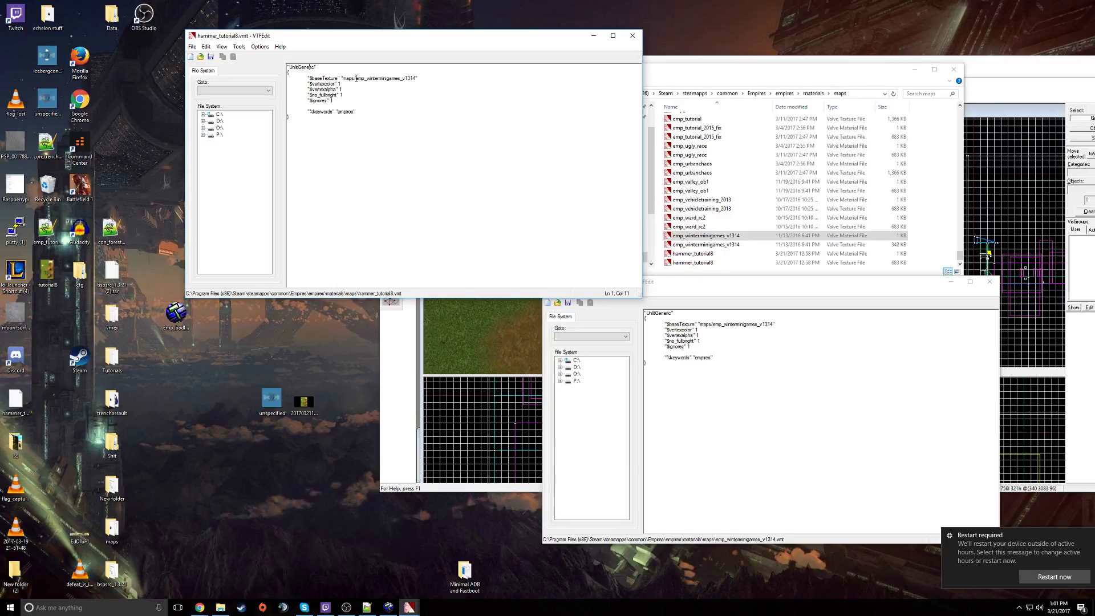
Step: Set the $baseTexture path in the hammer_tutorial8 VMT to maps/hammer_tutorial8, save it and close both VMT files
{"action": "left_click_drag", "start_coordinate": [356, 78], "coordinate": [407, 78]}
{"action": "type", "text": "hammer_tutorial8"}
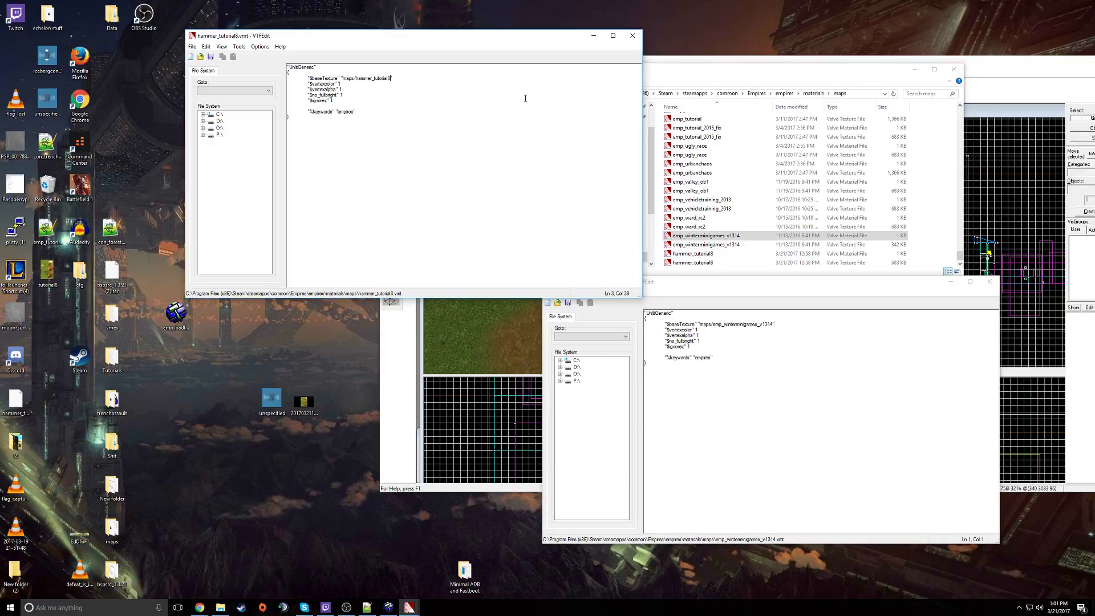
{"action": "left_click", "coordinate": [633, 36]}
{"action": "left_click", "coordinate": [990, 281]}
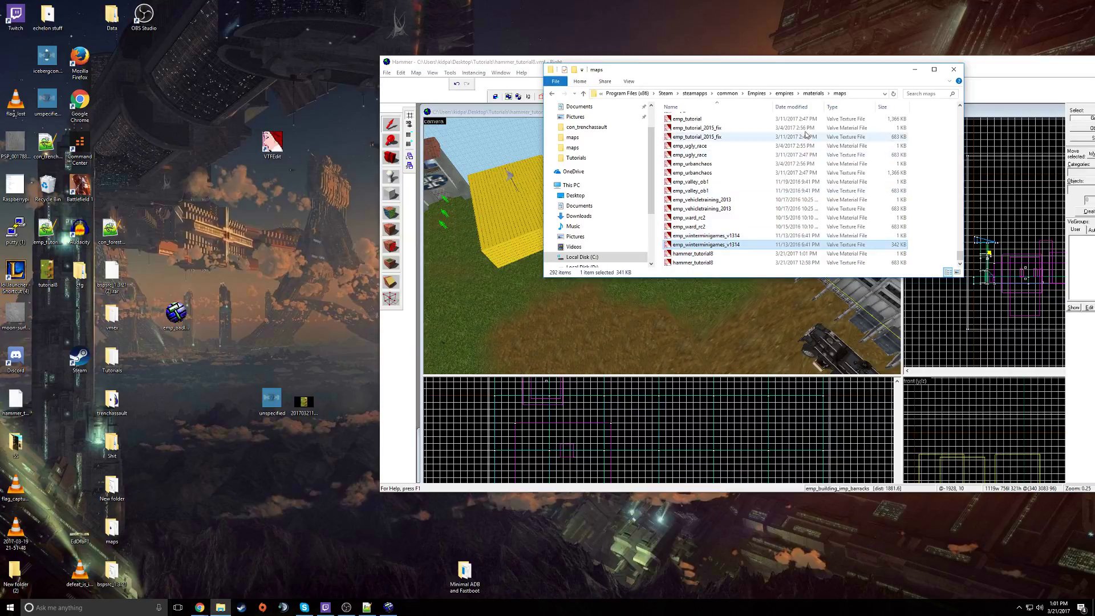
Step: Go to the resource\maps folder inside the empires directory and locate the emp_template text file
{"action": "left_click", "coordinate": [786, 95]}
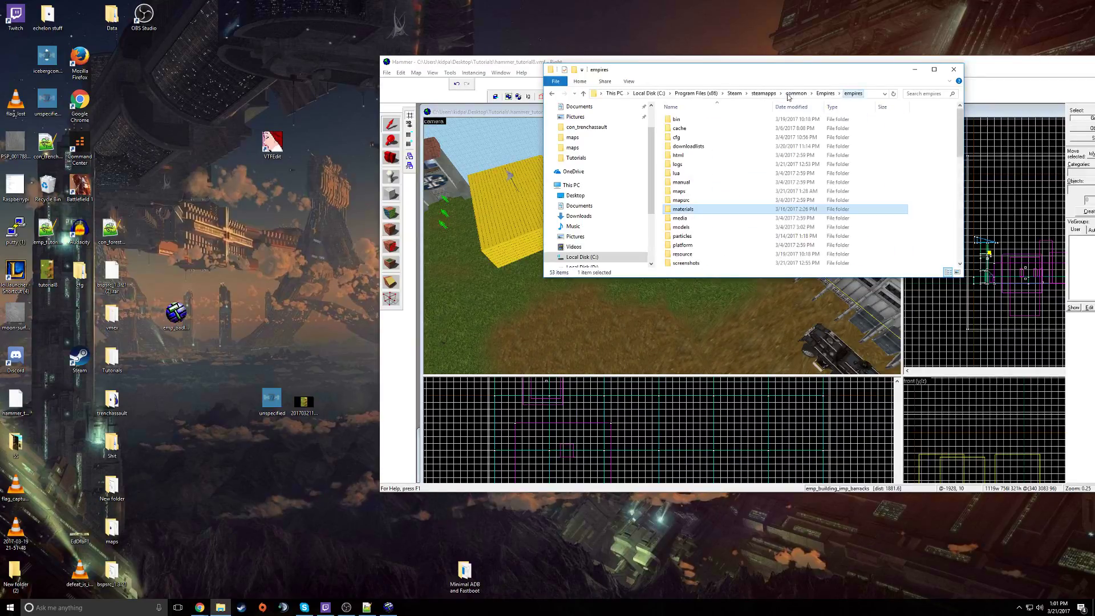
{"action": "double_click", "coordinate": [725, 254]}
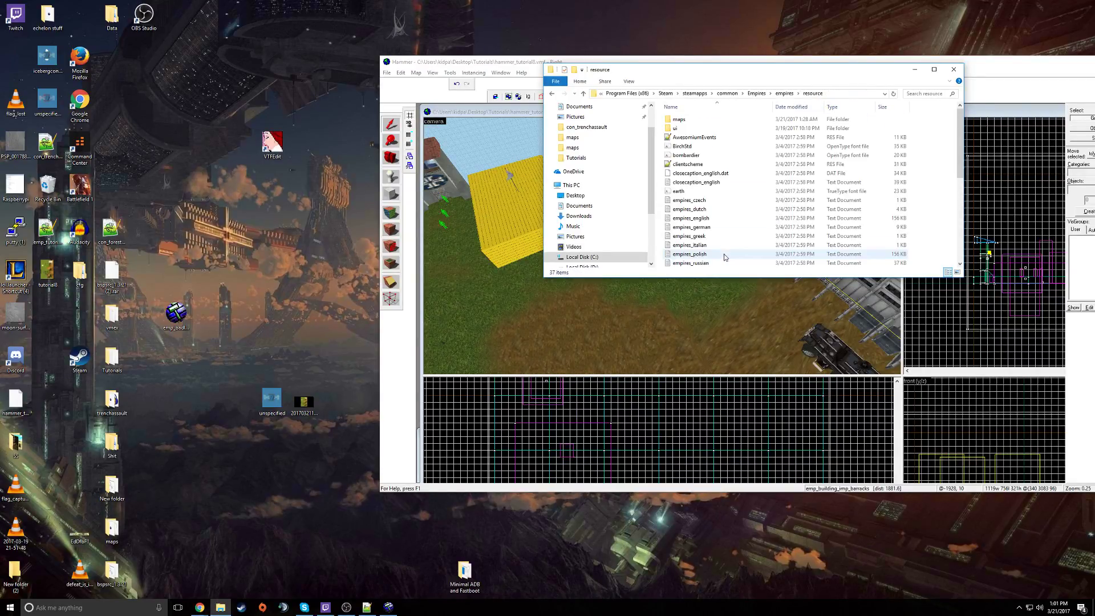
{"action": "double_click", "coordinate": [727, 120]}
{"action": "scroll", "coordinate": [744, 164], "scroll_direction": "down", "scroll_amount": 19}
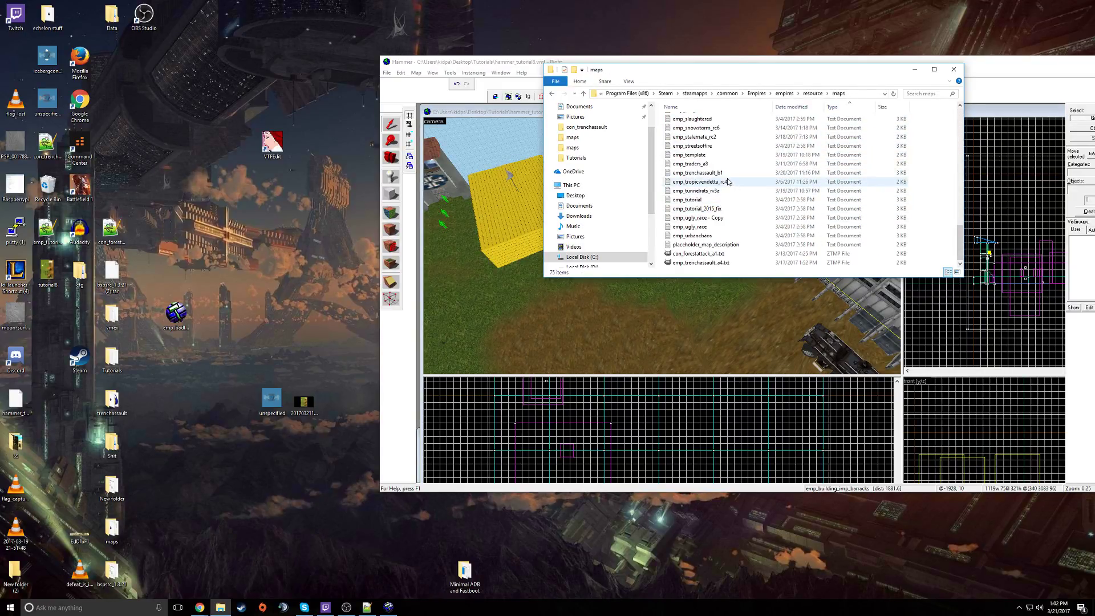
Step: View the emp_template text file to check whether it suits as a starting point, and close it
{"action": "double_click", "coordinate": [712, 158]}
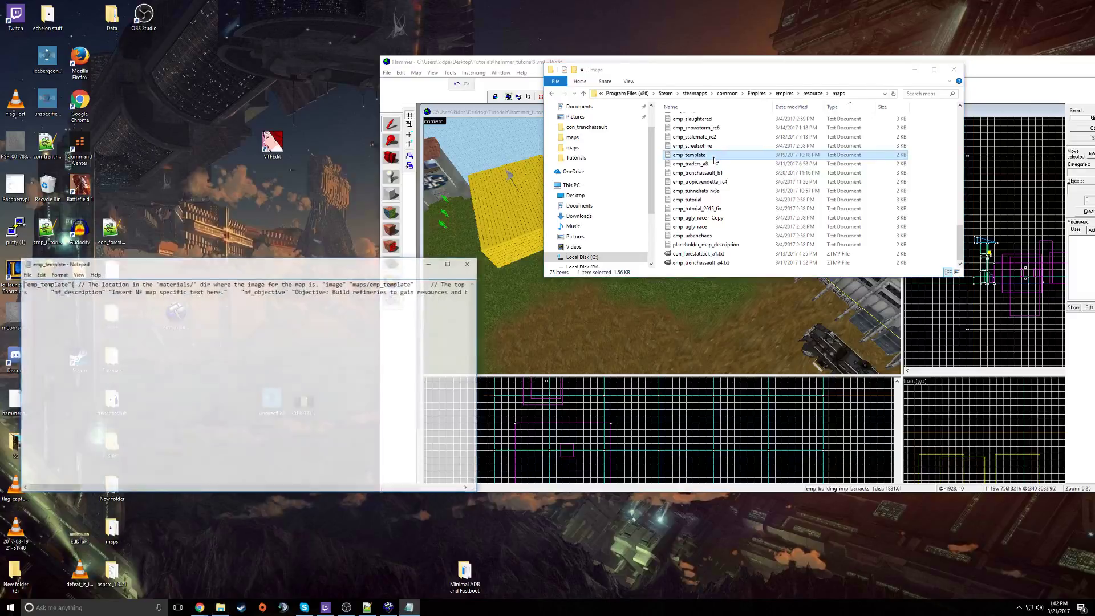
{"action": "left_click", "coordinate": [465, 265]}
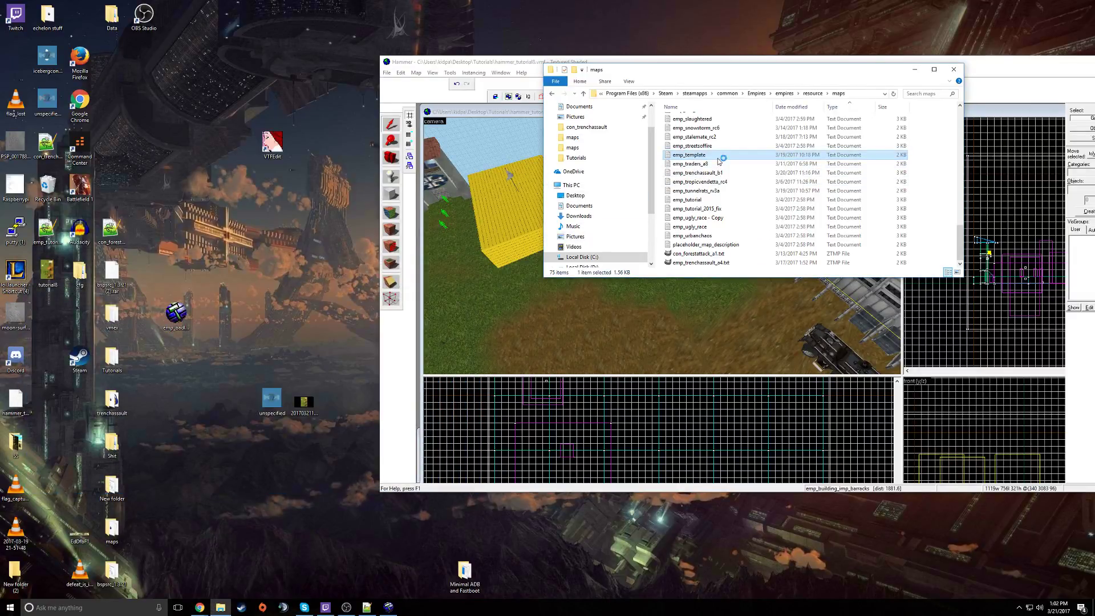
{"action": "double_click", "coordinate": [720, 158]}
{"action": "scroll", "coordinate": [268, 344], "scroll_direction": "right", "scroll_amount": 3}
{"action": "scroll", "coordinate": [268, 344], "scroll_direction": "right", "scroll_amount": 10}
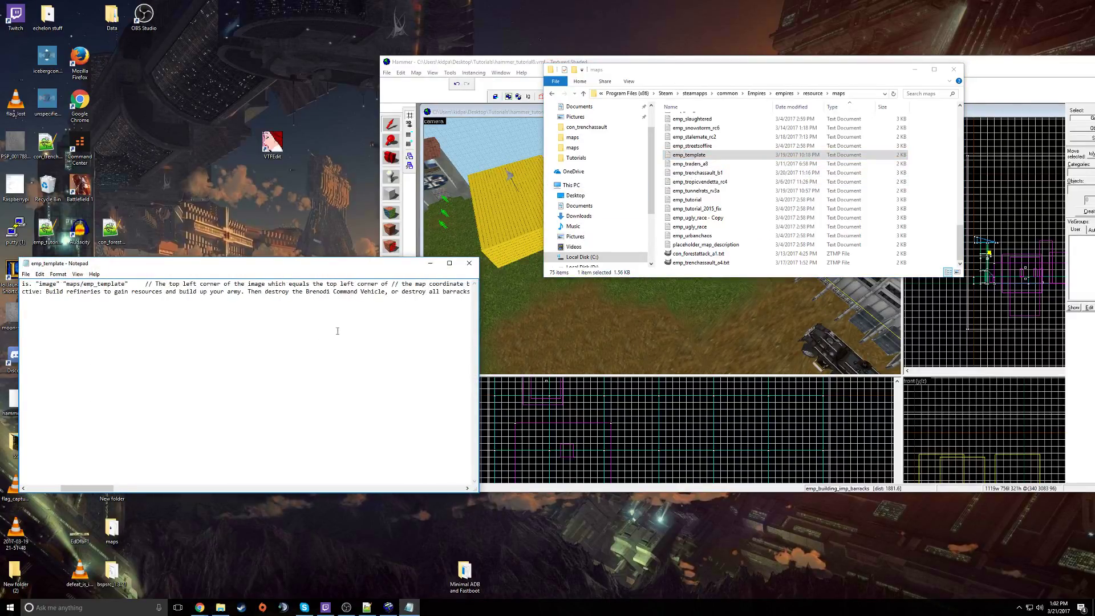
{"action": "left_click", "coordinate": [469, 263]}
Step: View the con_forestattack_a2 text file as an alternative starting point for the resource file, and close it
{"action": "scroll", "coordinate": [677, 194], "scroll_direction": "up", "scroll_amount": 19}
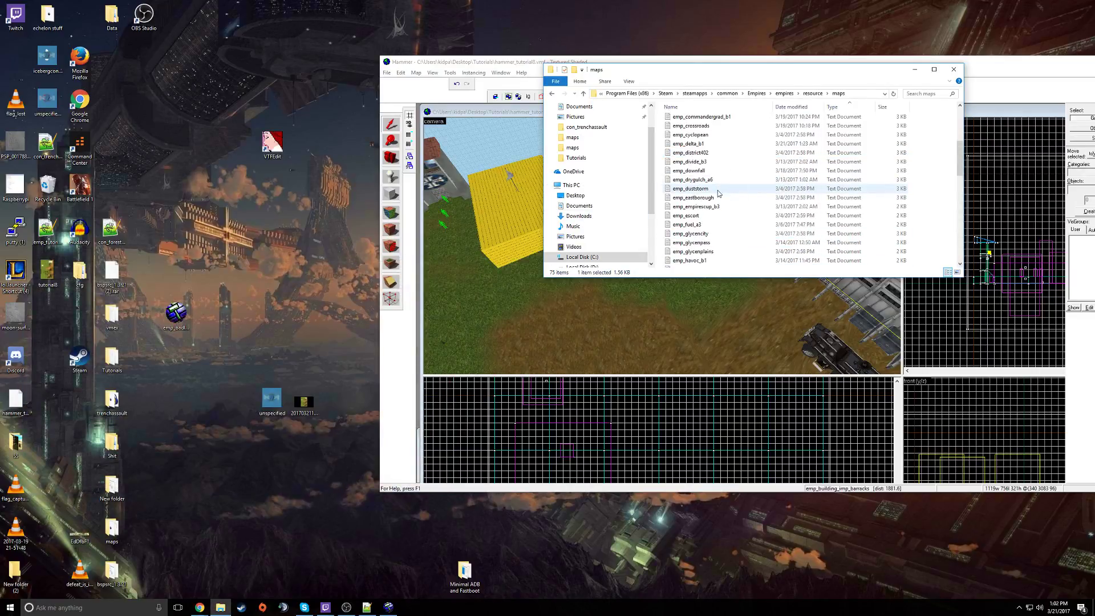
{"action": "double_click", "coordinate": [695, 128]}
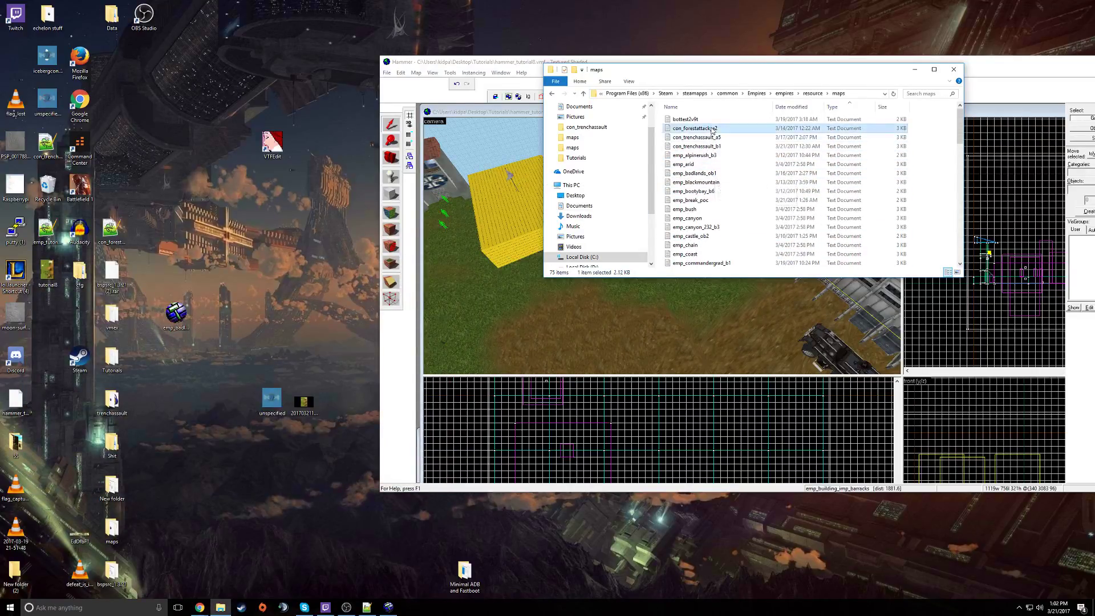
{"action": "scroll", "coordinate": [425, 299], "scroll_direction": "down", "scroll_amount": 3}
{"action": "scroll", "coordinate": [424, 299], "scroll_direction": "up", "scroll_amount": 5}
{"action": "left_click", "coordinate": [469, 263]}
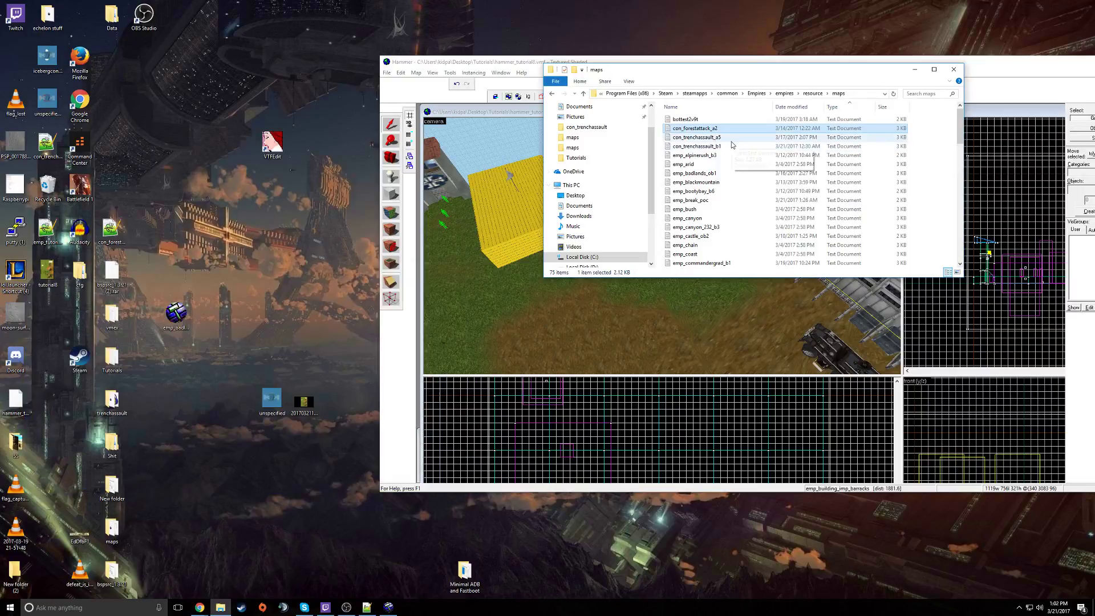
Step: Copy the con_forestattack_a2 text file from resource\maps to the desktop and open the copy
{"action": "right_click", "coordinate": [723, 126]}
{"action": "left_click", "coordinate": [710, 128]}
{"action": "right_click", "coordinate": [709, 128]}
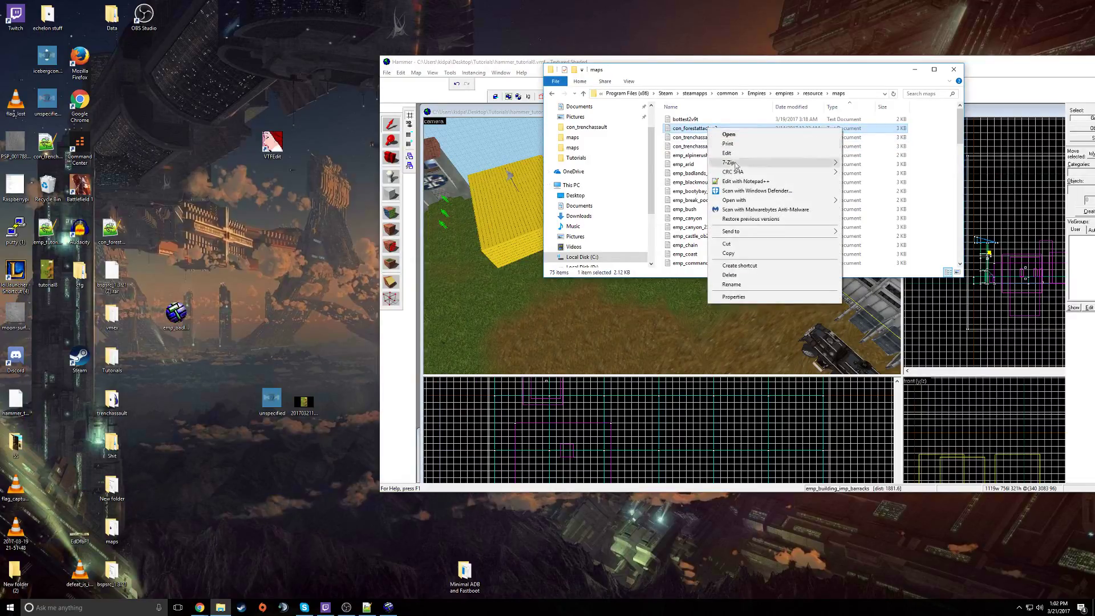
{"action": "left_click", "coordinate": [729, 254]}
{"action": "right_click", "coordinate": [252, 249]}
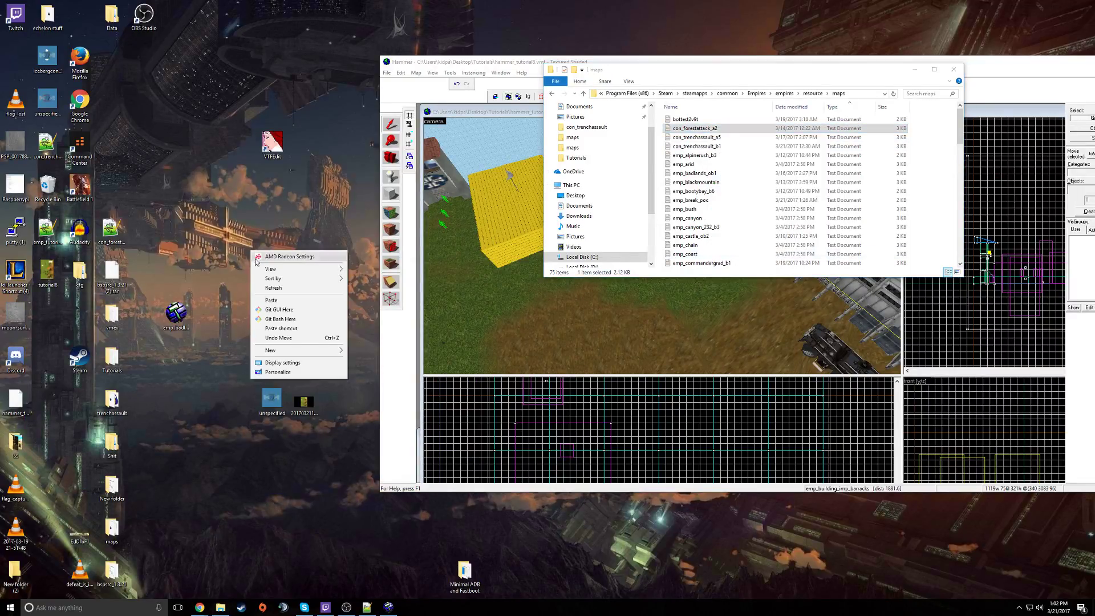
{"action": "left_click", "coordinate": [269, 302]}
{"action": "double_click", "coordinate": [240, 234]}
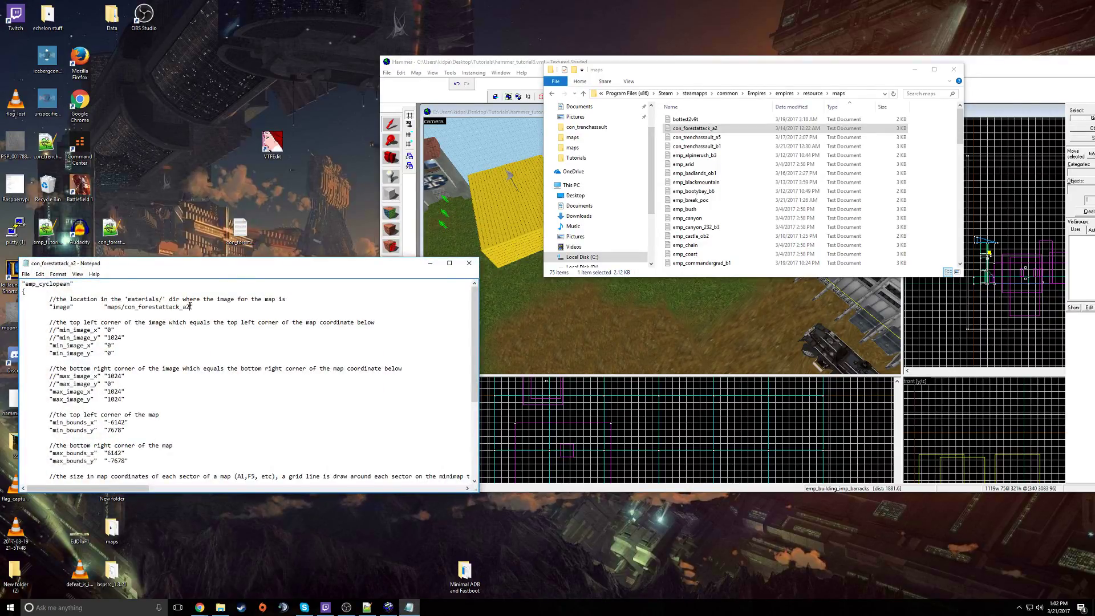
Step: Change the map name on the first line to hammer_tutorial8 and the image path to maps/hammer_tutorial8
{"action": "key", "text": "shift+Home"}
{"action": "type", "text": "hamm"}
{"action": "left_click_drag", "start_coordinate": [190, 308], "coordinate": [129, 308]}
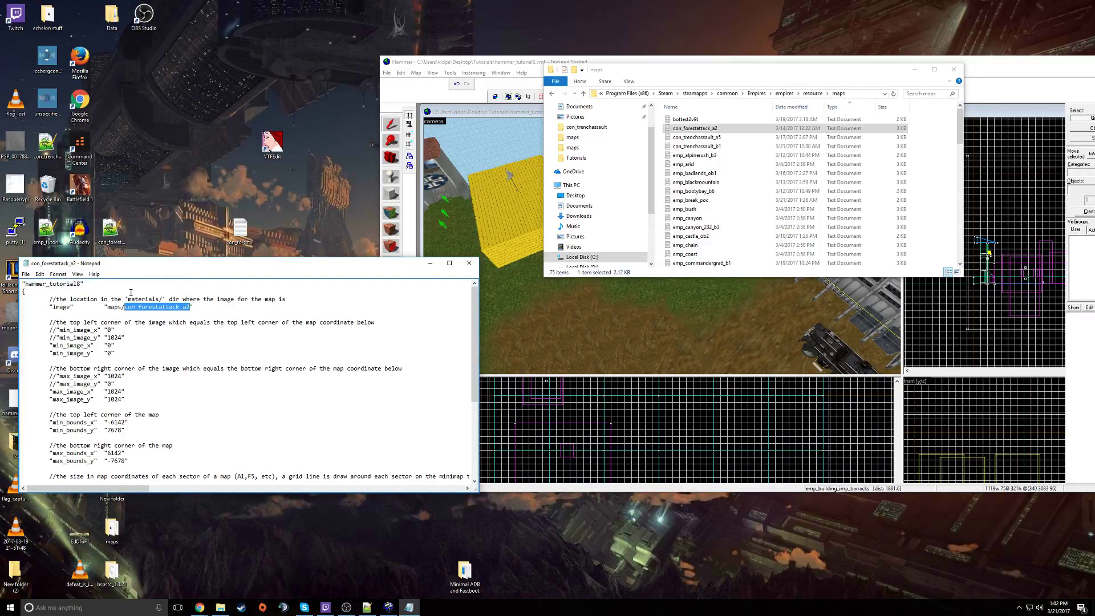
{"action": "key", "text": "BackSpace"}
Step: Save the edited text as hammer_tutorial8 on the desktop, close it and move the file into the resource\maps folder
{"action": "scroll", "coordinate": [170, 381], "scroll_direction": "down", "scroll_amount": 6}
{"action": "scroll", "coordinate": [190, 371], "scroll_direction": "up", "scroll_amount": 6}
{"action": "left_click", "coordinate": [26, 274]}
{"action": "left_click", "coordinate": [41, 322]}
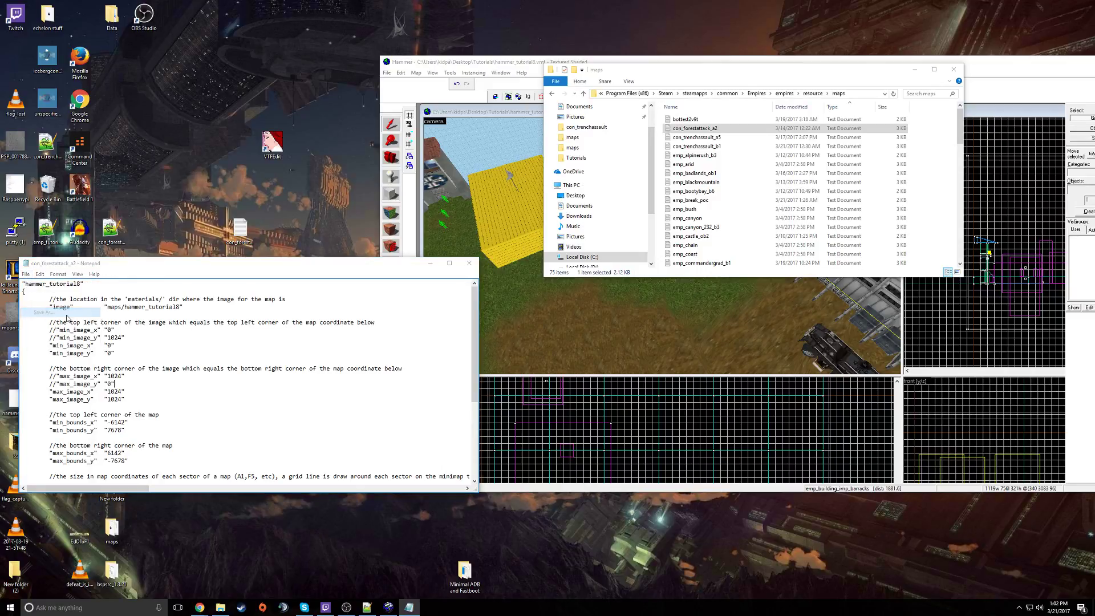
{"action": "type", "text": "hammer_tutorial8"}
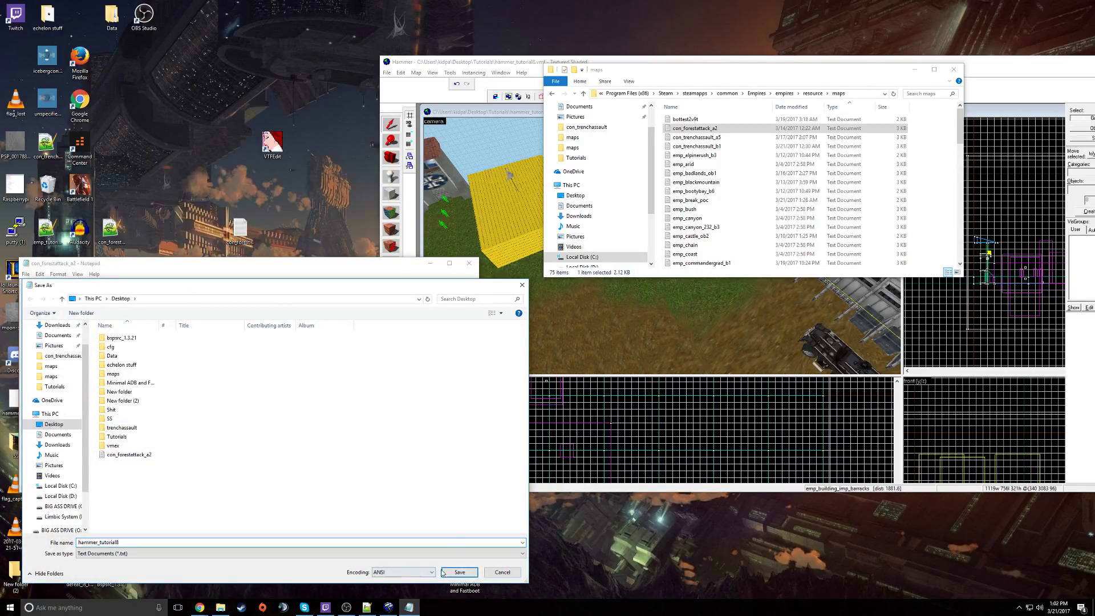
{"action": "left_click", "coordinate": [461, 571]}
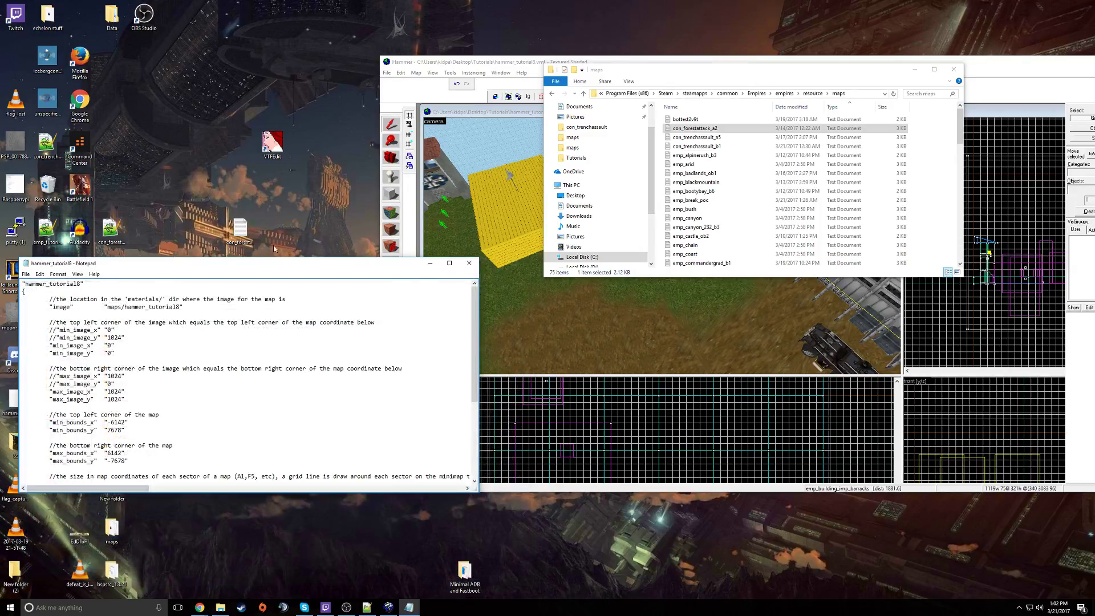
{"action": "left_click", "coordinate": [469, 263]}
{"action": "left_click_drag", "start_coordinate": [11, 79], "coordinate": [659, 178]}
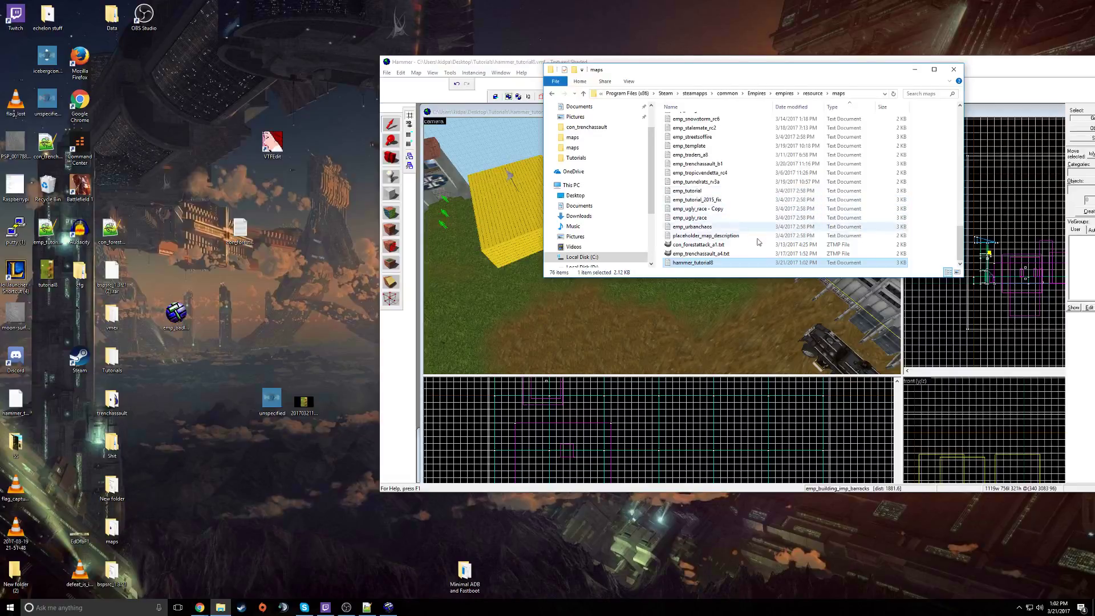
Step: Open hammer_tutorial8 from resource\maps and review its image corners, map bounds, sector size, zoom levels and team descriptions
{"action": "double_click", "coordinate": [756, 264]}
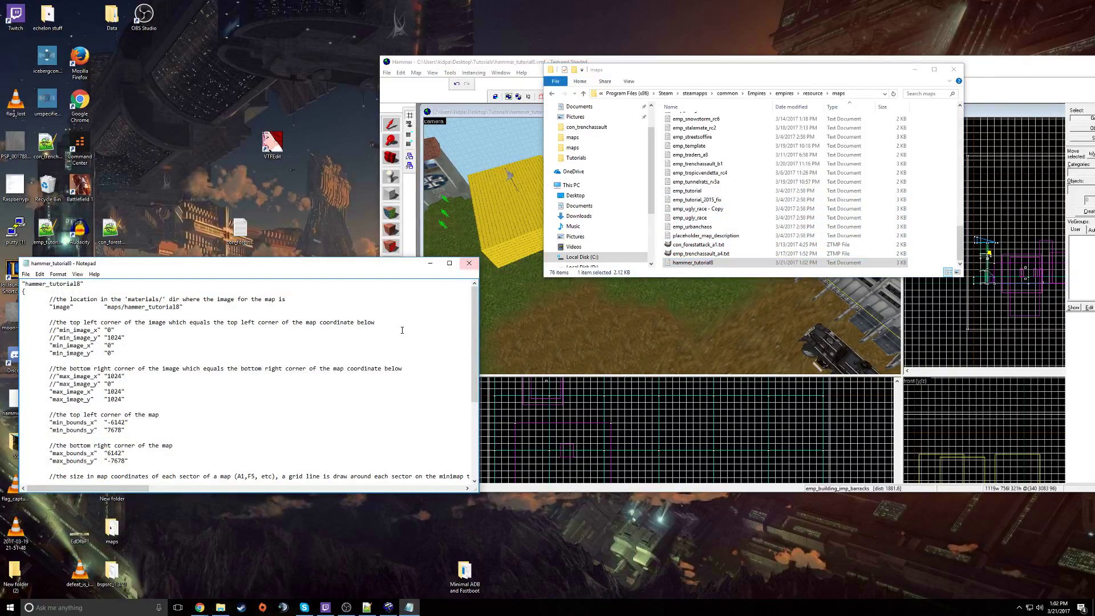
{"action": "scroll", "coordinate": [224, 343], "scroll_direction": "down", "scroll_amount": 2}
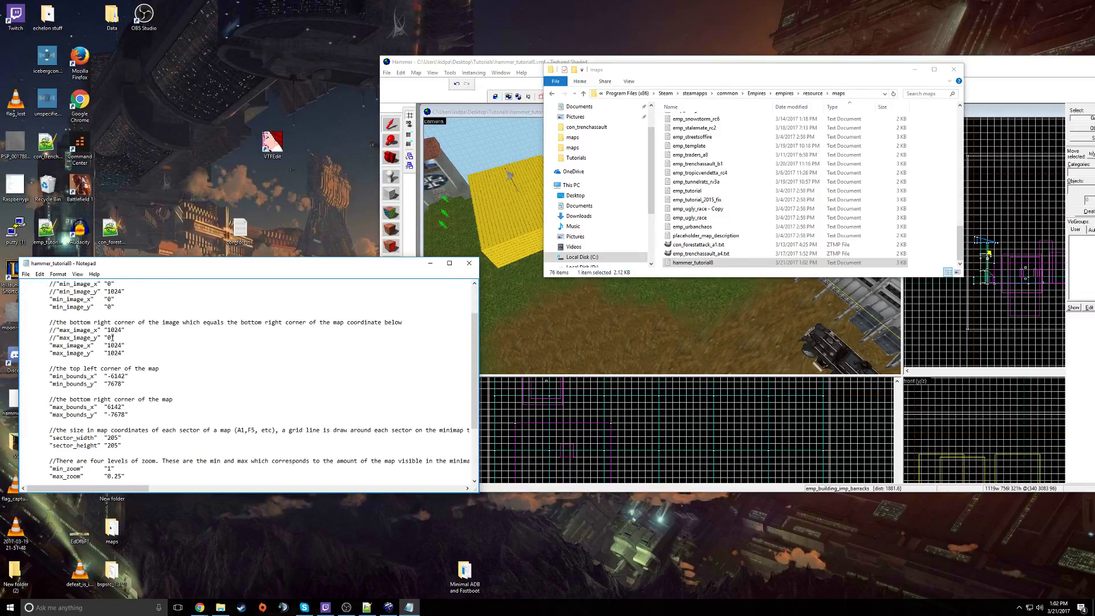
{"action": "scroll", "coordinate": [118, 356], "scroll_direction": "up", "scroll_amount": 2}
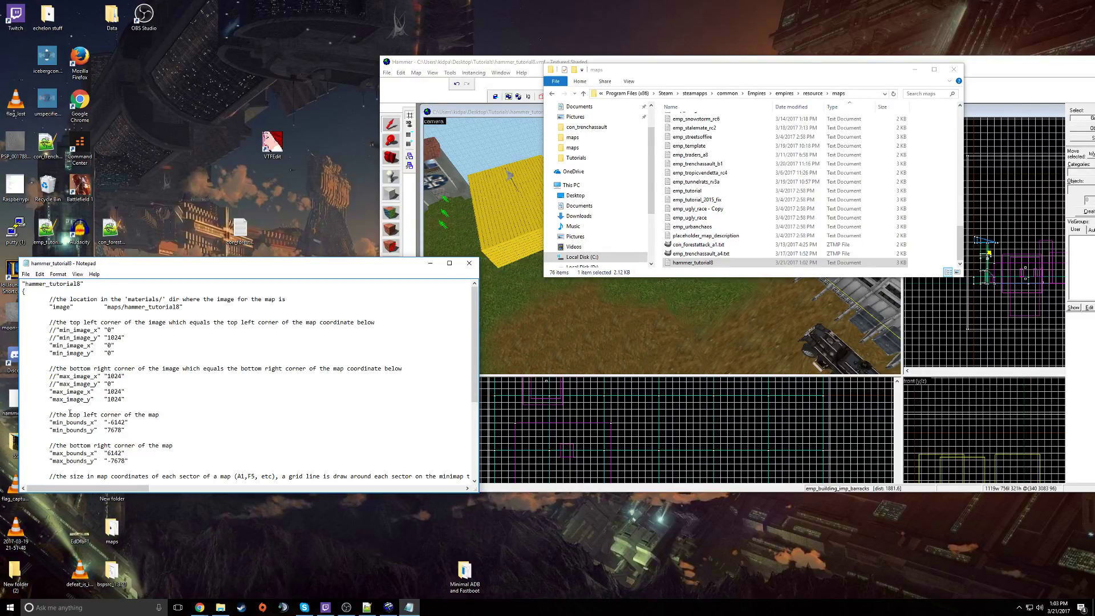
{"action": "left_click_drag", "start_coordinate": [45, 417], "coordinate": [129, 461]}
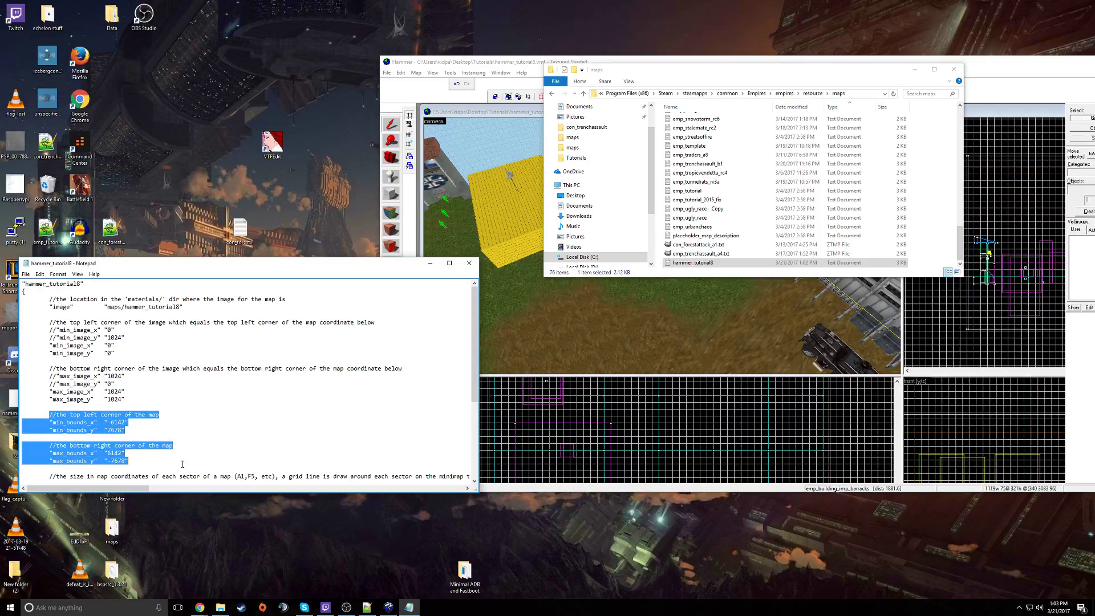
{"action": "left_click", "coordinate": [129, 461]}
{"action": "scroll", "coordinate": [240, 436], "scroll_direction": "down", "scroll_amount": 6}
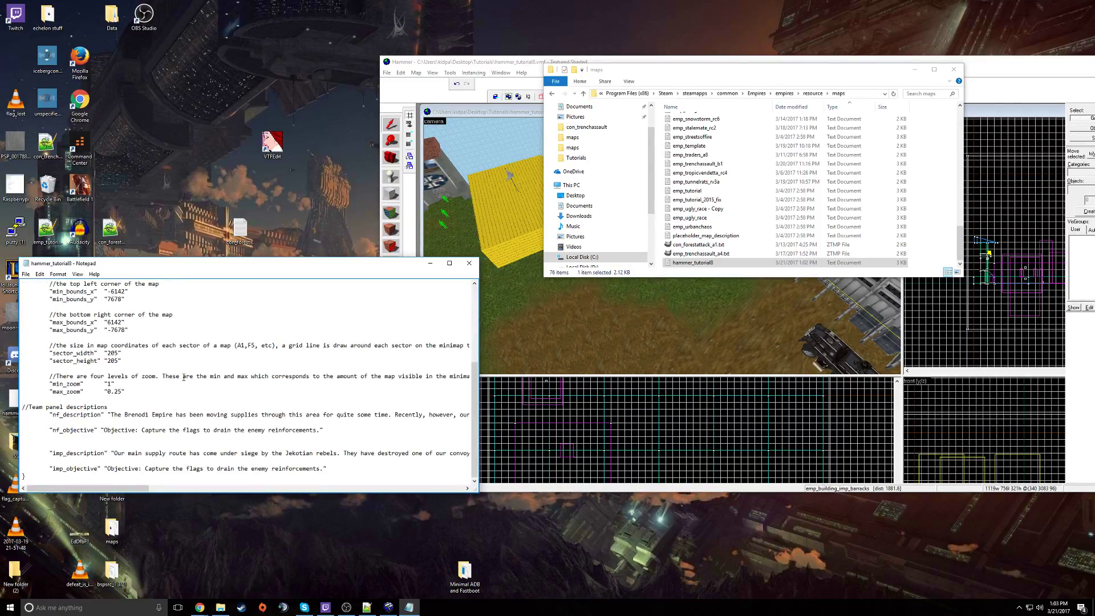
Step: Move the hammer_tutorial8 text window aside and exit the running Steam client
{"action": "left_click", "coordinate": [243, 608]}
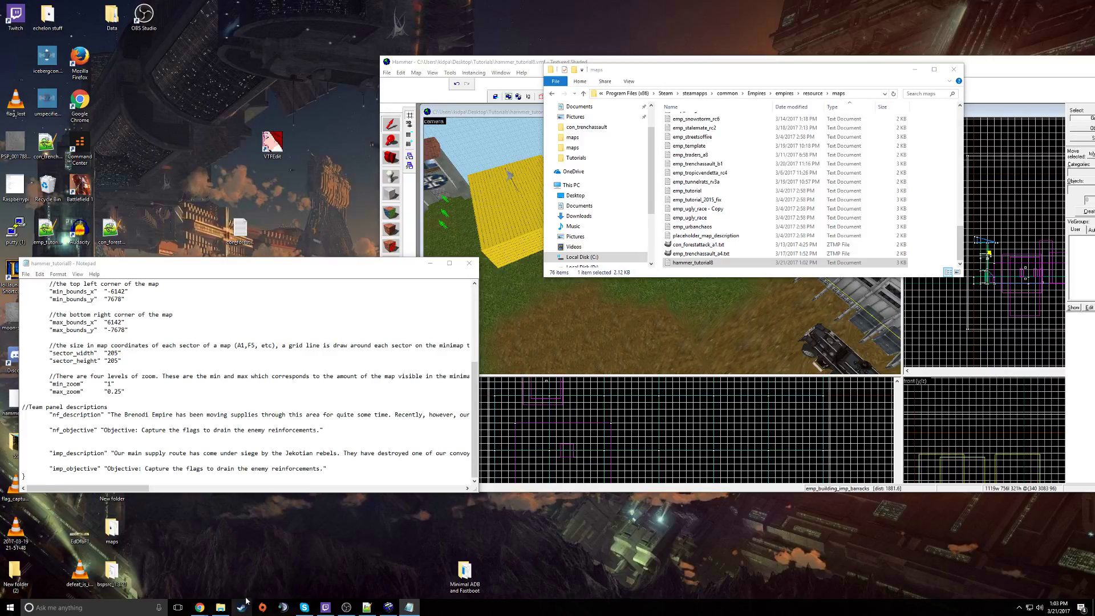
{"action": "left_click_drag", "start_coordinate": [182, 260], "coordinate": [360, 220]}
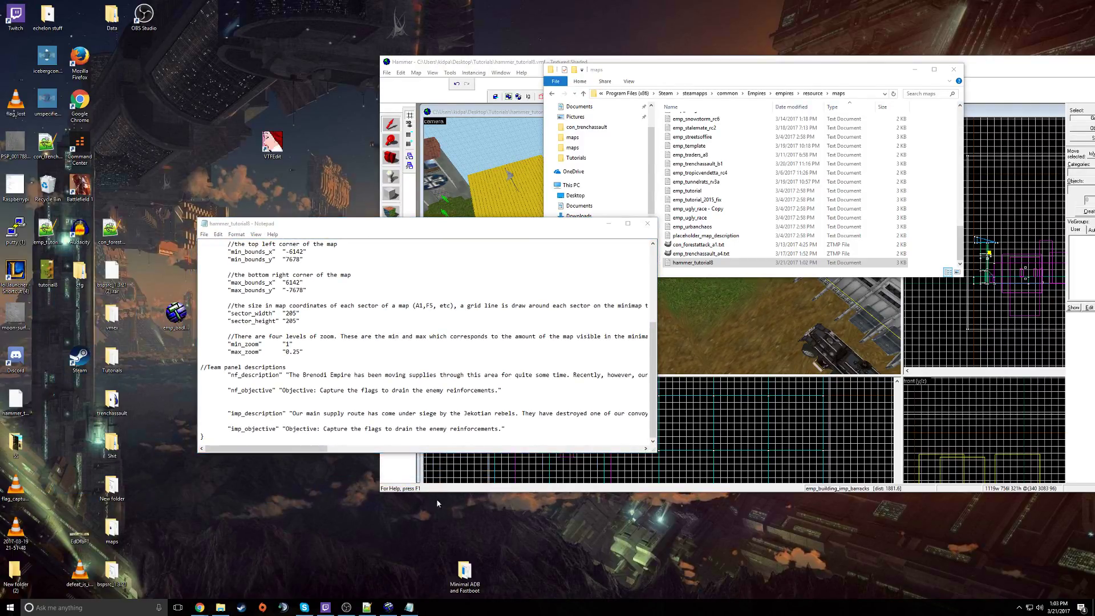
{"action": "left_click", "coordinate": [1019, 607]}
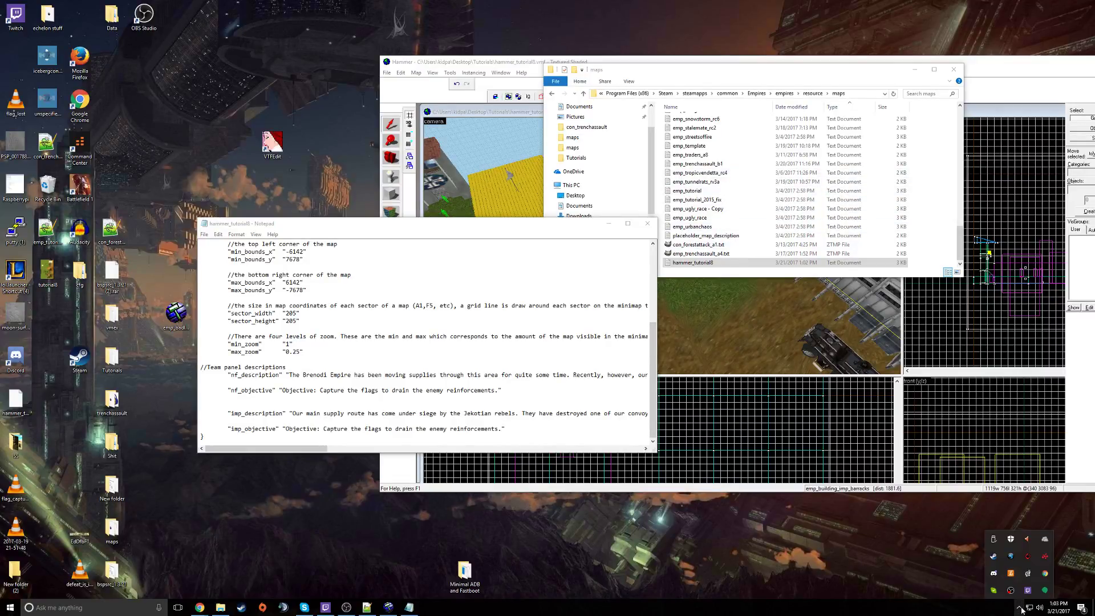
{"action": "left_click_drag", "start_coordinate": [510, 228], "coordinate": [401, 57]}
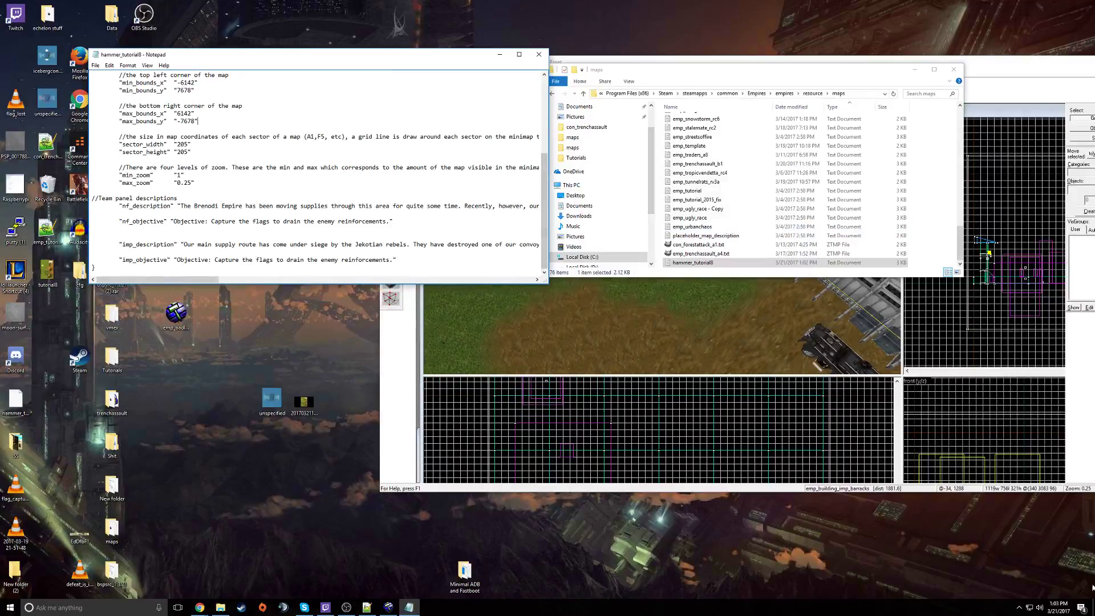
{"action": "left_click", "coordinate": [1019, 609]}
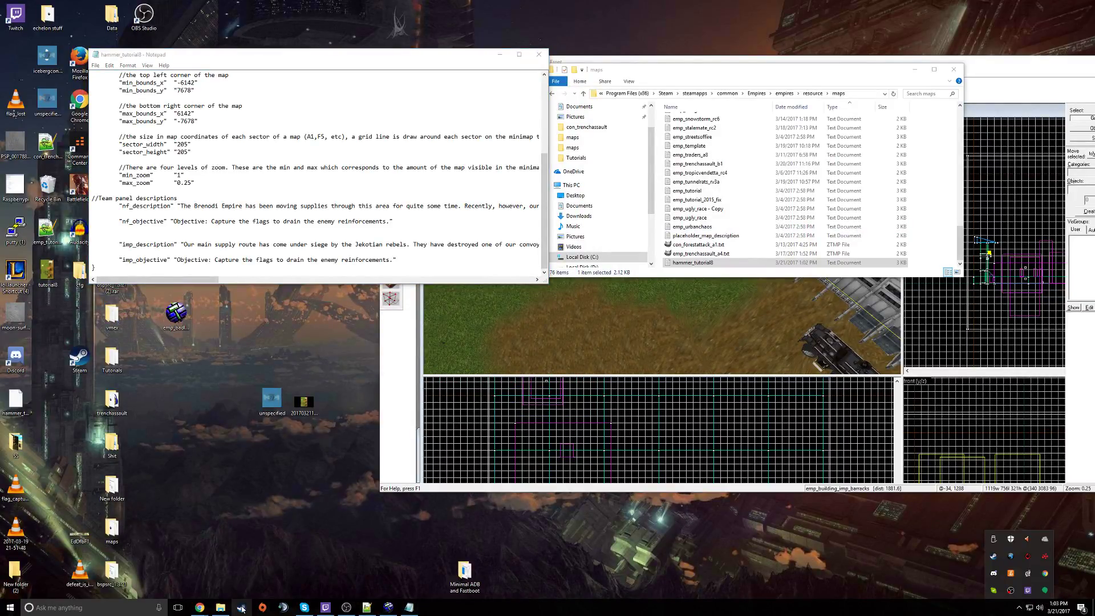
{"action": "right_click", "coordinate": [993, 556]}
{"action": "left_click", "coordinate": [1003, 551]}
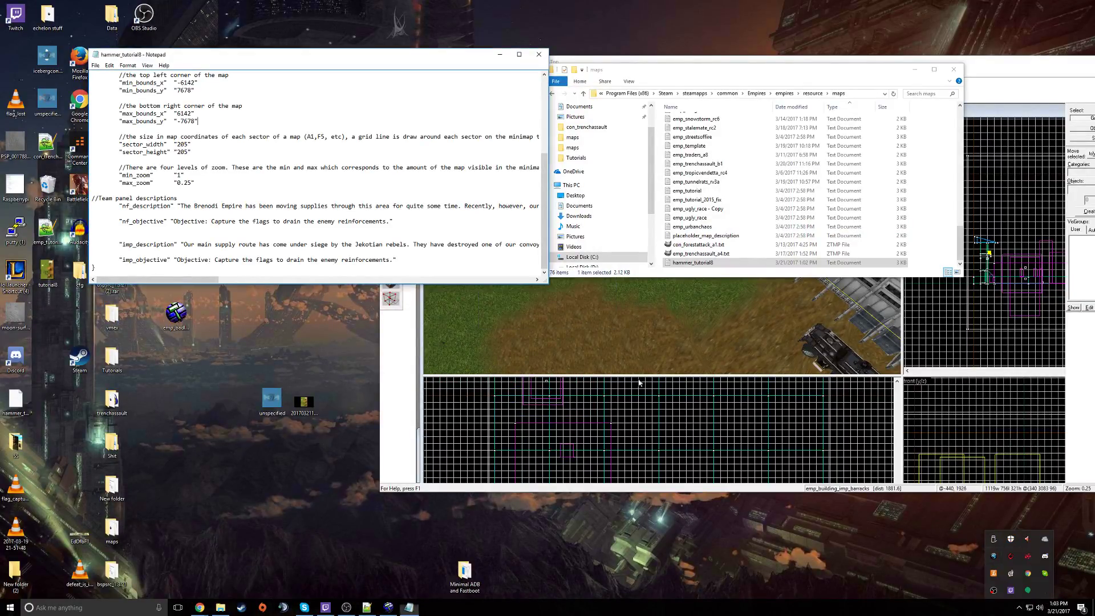
Step: Launch Steam again, dismiss its error notice and move the hammer_tutorial8 text window below the maps folder
{"action": "double_click", "coordinate": [90, 361]}
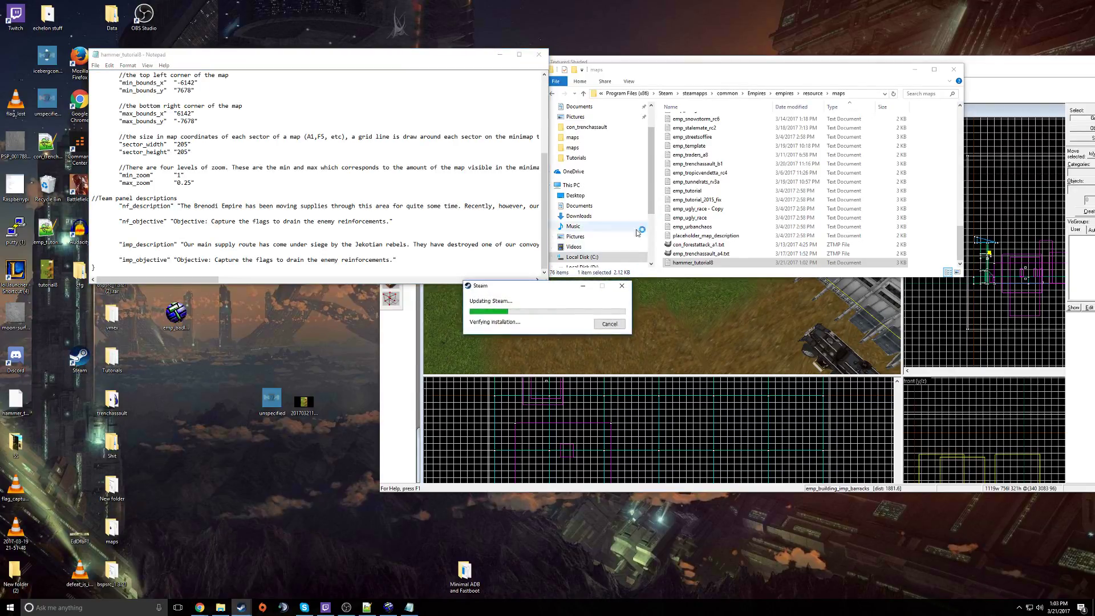
{"action": "scroll", "coordinate": [341, 191], "scroll_direction": "up", "scroll_amount": 2}
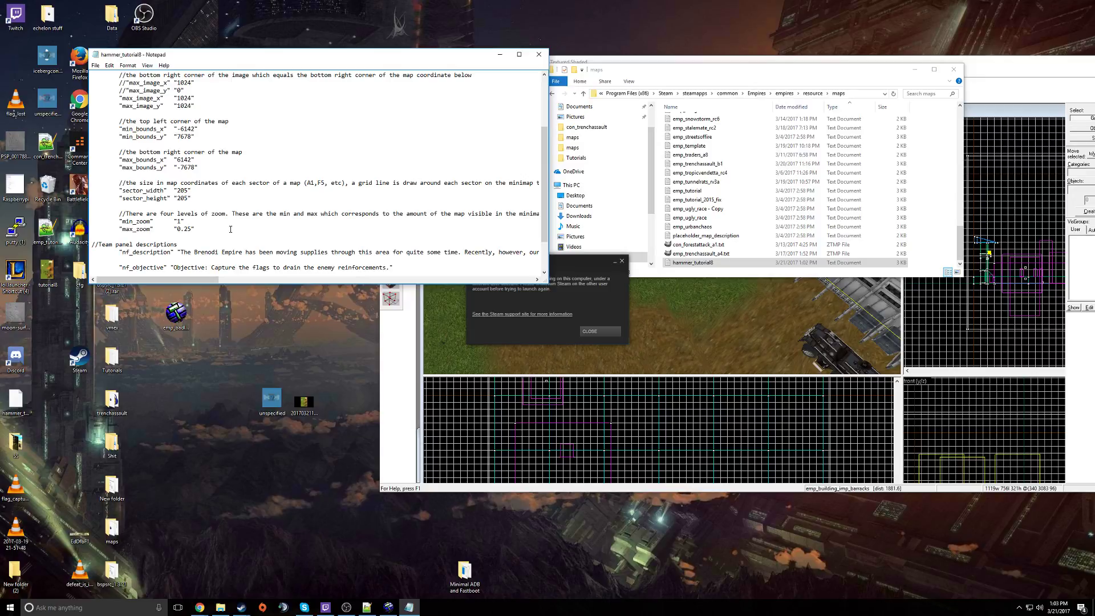
{"action": "left_click", "coordinate": [593, 331]}
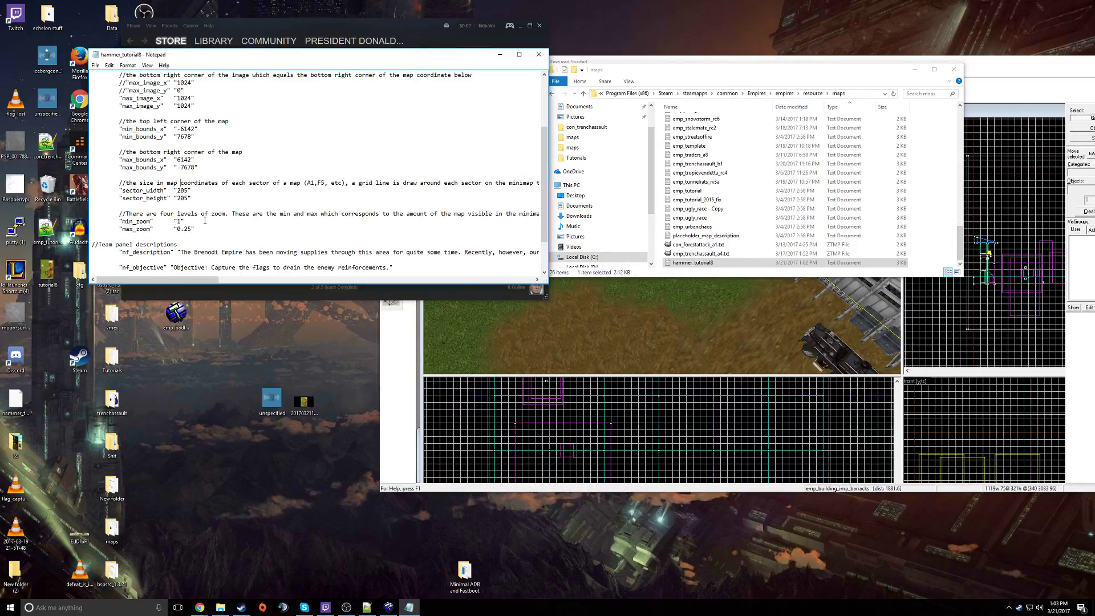
{"action": "left_click_drag", "start_coordinate": [413, 56], "coordinate": [869, 292]}
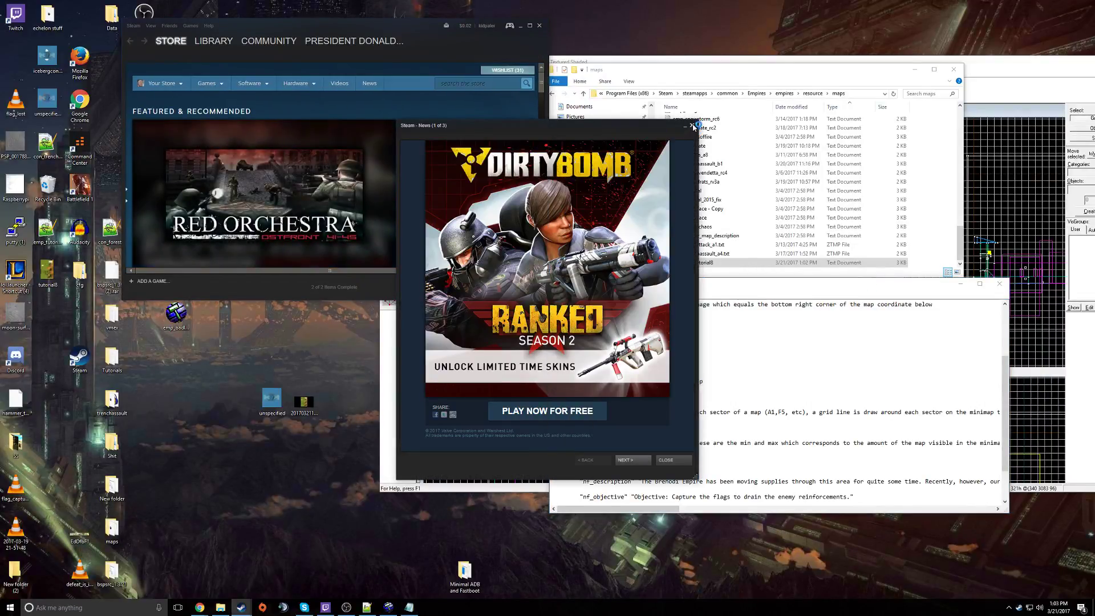
Step: Dismiss the Steam news, launch Empires from the library and return to the beginning of the hammer_tutorial8 text file
{"action": "left_click", "coordinate": [692, 125]}
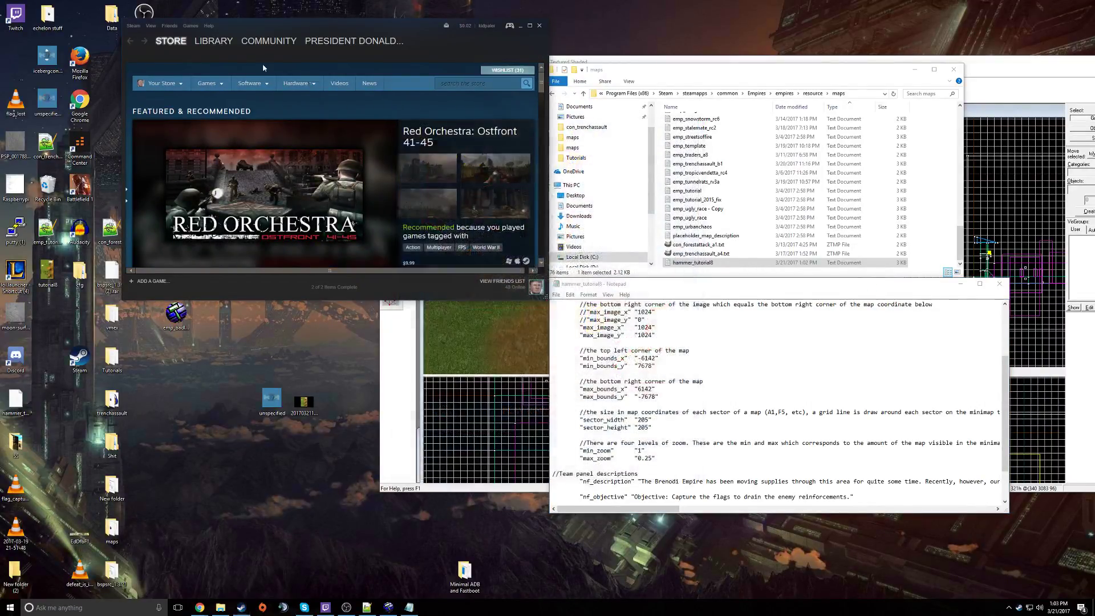
{"action": "left_click", "coordinate": [213, 41]}
{"action": "double_click", "coordinate": [172, 145]}
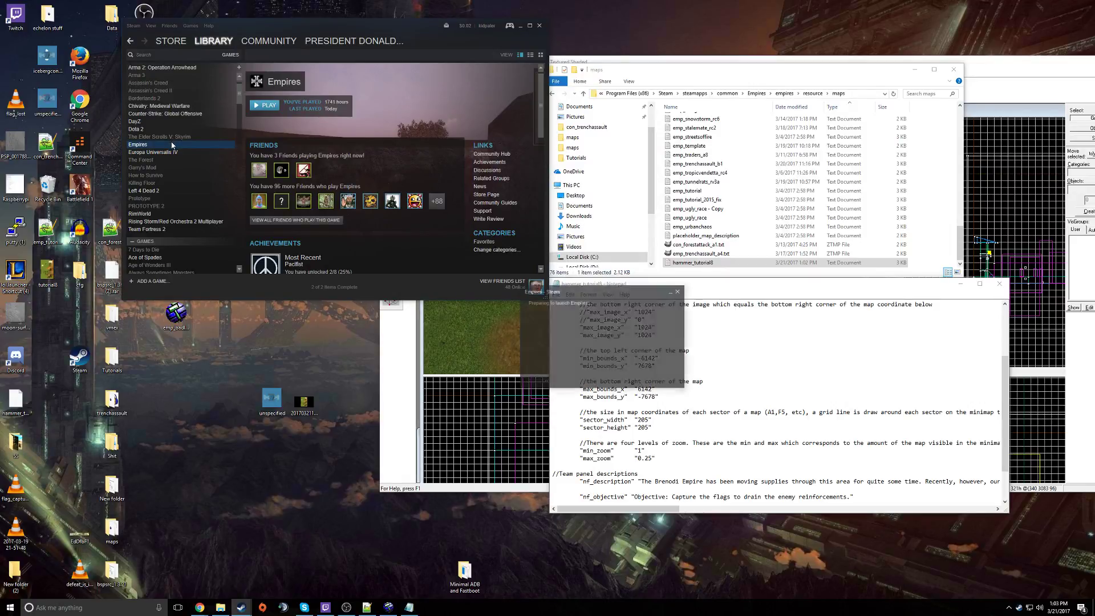
{"action": "left_click", "coordinate": [711, 399]}
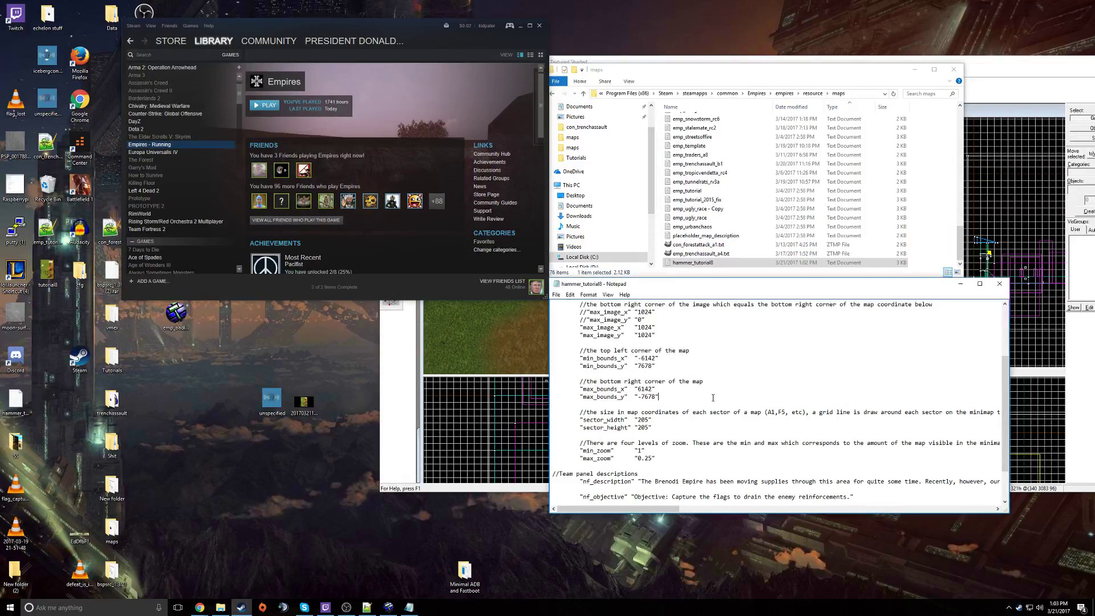
{"action": "scroll", "coordinate": [740, 400], "scroll_direction": "up", "scroll_amount": 4}
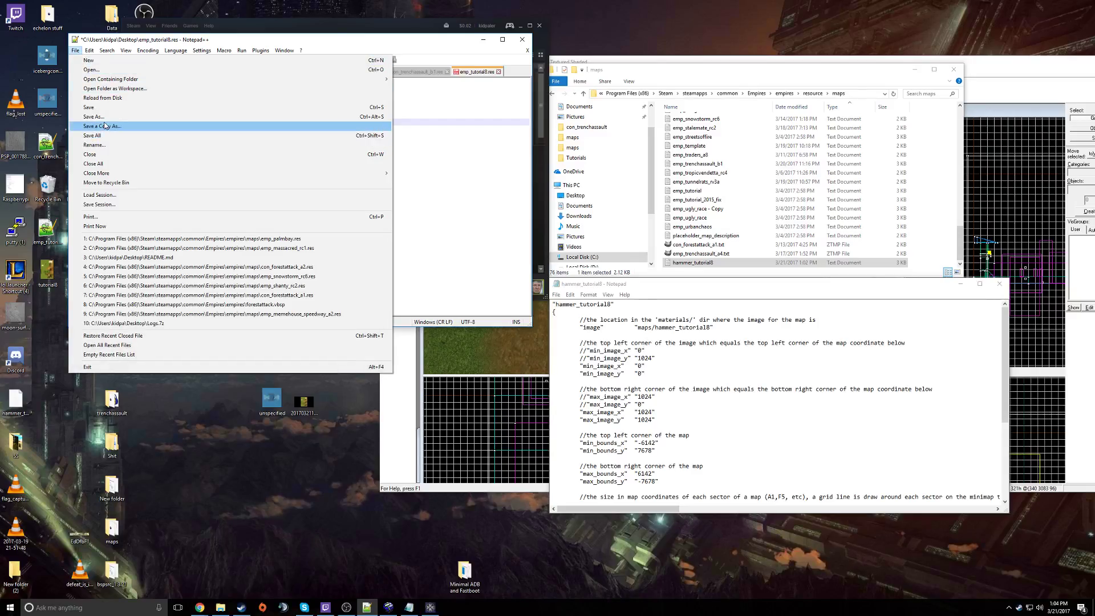
Step: Start saving the emp_tutorial8.res resource list as a new file, changing its name to hammer_tutorial8
{"action": "left_click", "coordinate": [104, 116]}
{"action": "key", "text": "Left"}
{"action": "key", "text": "Left"}
{"action": "key", "text": "Left"}
{"action": "key", "text": "Left"}
{"action": "key", "text": "Left"}
{"action": "key", "text": "Left"}
{"action": "key", "text": "Left"}
{"action": "key", "text": "Left"}
{"action": "key", "text": "Left"}
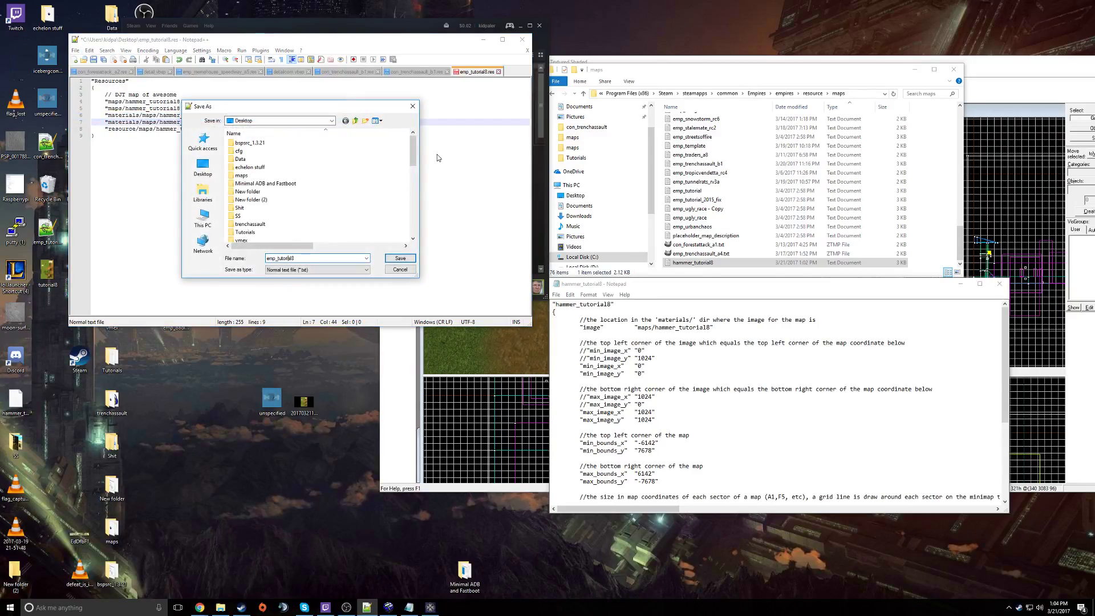
{"action": "key", "text": "BackSpace"}
{"action": "key", "text": "BackSpace"}
{"action": "key", "text": "BackSpace"}
{"action": "type", "text": "hammer"}
Step: Set the file type to All types, add the .res extension and save hammer_tutorial8.res on the desktop
{"action": "left_click", "coordinate": [339, 269]}
{"action": "scroll", "coordinate": [326, 285], "scroll_direction": "up", "scroll_amount": 1}
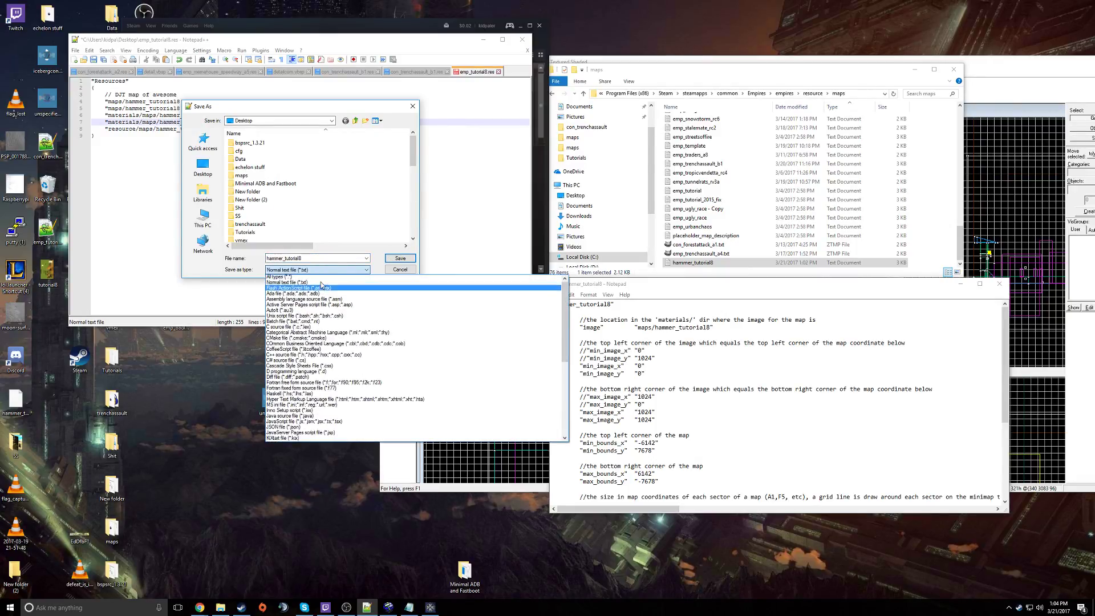
{"action": "left_click", "coordinate": [325, 277]}
{"action": "left_click", "coordinate": [326, 259]}
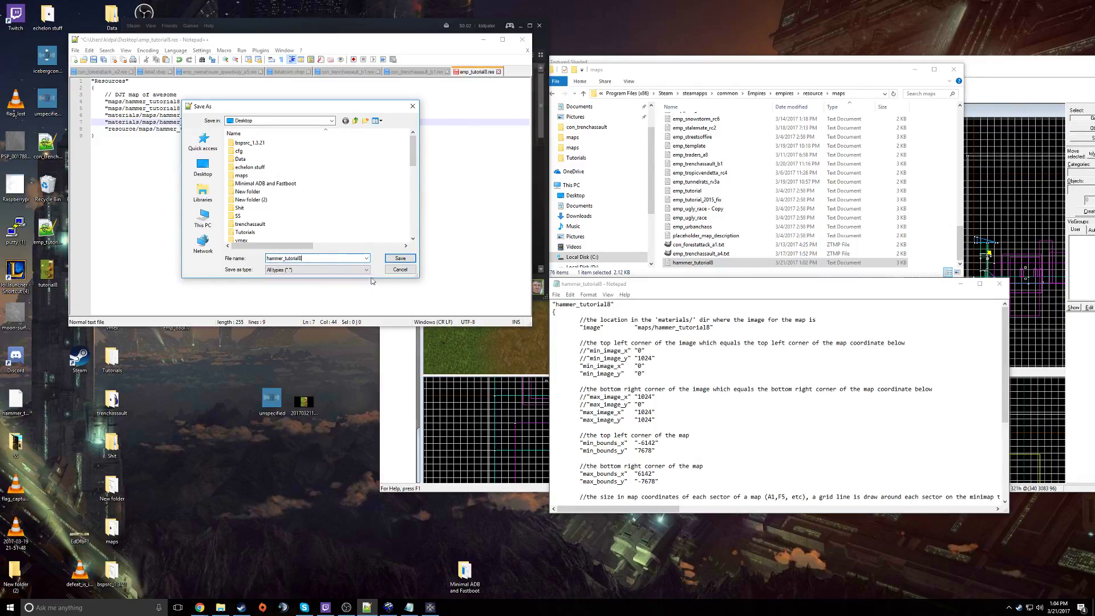
{"action": "type", "text": ".res"}
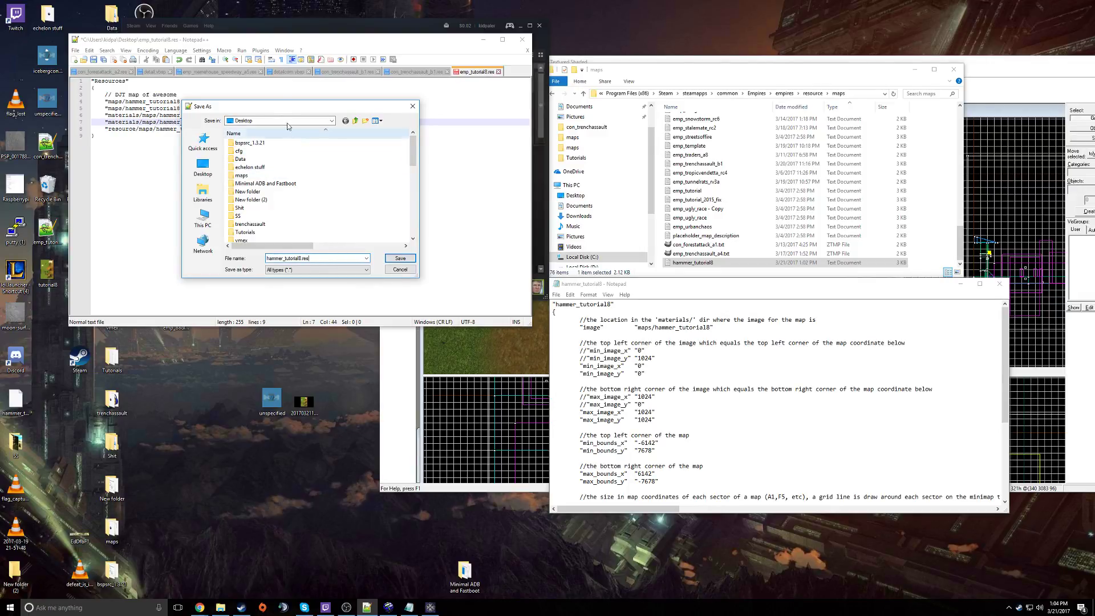
{"action": "left_click_drag", "start_coordinate": [288, 102], "coordinate": [511, 117]}
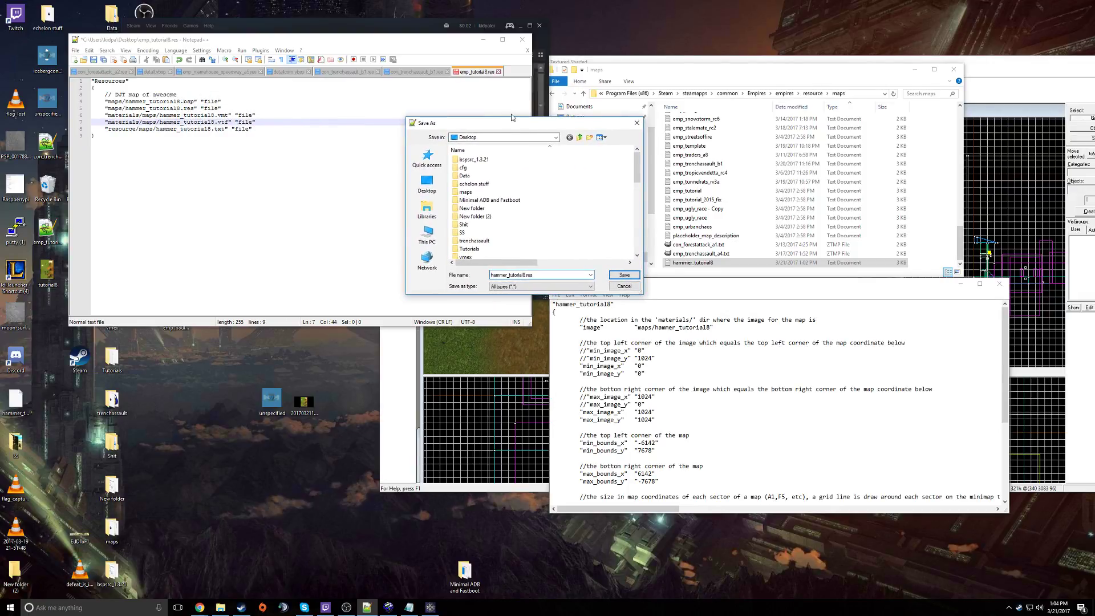
{"action": "left_click", "coordinate": [634, 278]}
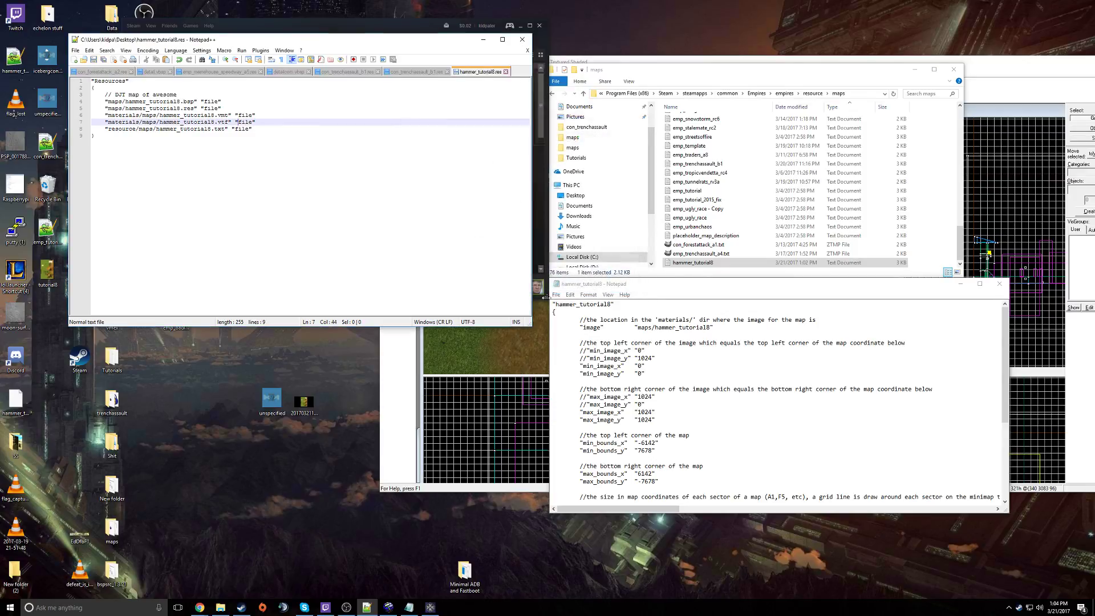
Step: Move hammer_tutorial8.res from the desktop into the empires\maps folder alongside the map's BSP file and close Notepad++
{"action": "left_click", "coordinate": [808, 100]}
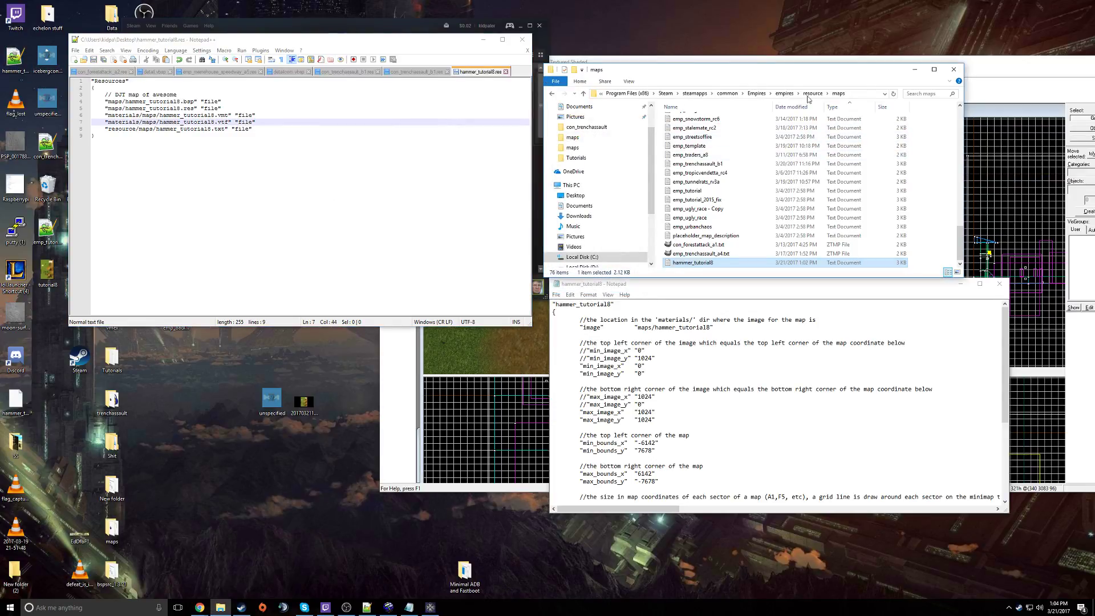
{"action": "left_click", "coordinate": [782, 93]}
{"action": "double_click", "coordinate": [727, 193]}
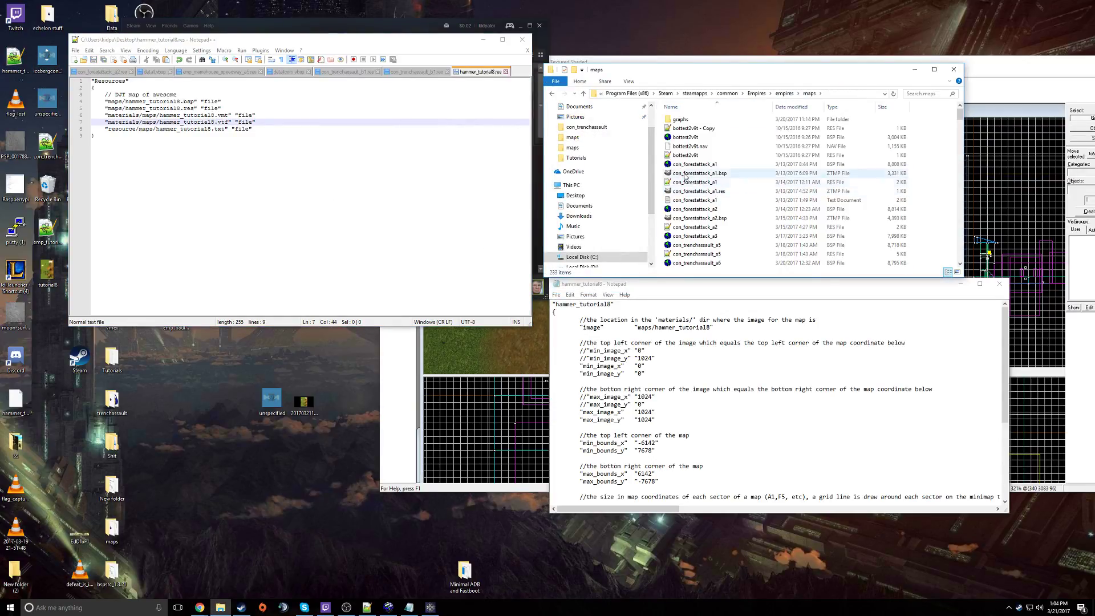
{"action": "scroll", "coordinate": [748, 227], "scroll_direction": "down", "scroll_amount": 20}
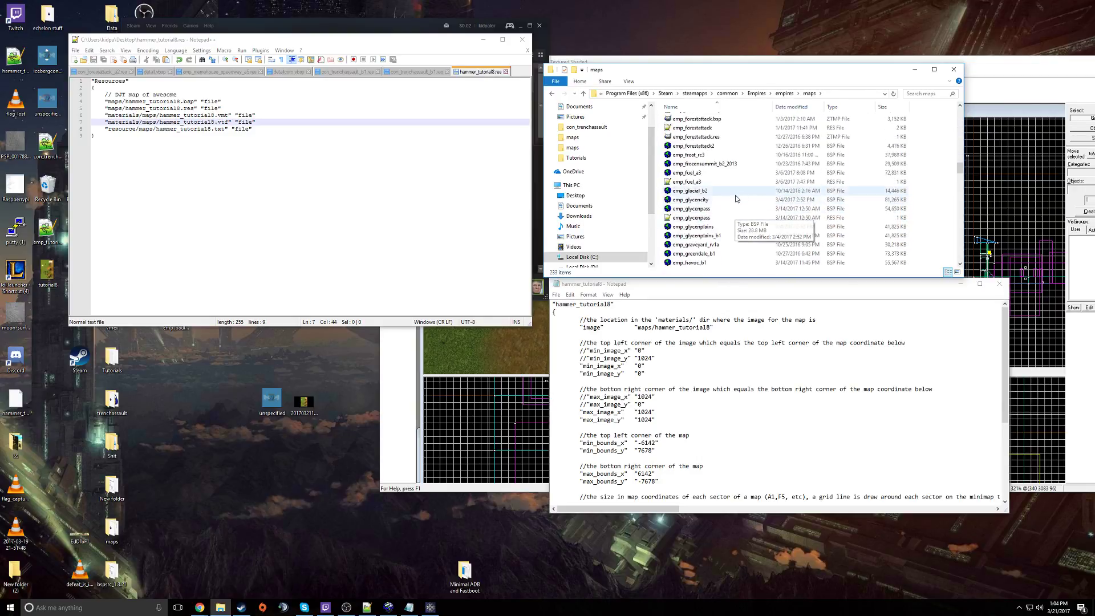
{"action": "scroll", "coordinate": [735, 215], "scroll_direction": "down", "scroll_amount": 15}
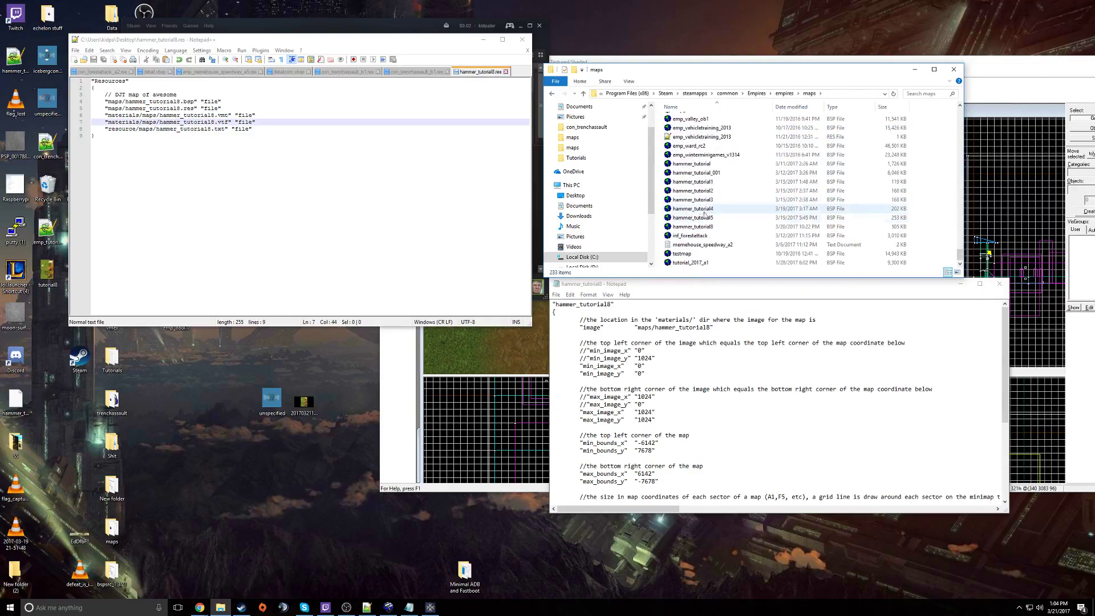
{"action": "left_click_drag", "start_coordinate": [698, 226], "coordinate": [656, 217]}
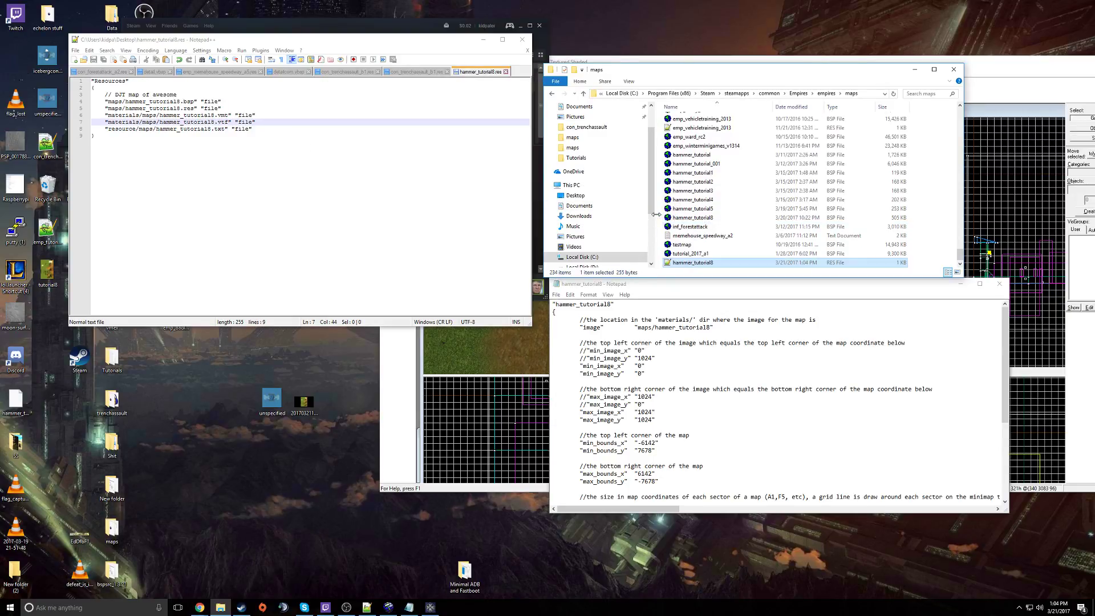
{"action": "left_click", "coordinate": [715, 217]}
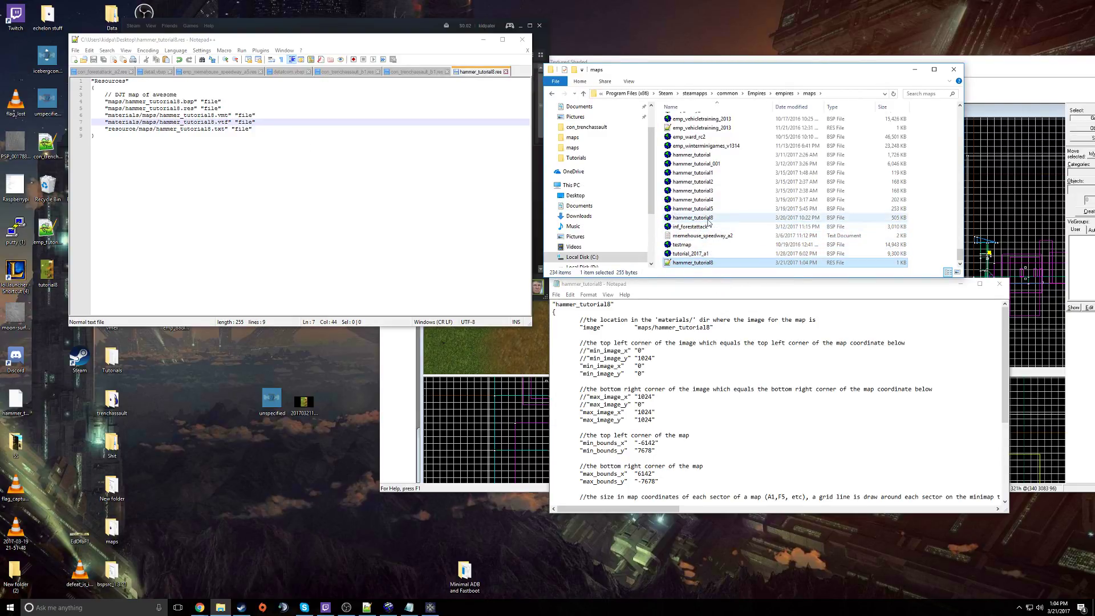
{"action": "left_click", "coordinate": [712, 261]}
{"action": "left_click", "coordinate": [522, 39]}
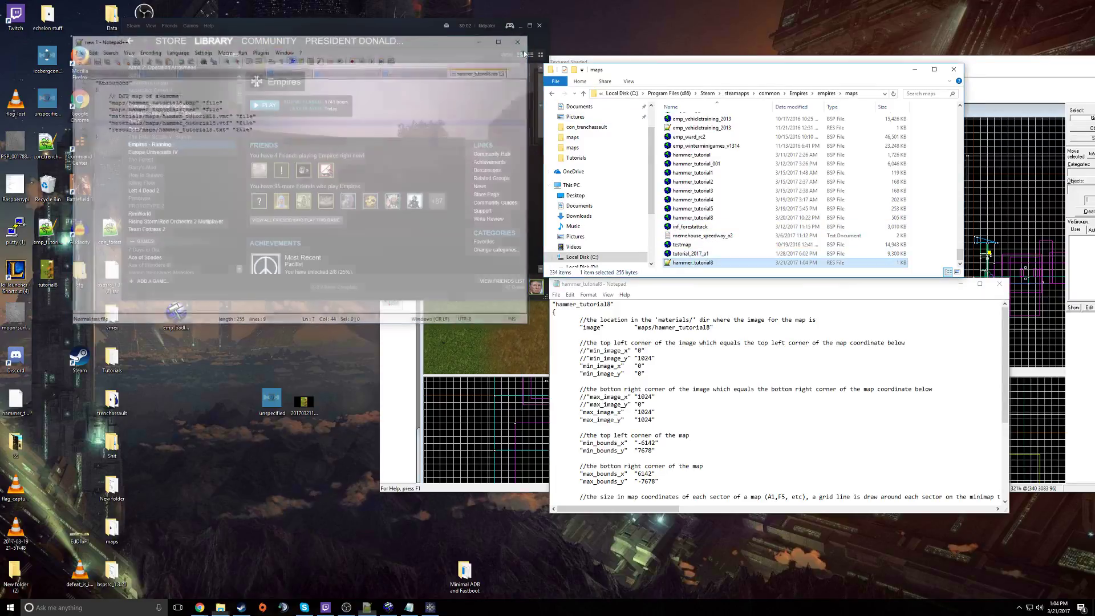
Step: Switch to the Empires game, dismiss the message of the day and enter hammer_tutorial8 as a spectator
{"action": "left_click", "coordinate": [407, 607]}
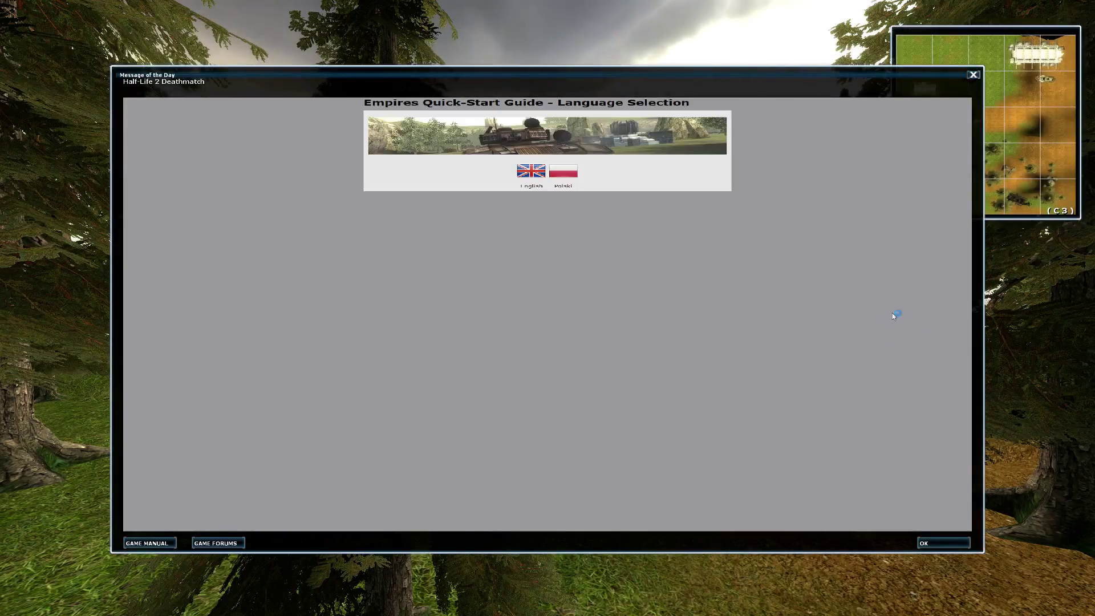
{"action": "left_click", "coordinate": [944, 542]}
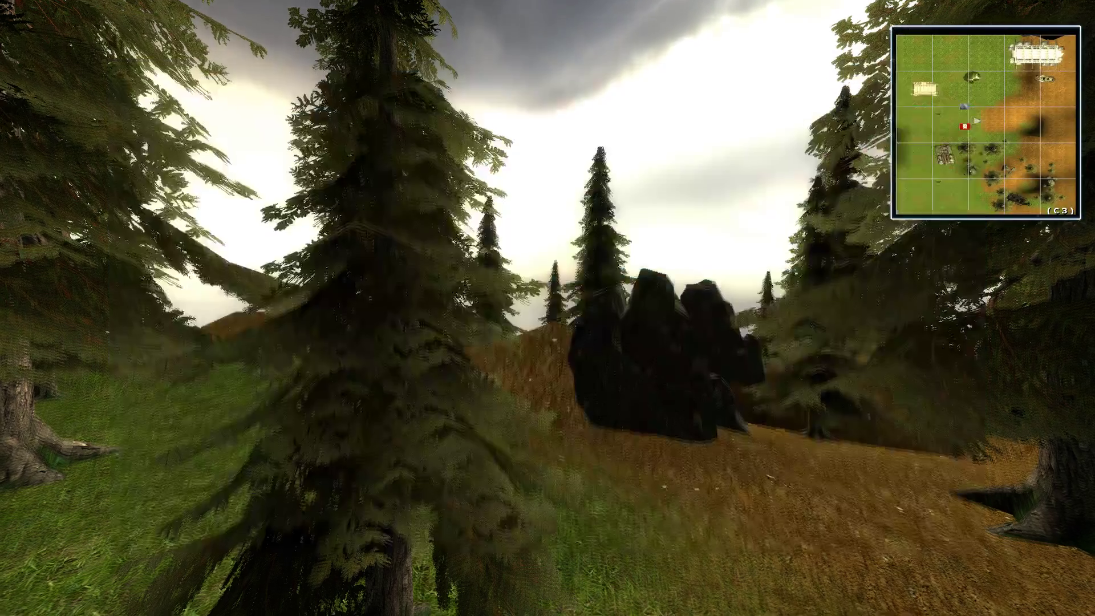
{"action": "left_click", "coordinate": [599, 213]}
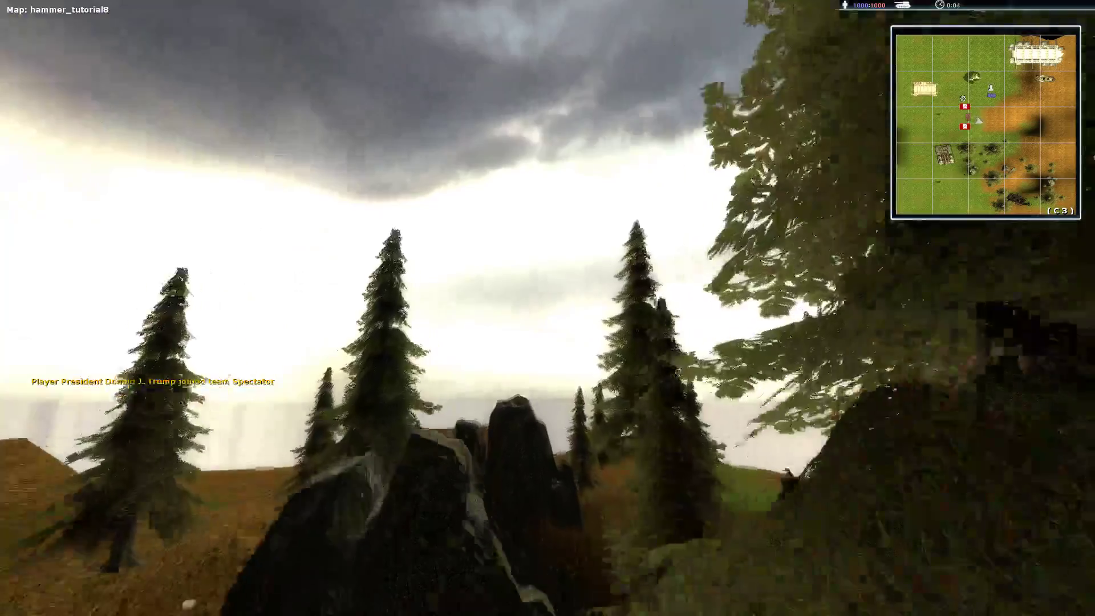
Step: Fly the spectator camera past the white building to the outer corner of the map's dirt terrain
{"action": "key", "text": "w"}
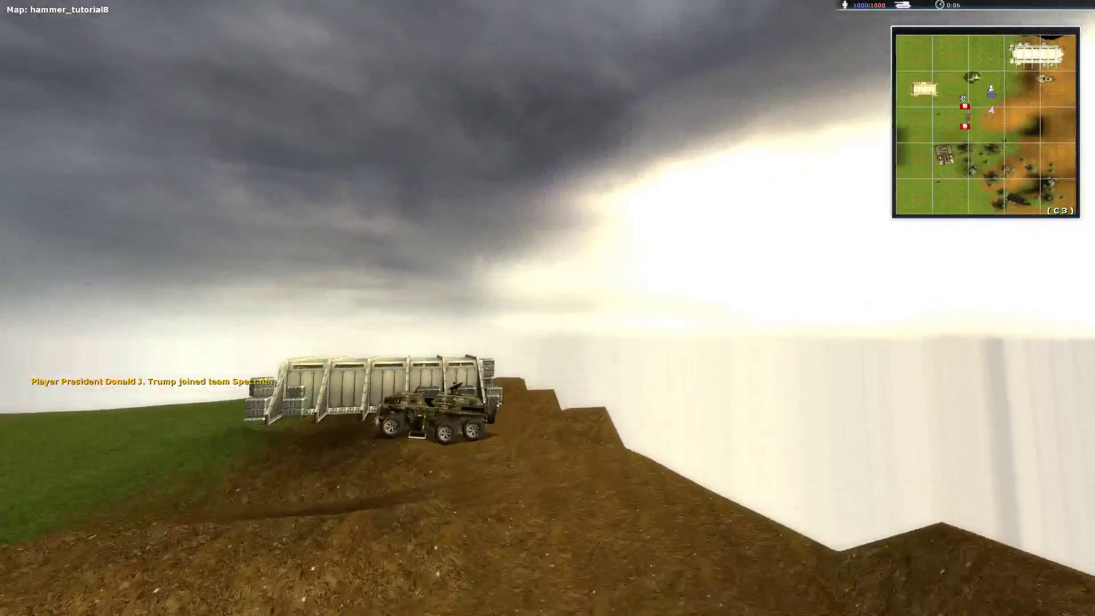
{"action": "key", "text": "w"}
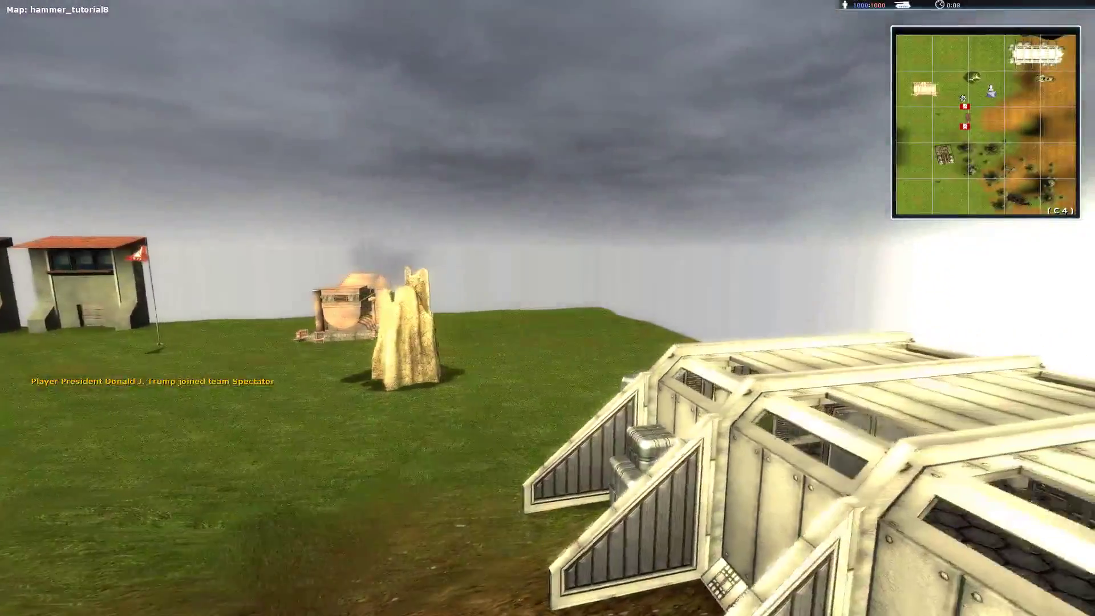
{"action": "key", "text": "w"}
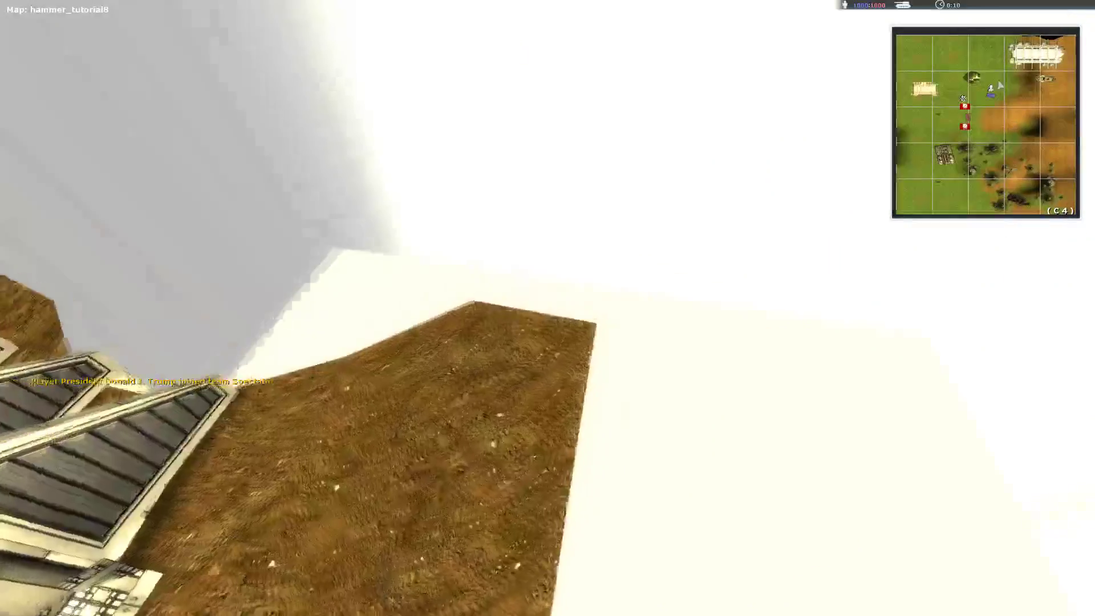
{"action": "key", "text": "w"}
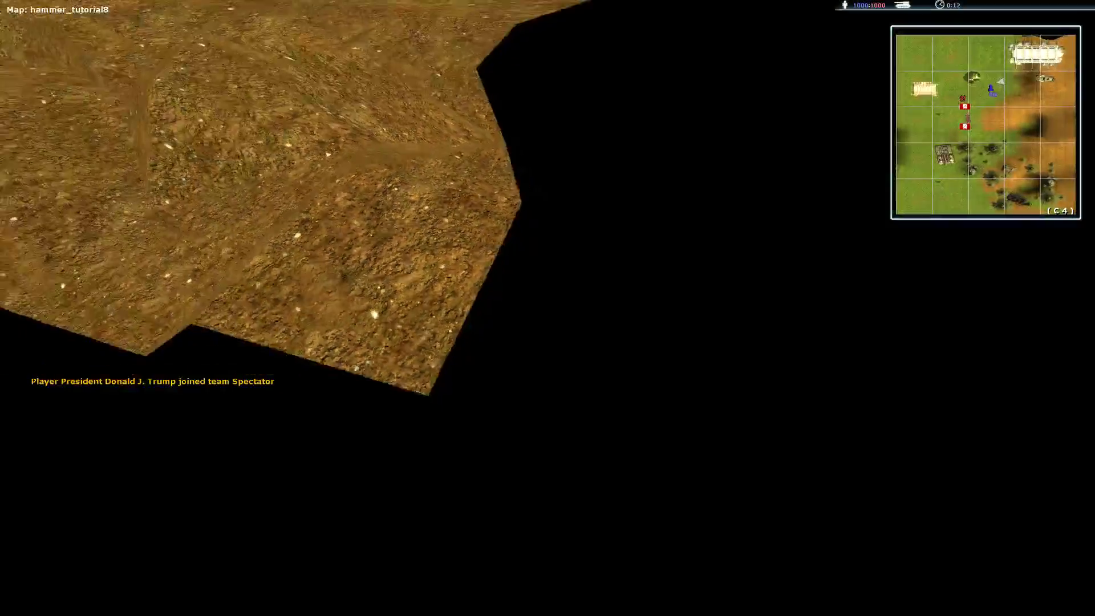
{"action": "key", "text": "w"}
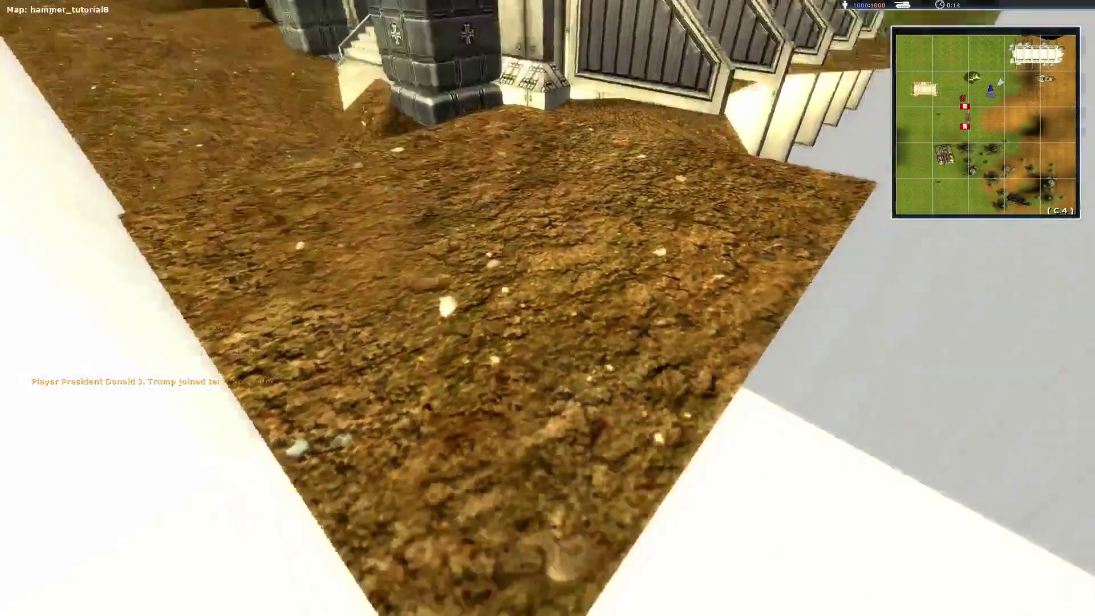
{"action": "key", "text": "w"}
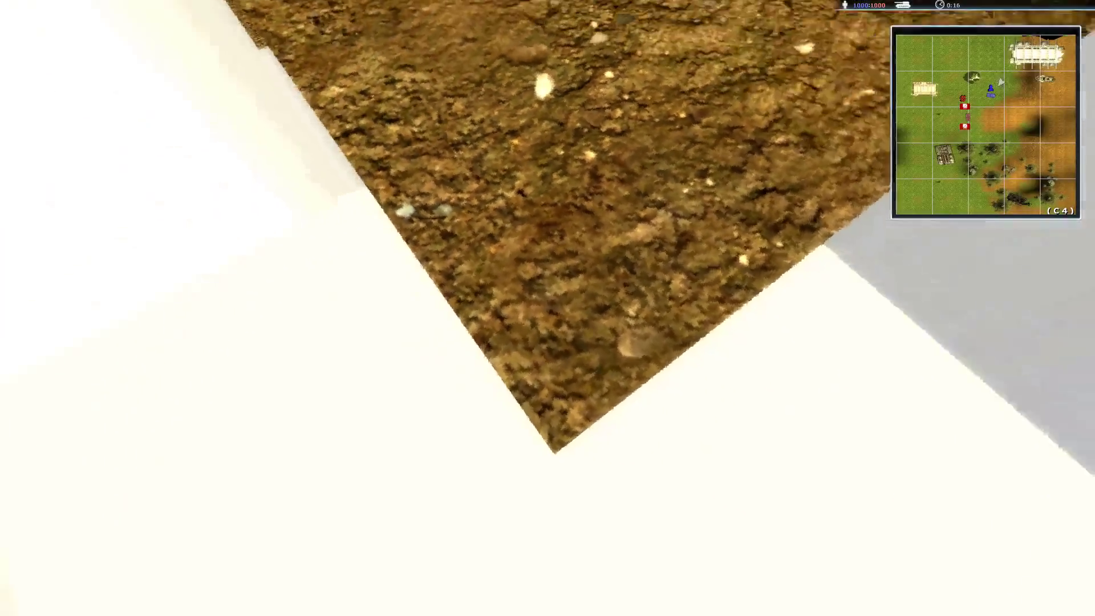
Step: Query the position at the map's top-left corner with the status console command and set min_bounds_x to -2047 and min_bounds_y to 3579
{"action": "key", "text": "grave"}
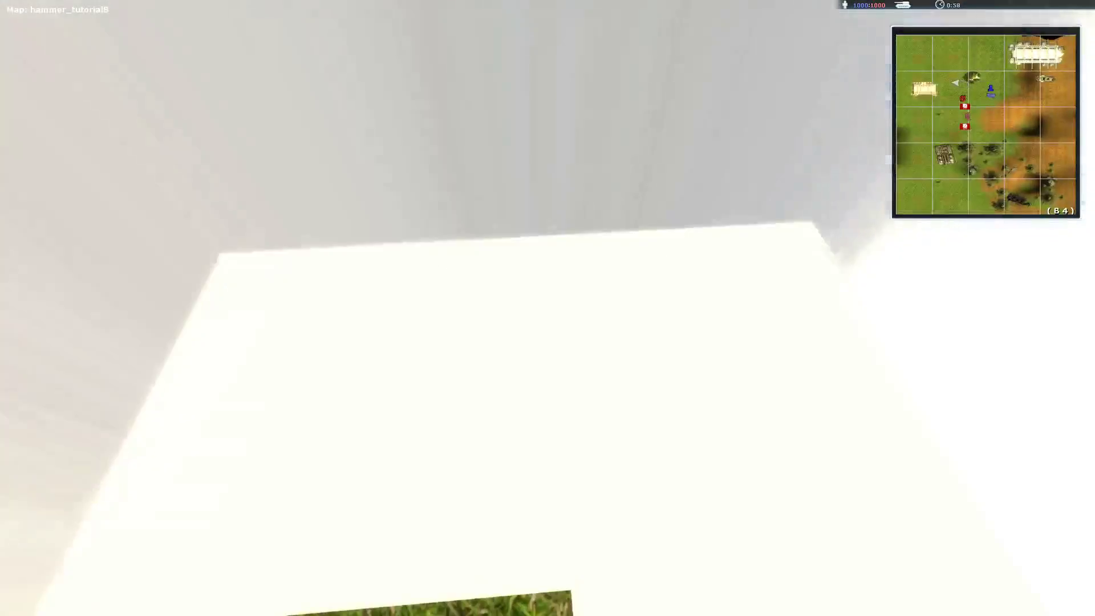
{"action": "key", "text": "grave"}
{"action": "type", "text": "status"}
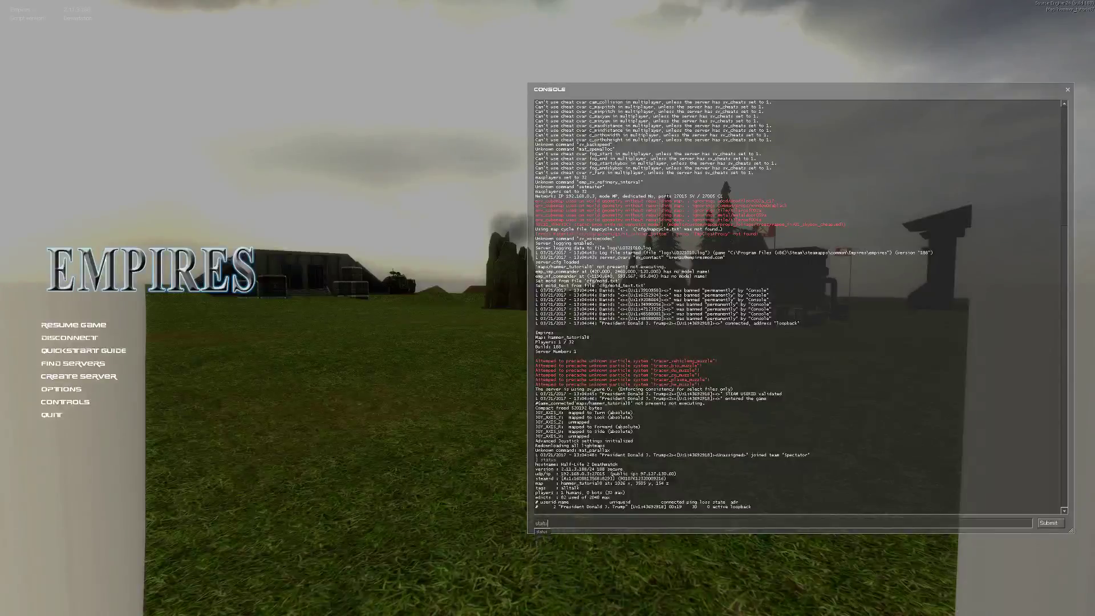
{"action": "key", "text": "Return"}
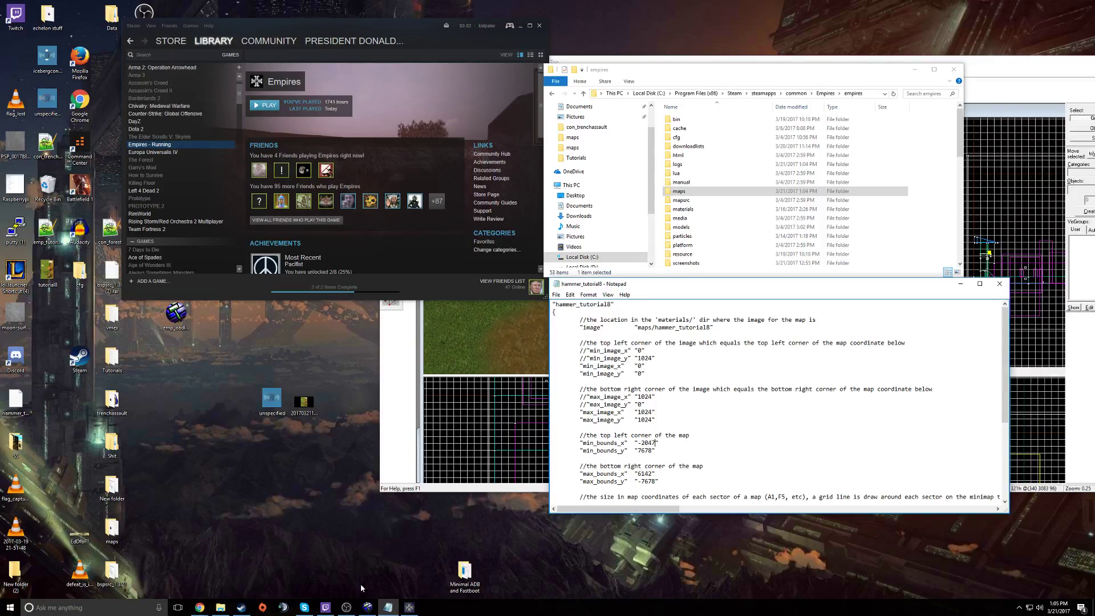
{"action": "left_click", "coordinate": [407, 603]}
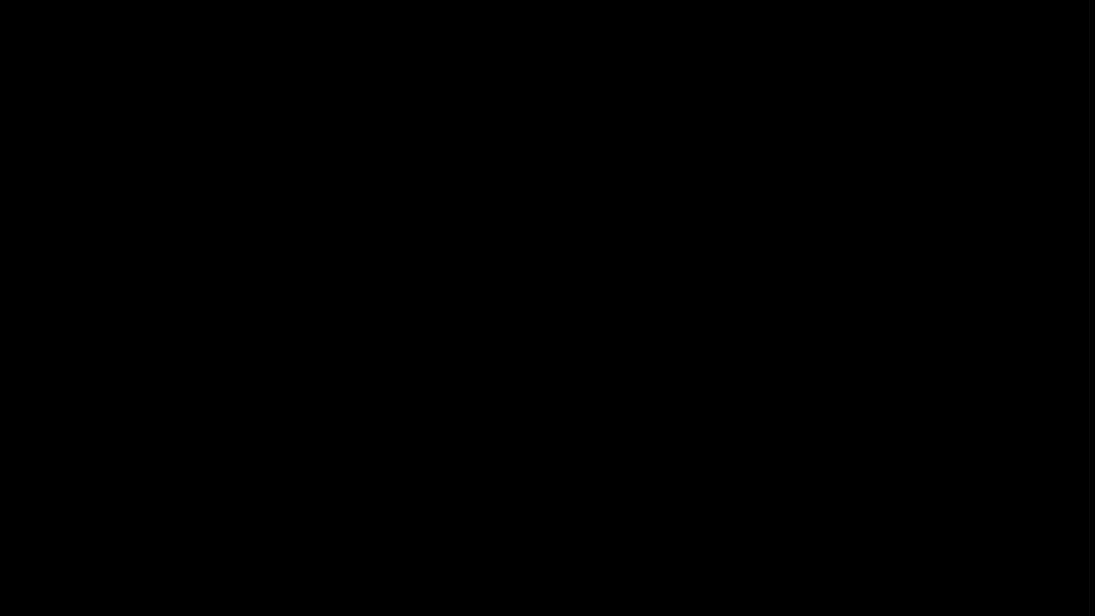
{"action": "type", "text": "579\""}
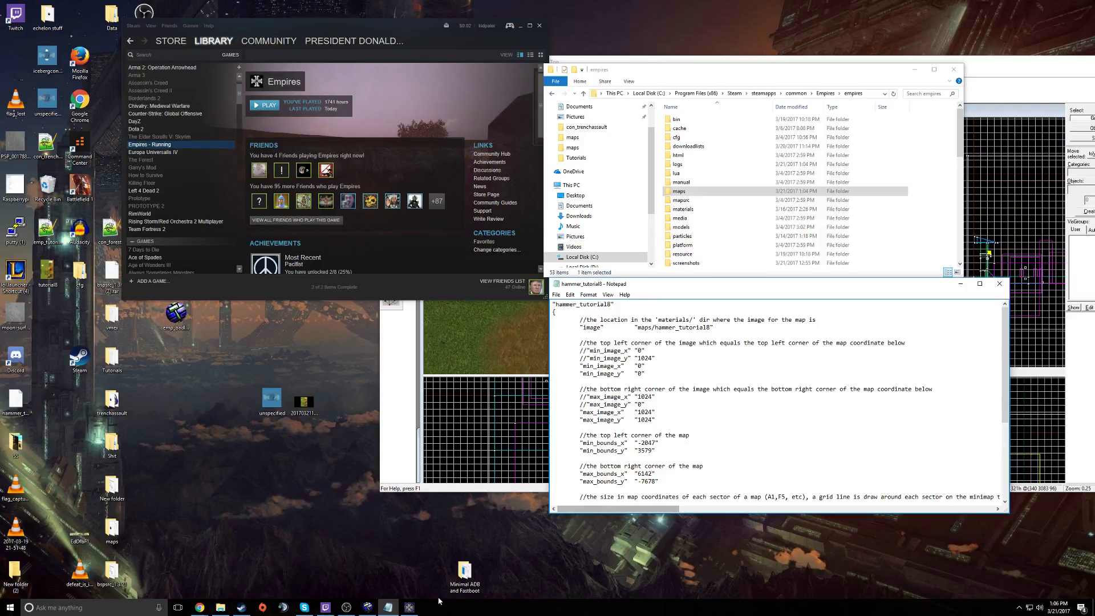
Step: Return to the Empires game and fly the spectator camera to the map's bottom-right terrain corner
{"action": "left_click", "coordinate": [409, 607]}
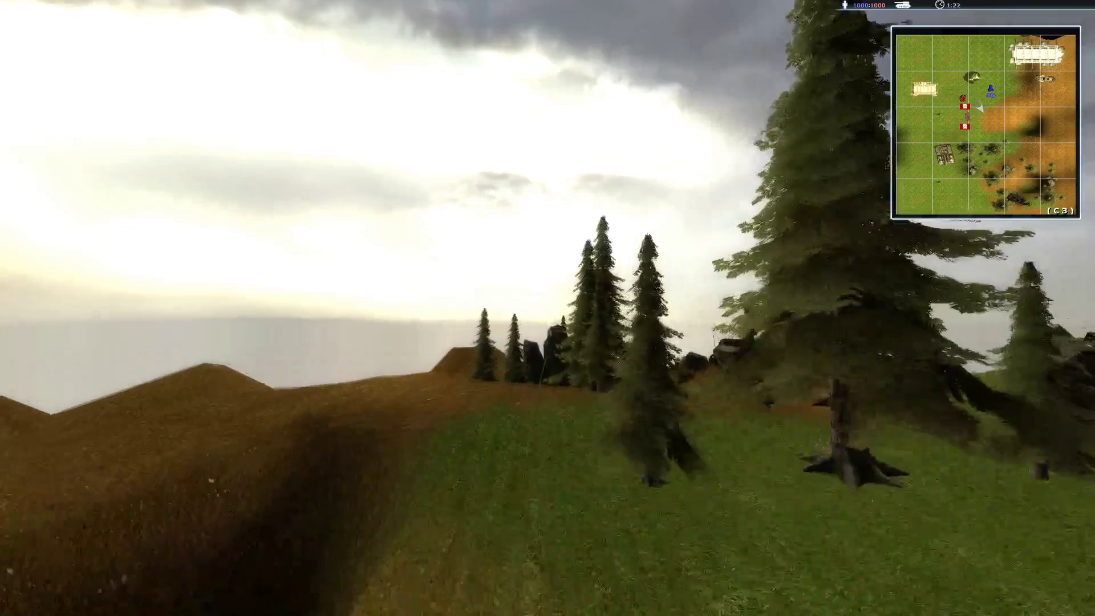
{"action": "key", "text": "w"}
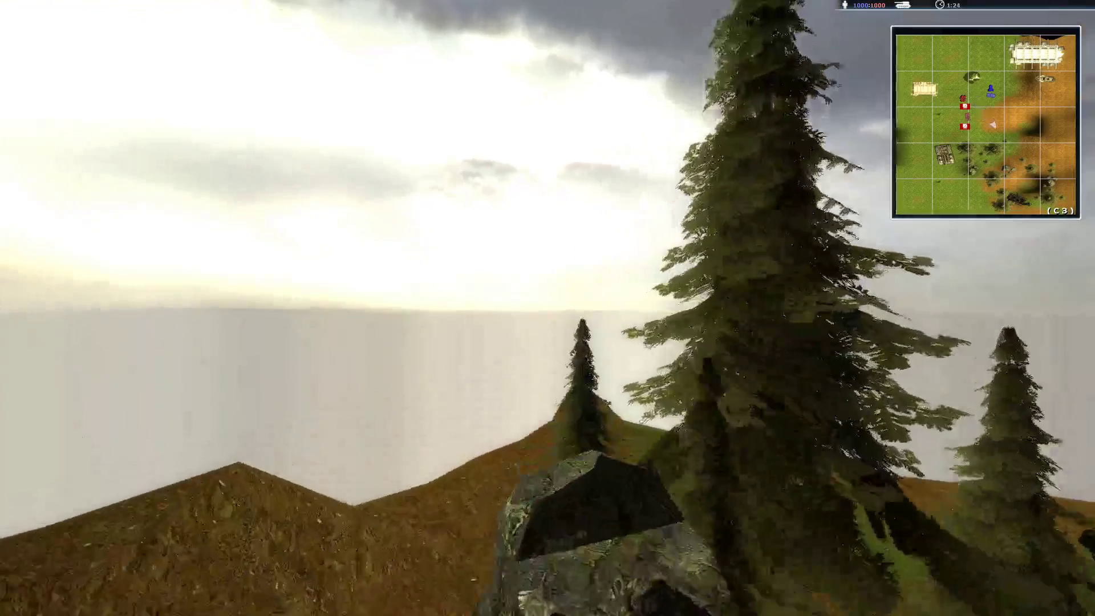
{"action": "key", "text": "w"}
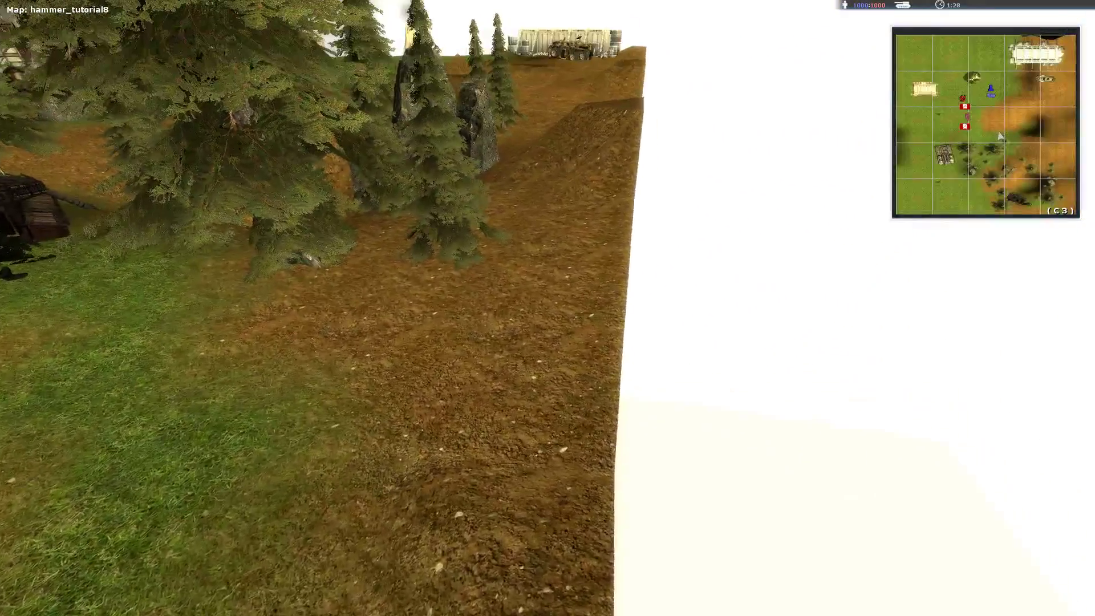
Step: Query the corner position with the status console command, set max_bounds_x to 1014 and max_bounds_y to -1046, and save the file
{"action": "key", "text": "grave"}
{"action": "type", "text": "s"}
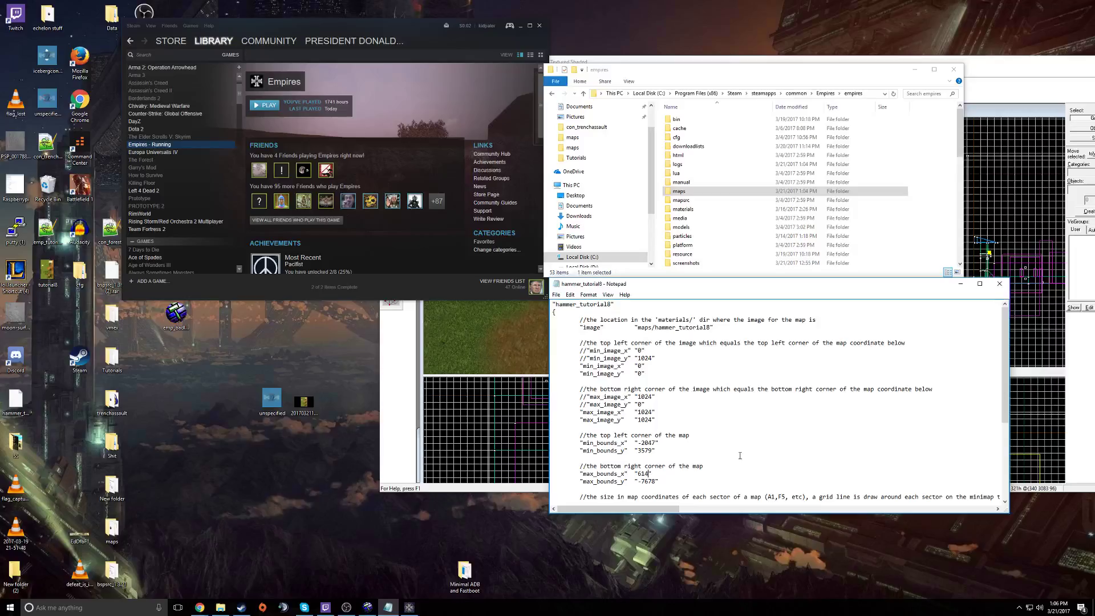
{"action": "left_click", "coordinate": [389, 607]}
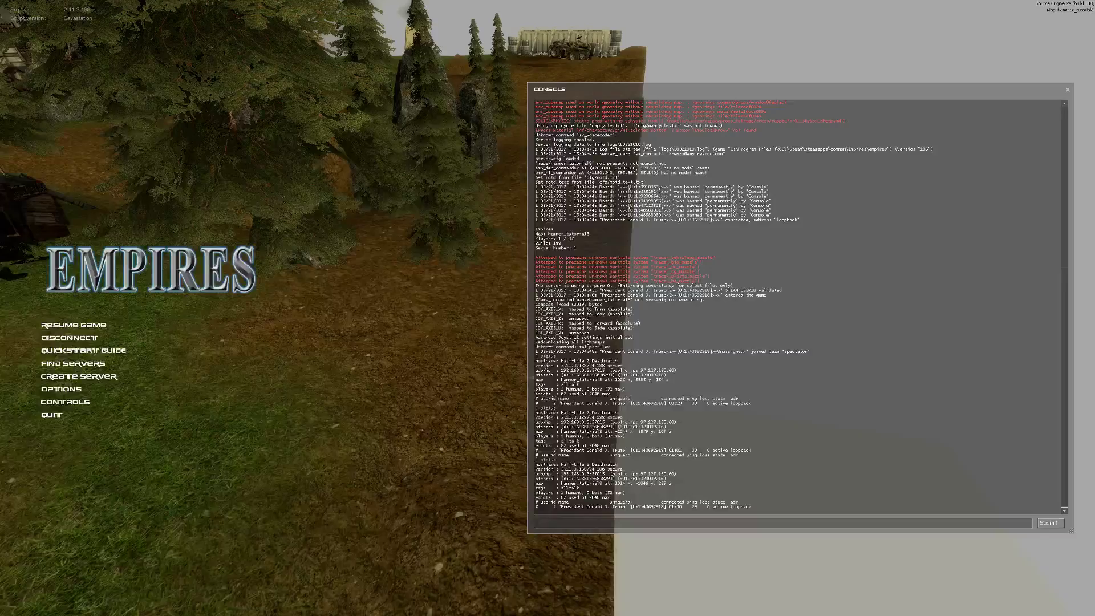
{"action": "key", "text": "Escape"}
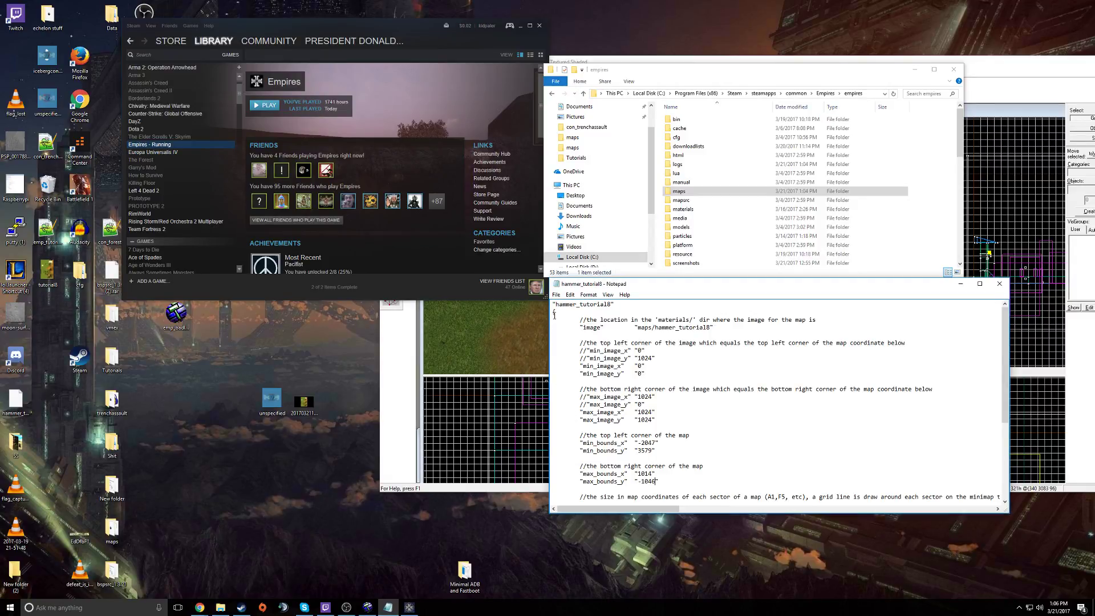
{"action": "left_click", "coordinate": [557, 295]}
{"action": "left_click", "coordinate": [566, 322]}
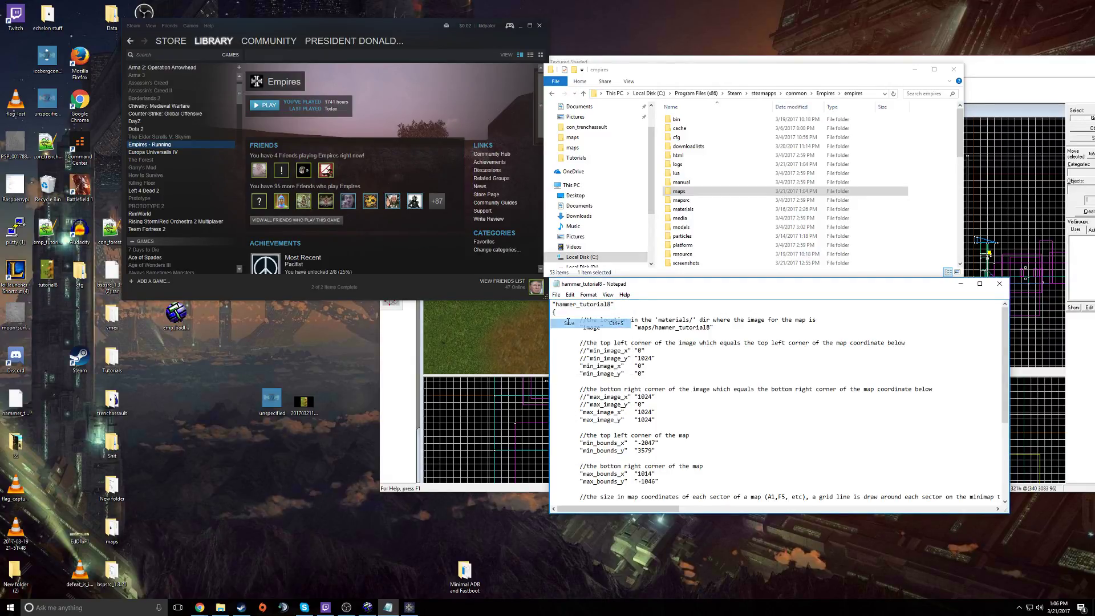
Step: Go to the empires\resource\maps folder that holds the map description text files
{"action": "left_click", "coordinate": [777, 175]}
{"action": "left_click", "coordinate": [826, 93]}
{"action": "double_click", "coordinate": [682, 128]}
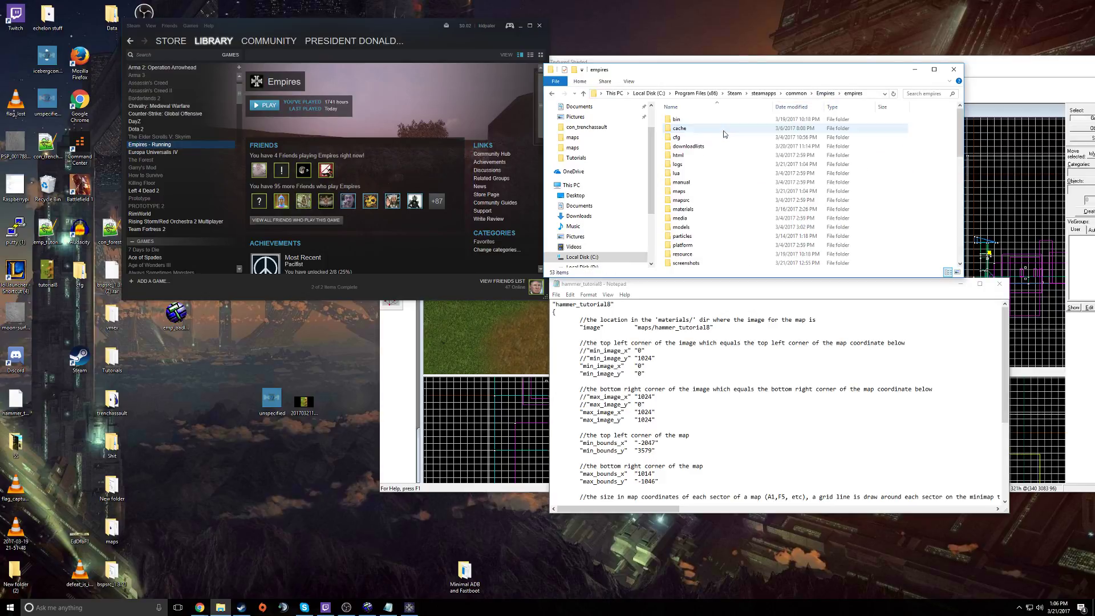
{"action": "double_click", "coordinate": [687, 253]}
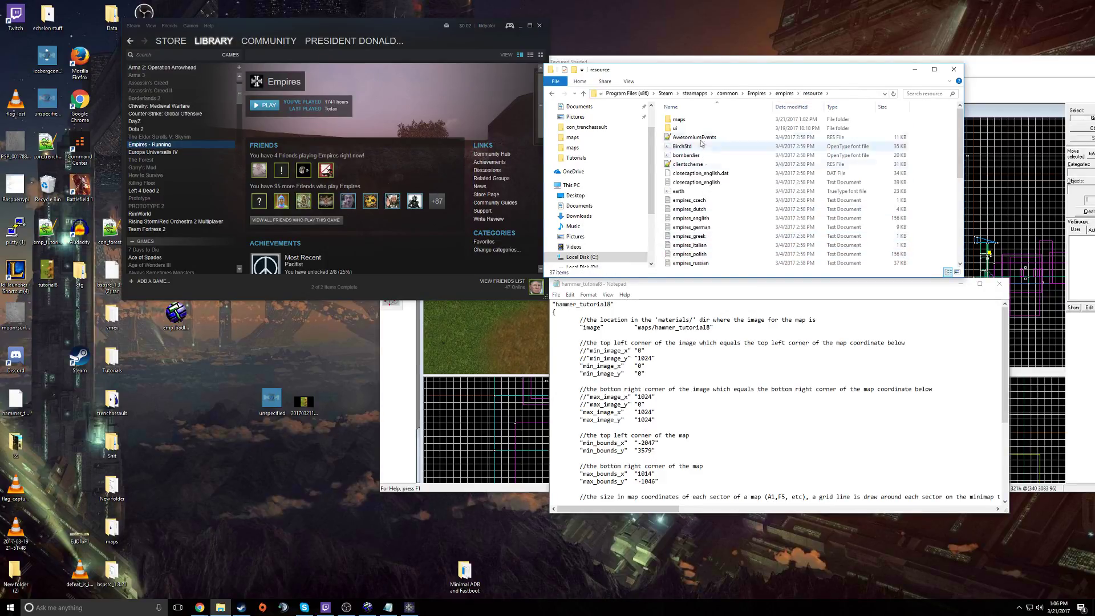
{"action": "double_click", "coordinate": [679, 120]}
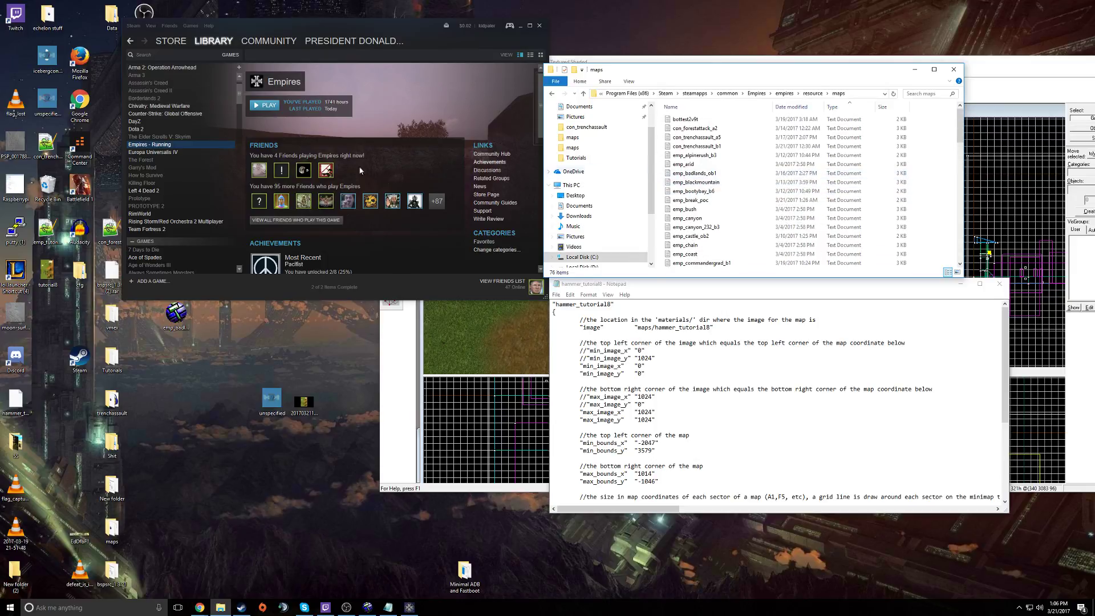
Step: Close the open notepad file, reopen hammer_tutorial8 from the resource\maps folder to check its saved bounds, and close it again
{"action": "left_click", "coordinate": [913, 283]}
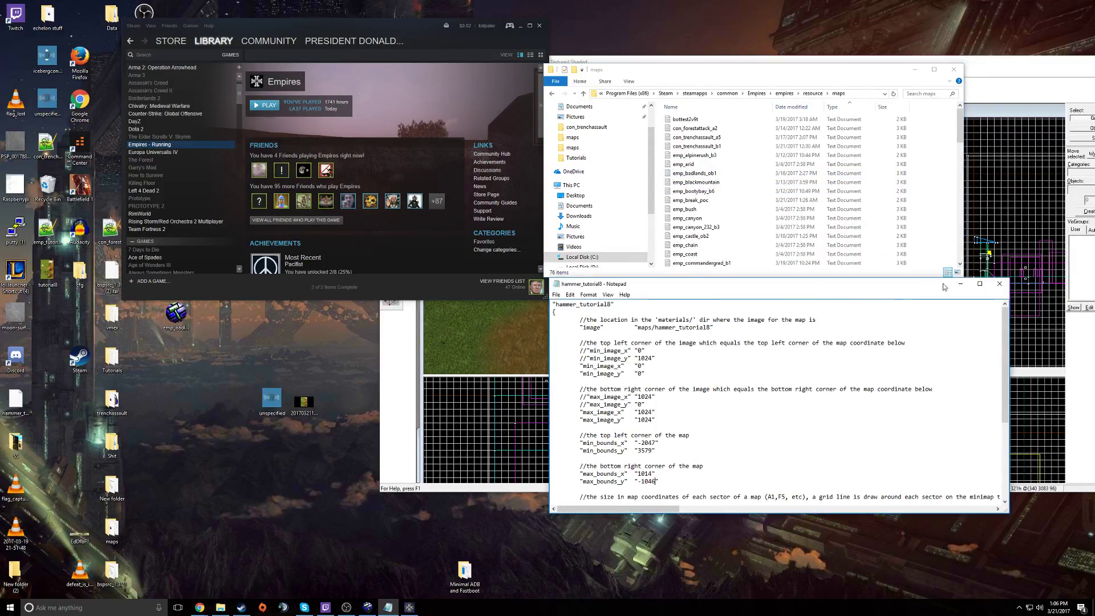
{"action": "left_click", "coordinate": [999, 284]}
{"action": "scroll", "coordinate": [764, 222], "scroll_direction": "down", "scroll_amount": 20}
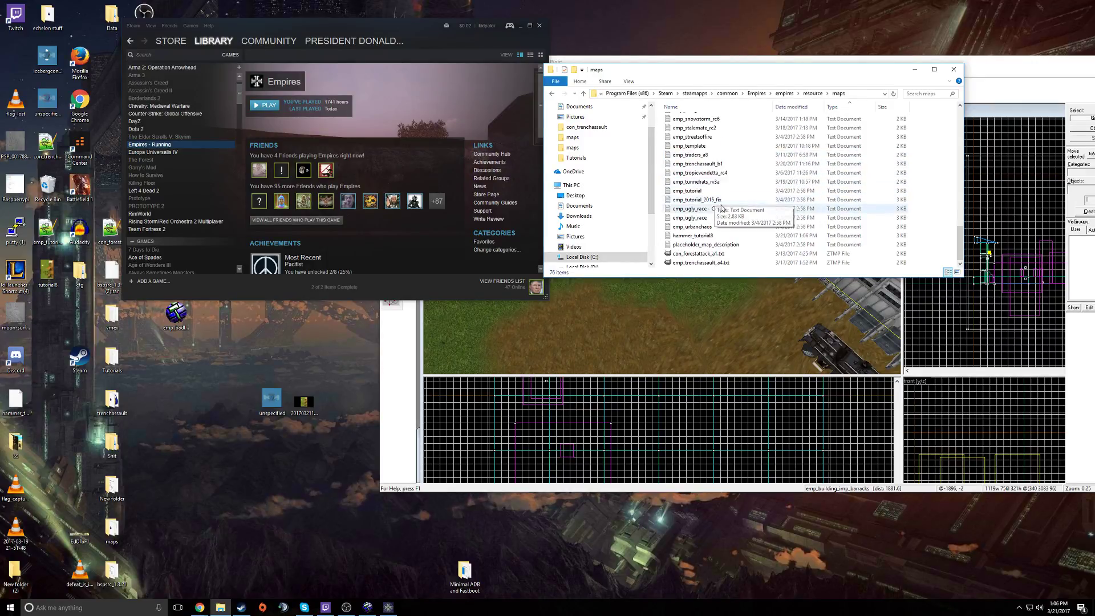
{"action": "double_click", "coordinate": [692, 236]}
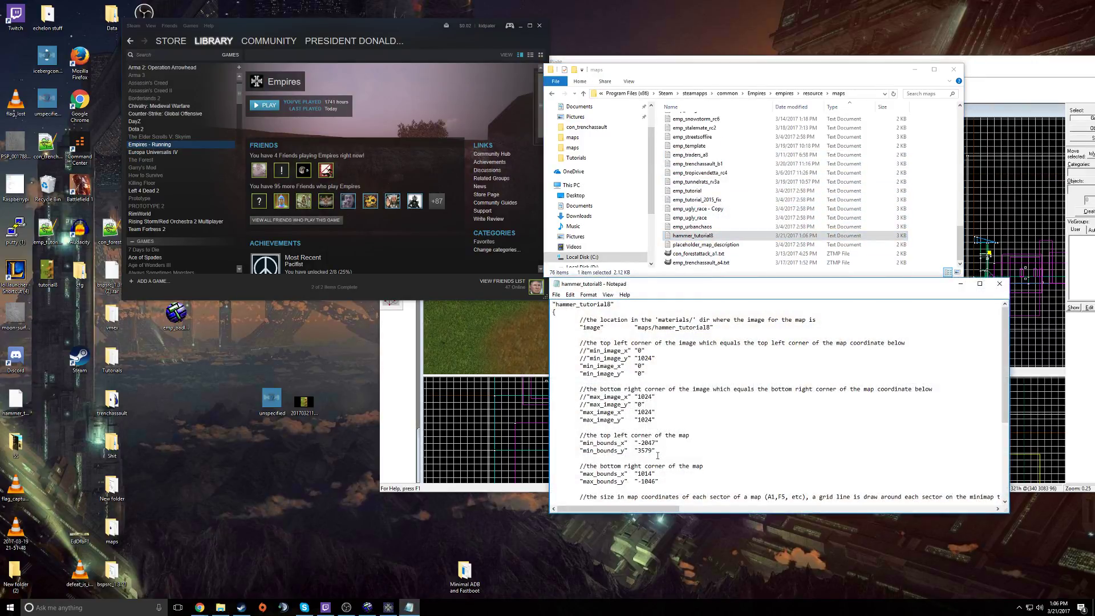
{"action": "left_click", "coordinate": [999, 283]}
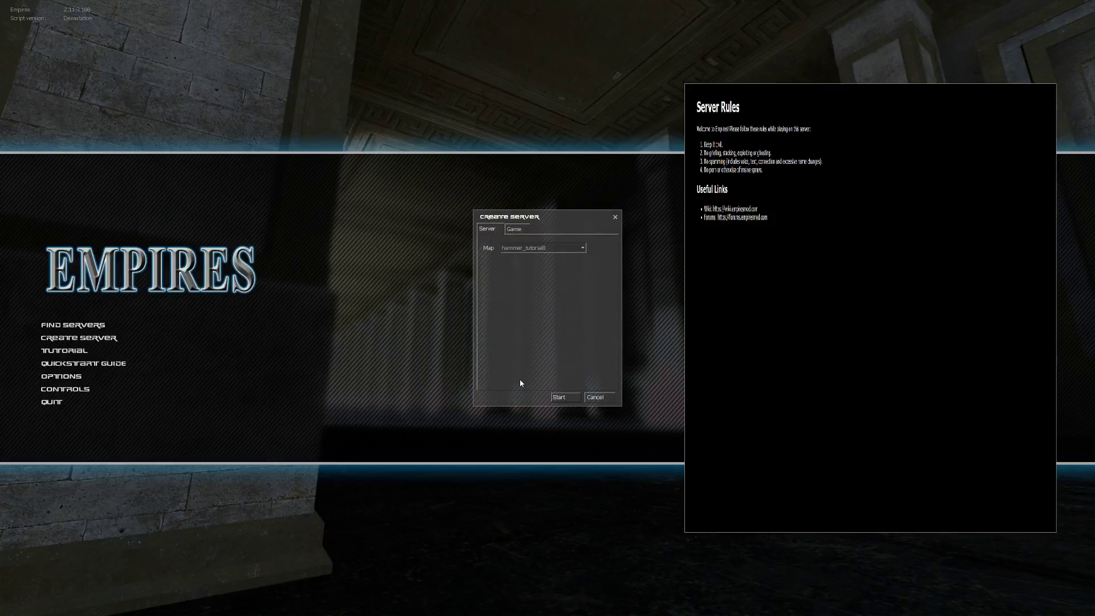
Step: Host a server on hammer_tutorial8, dismiss the message of the day and join as a spectator to check the minimap
{"action": "left_click", "coordinate": [564, 398]}
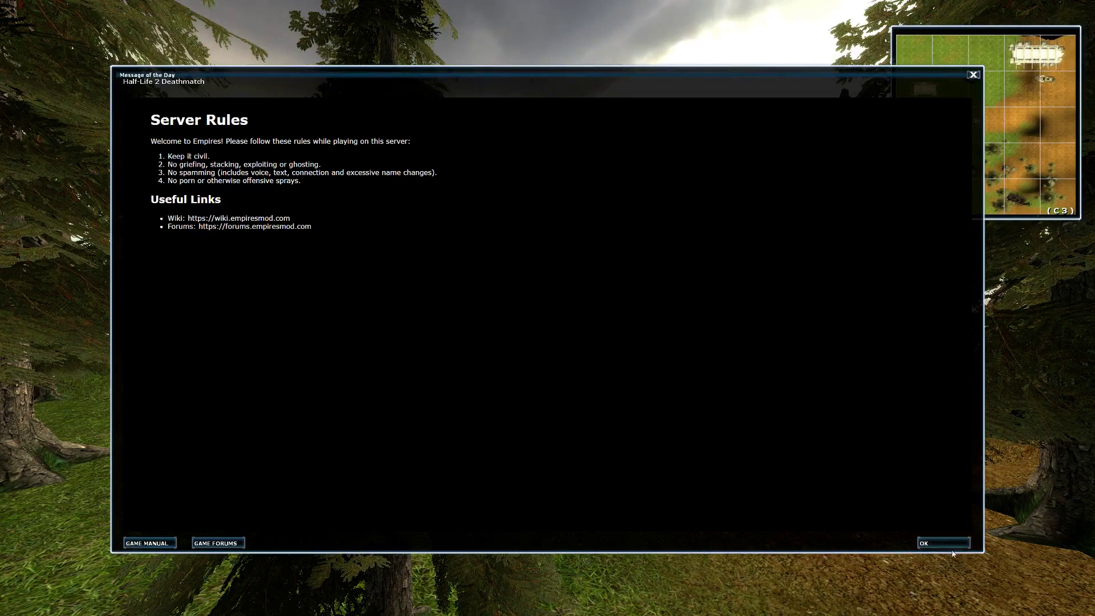
{"action": "left_click", "coordinate": [950, 546]}
{"action": "left_click", "coordinate": [600, 212]}
{"action": "key", "text": "w"}
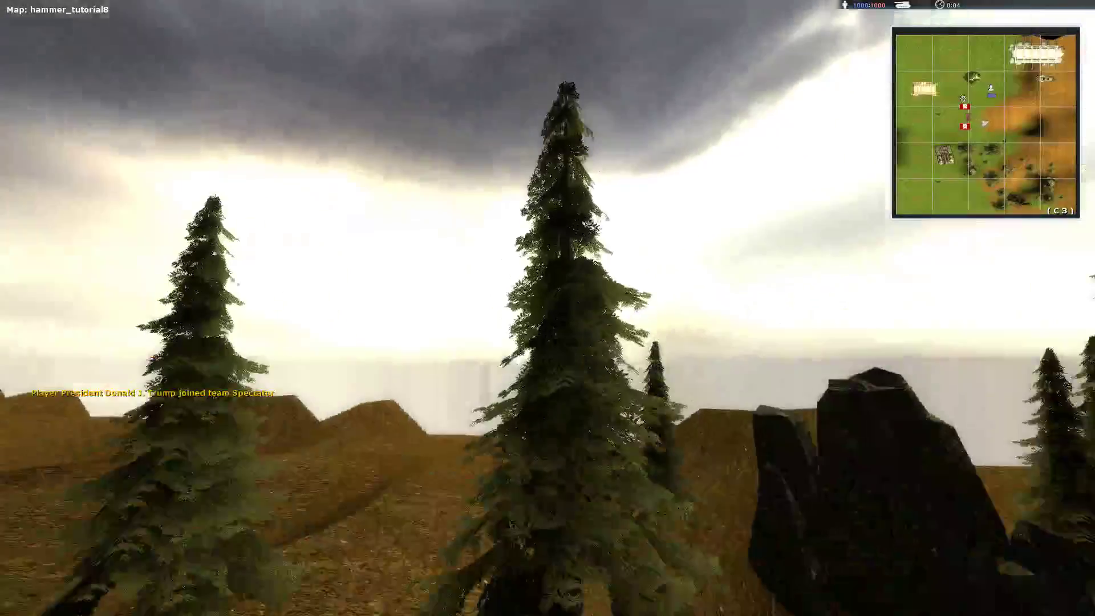
Step: Quit and relaunch Empires, host hammer_tutorial8 again and join as a spectator
{"action": "key", "text": "Escape"}
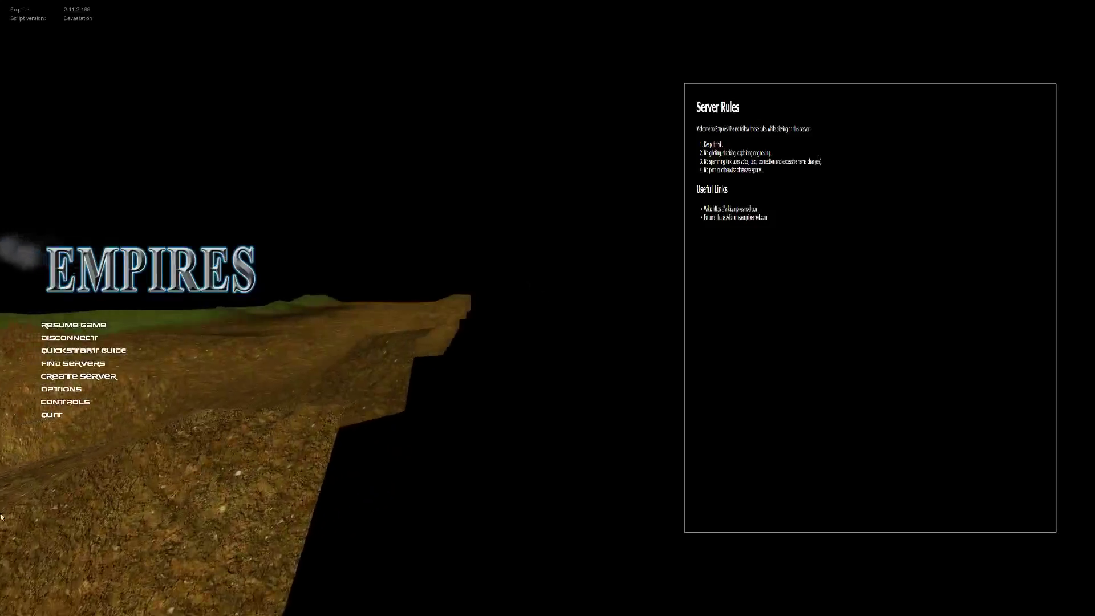
{"action": "left_click", "coordinate": [52, 415]}
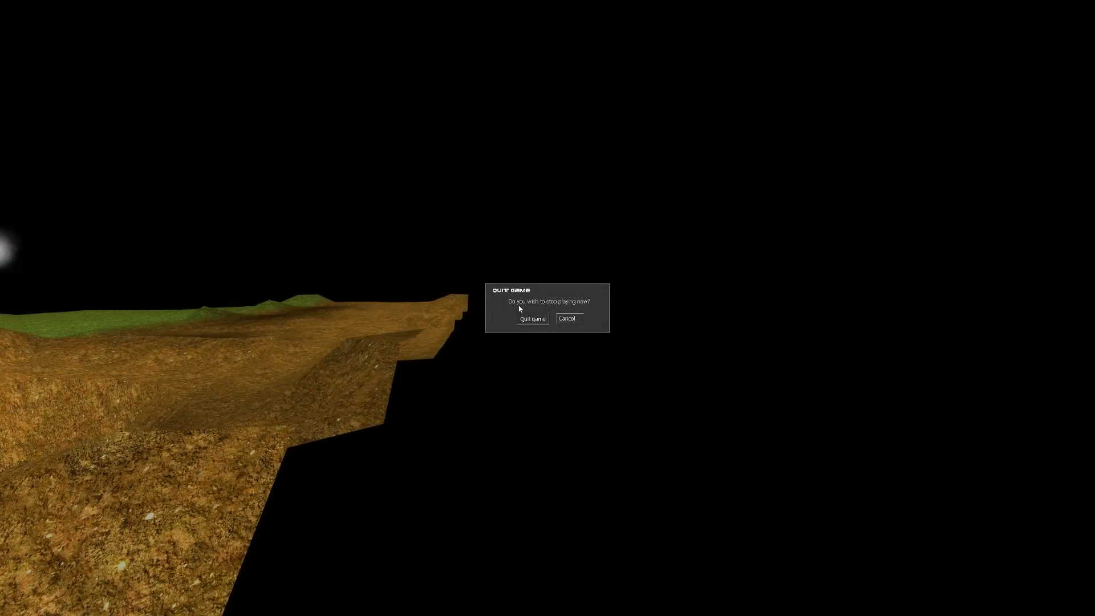
{"action": "left_click", "coordinate": [527, 318]}
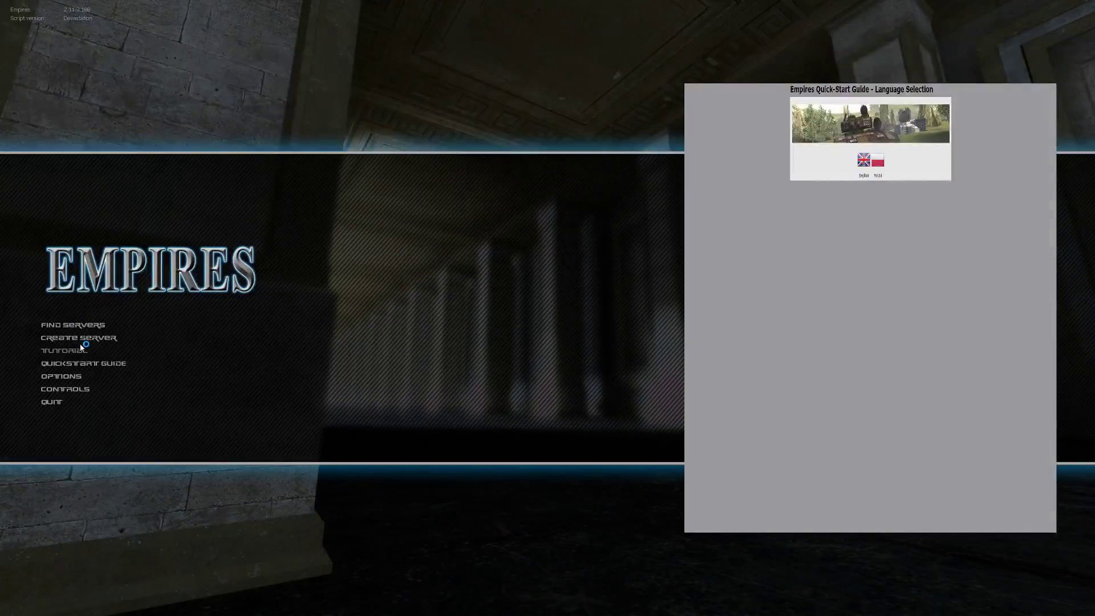
{"action": "left_click", "coordinate": [80, 337]}
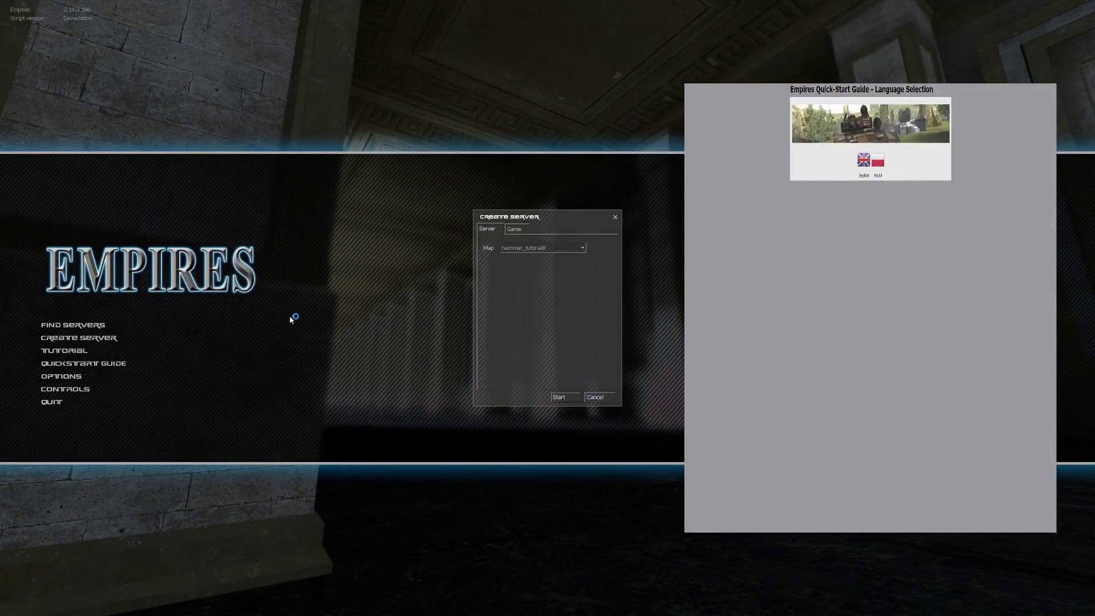
{"action": "left_click", "coordinate": [554, 398]}
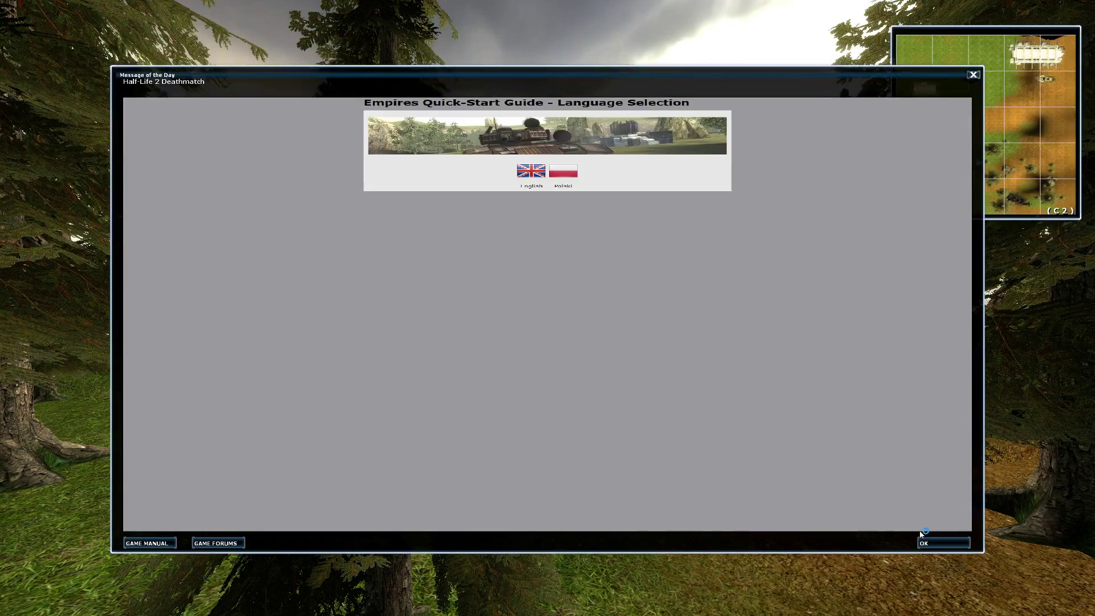
{"action": "left_click", "coordinate": [925, 540]}
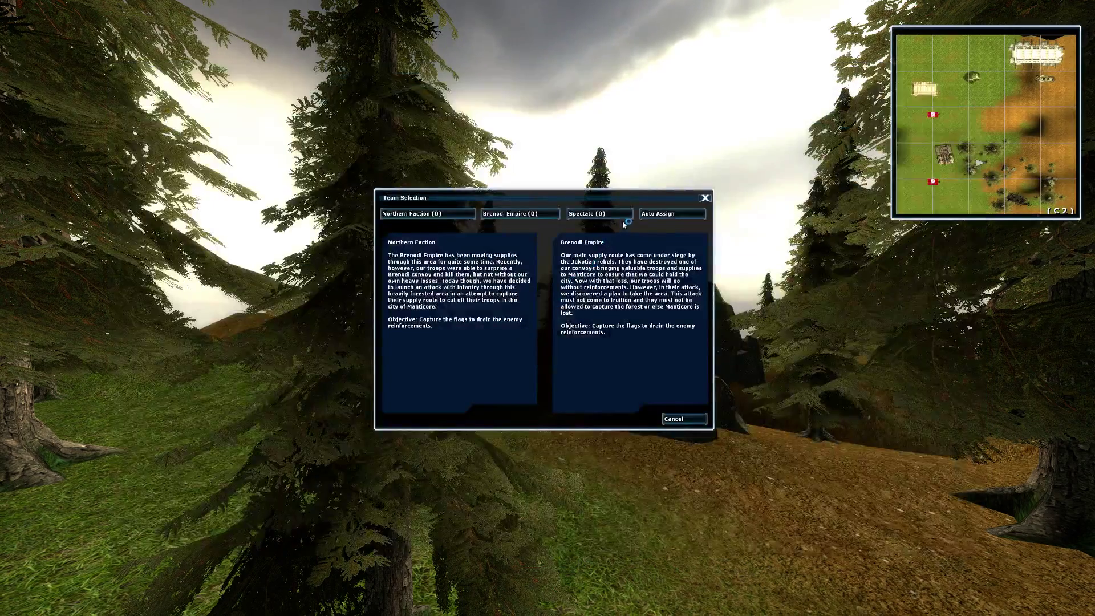
{"action": "left_click", "coordinate": [623, 214]}
Step: Fly the spectator camera along the dirt terrain's edge and through the forest, comparing its position with the minimap
{"action": "key", "text": "w"}
{"action": "key", "text": "w"}
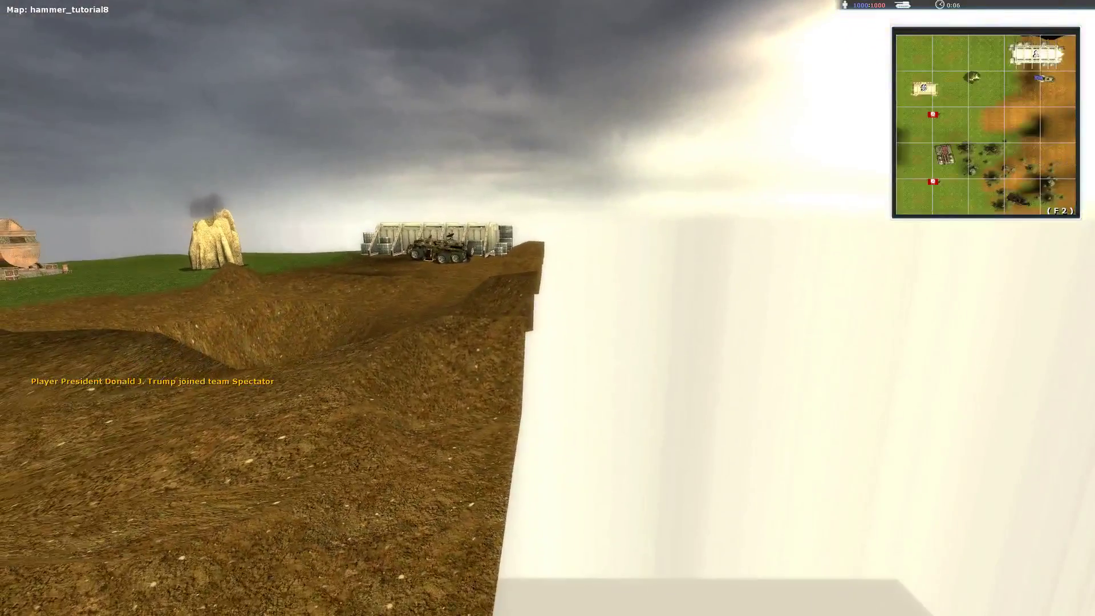
{"action": "key", "text": "a"}
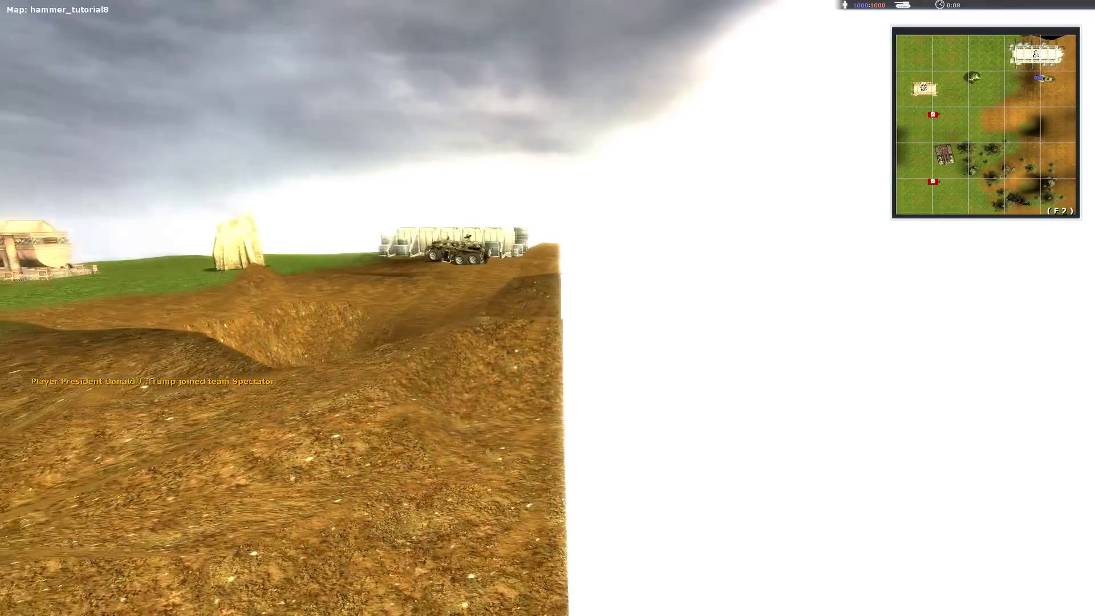
{"action": "key", "text": "w"}
{"action": "key", "text": "w"}
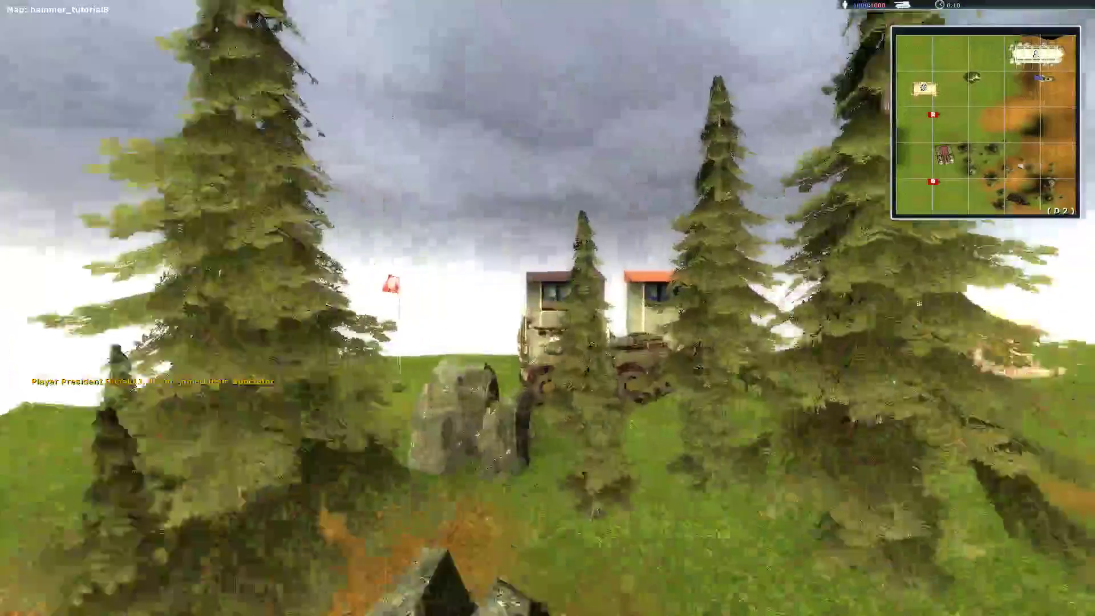
Step: Check the minimap alignment of the flags and the two tower houses by flying the spectator camera around them
{"action": "key", "text": "s"}
{"action": "key", "text": "w"}
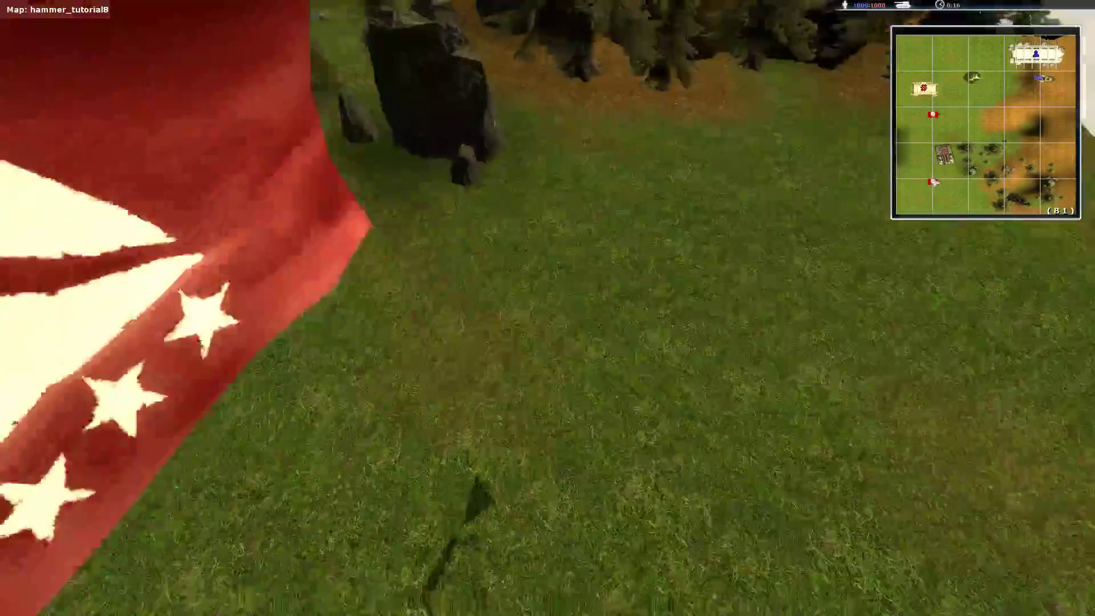
{"action": "key", "text": "s"}
{"action": "key", "text": "w"}
{"action": "key", "text": "a"}
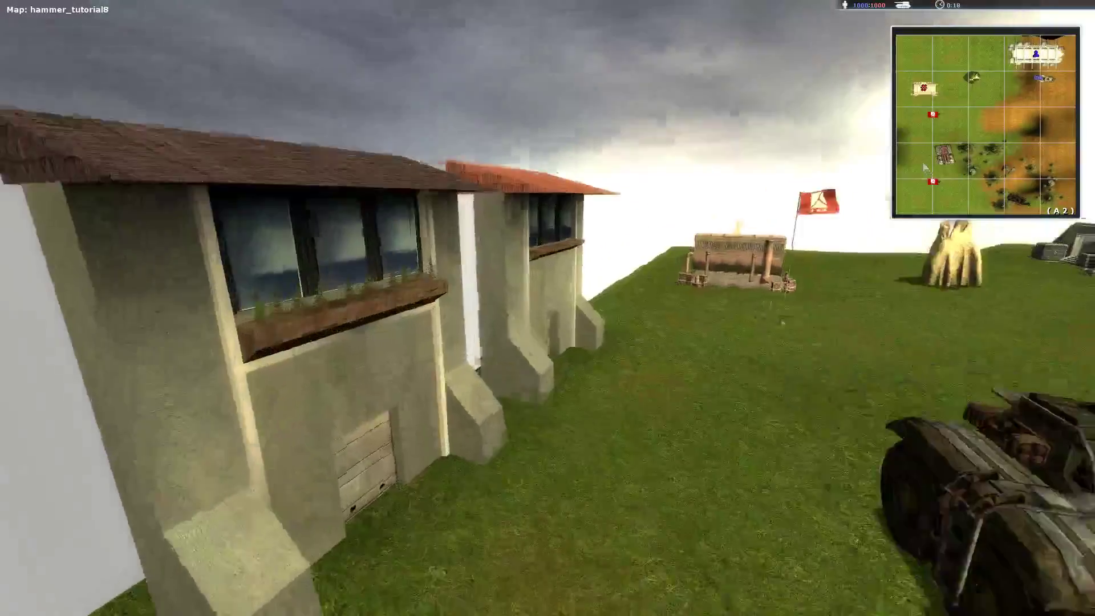
{"action": "key", "text": "w"}
{"action": "key", "text": "s"}
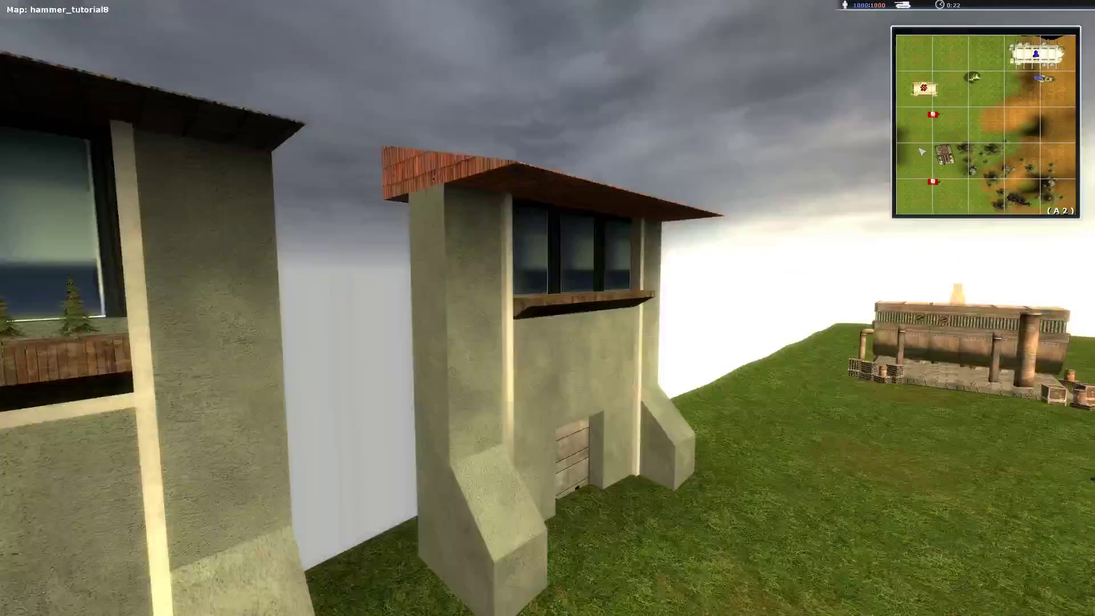
{"action": "key", "text": "s"}
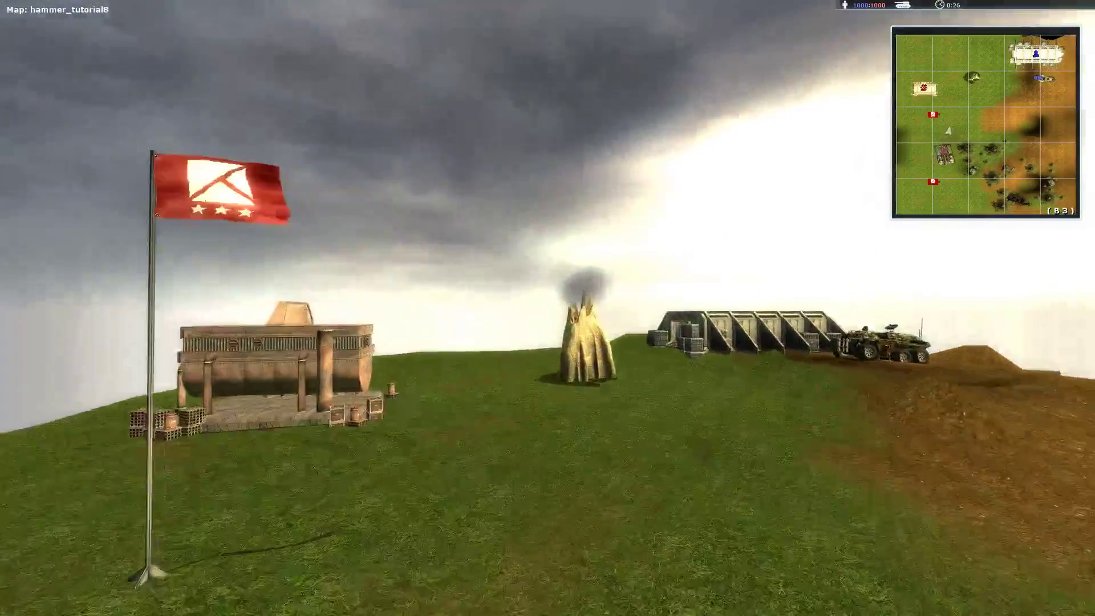
Step: Inspect both barracks and the surrounding terrain edges with the spectator camera to compare them with the minimap
{"action": "key", "text": "w"}
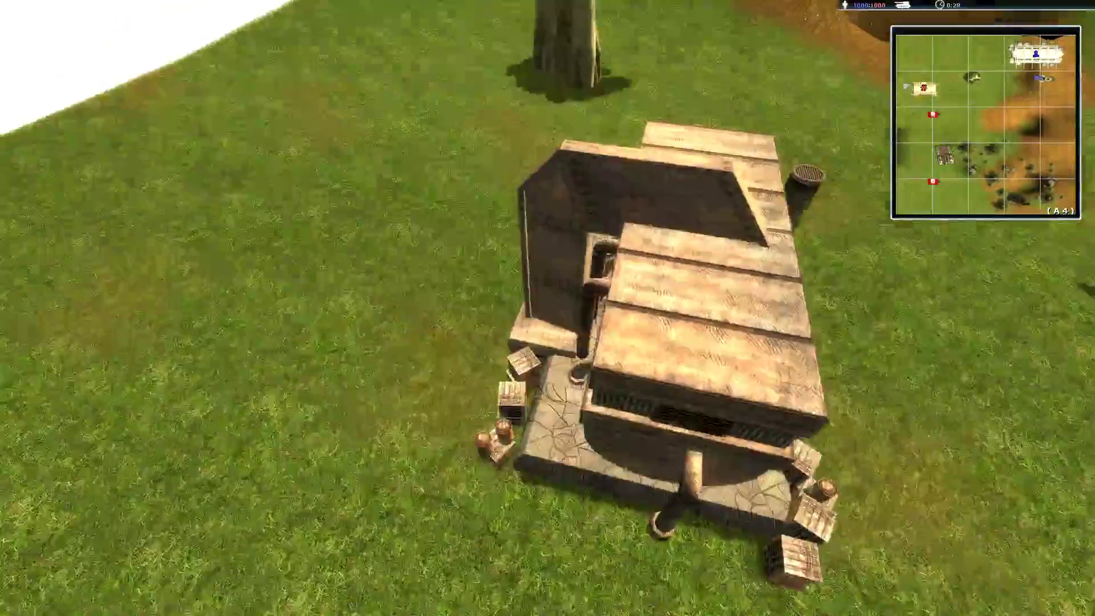
{"action": "key", "text": "a"}
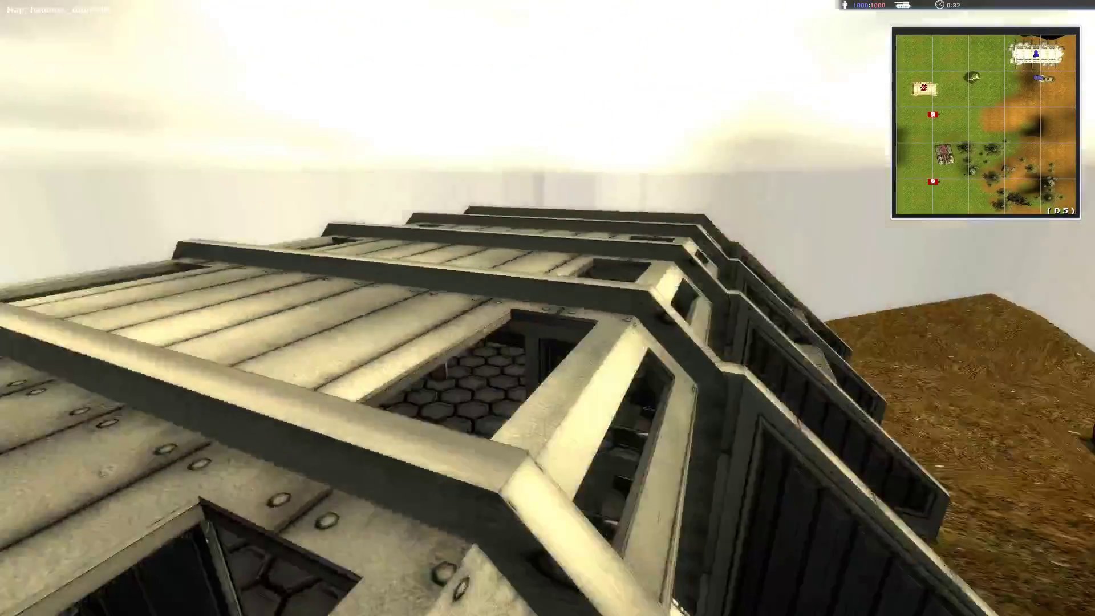
{"action": "key", "text": "d"}
{"action": "key", "text": "d"}
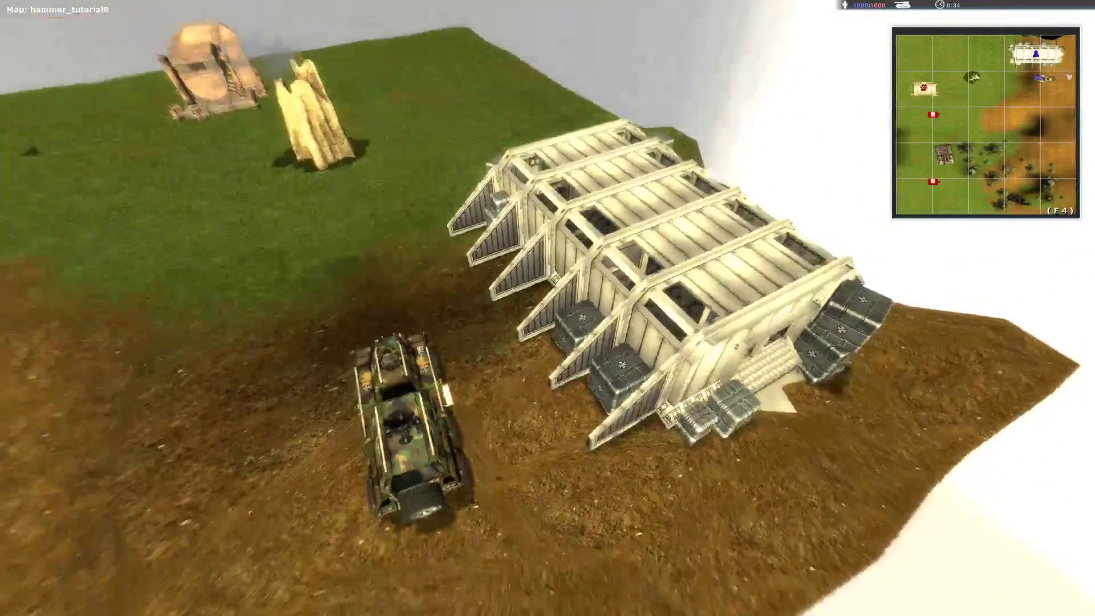
{"action": "key", "text": "a"}
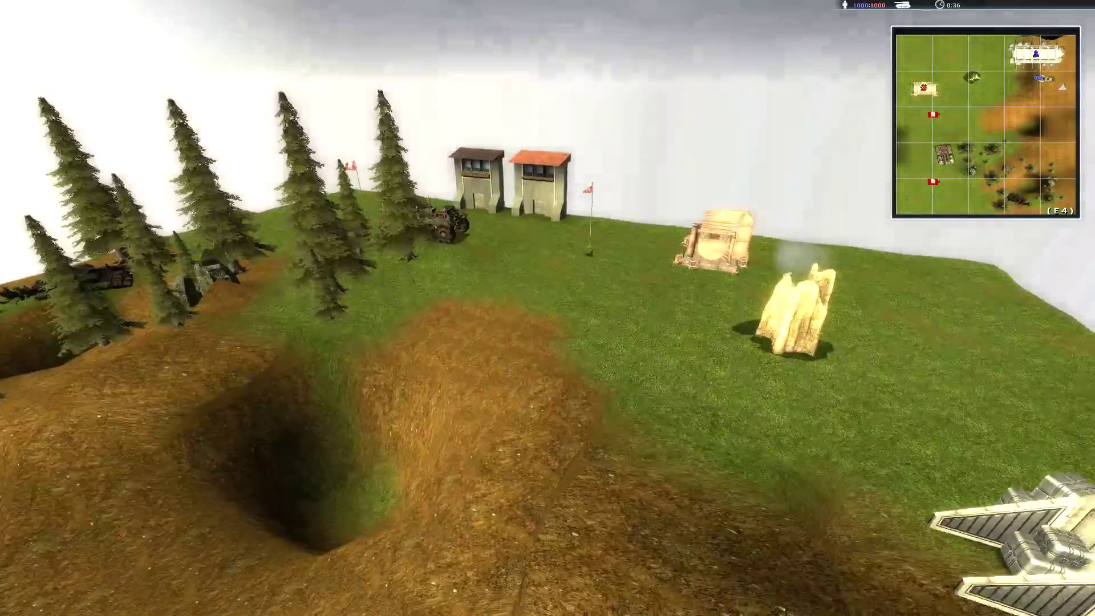
{"action": "key", "text": "d"}
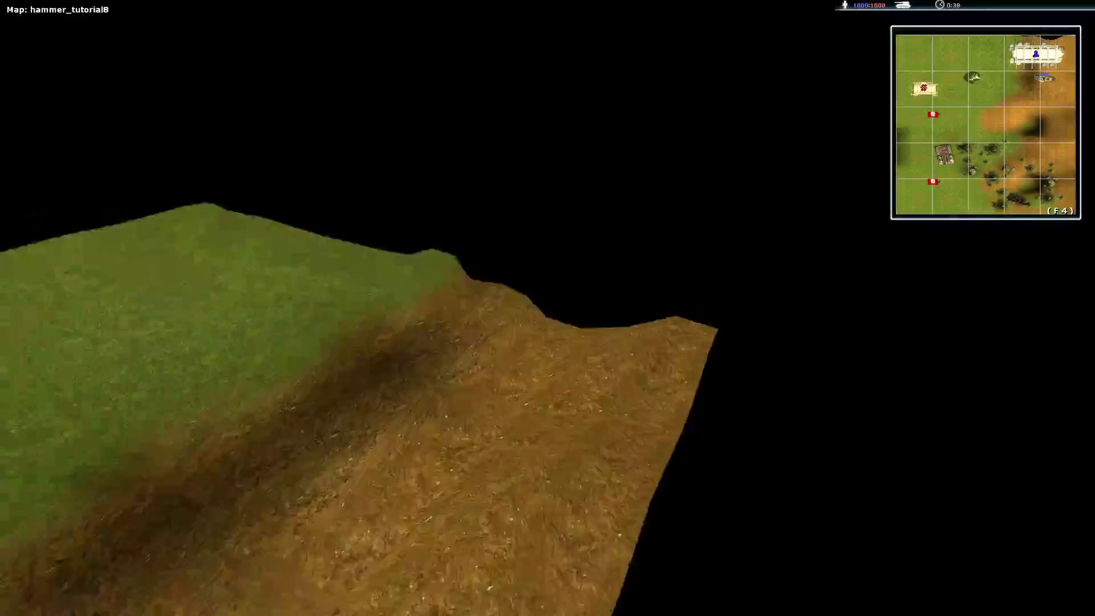
{"action": "key", "text": "F5"}
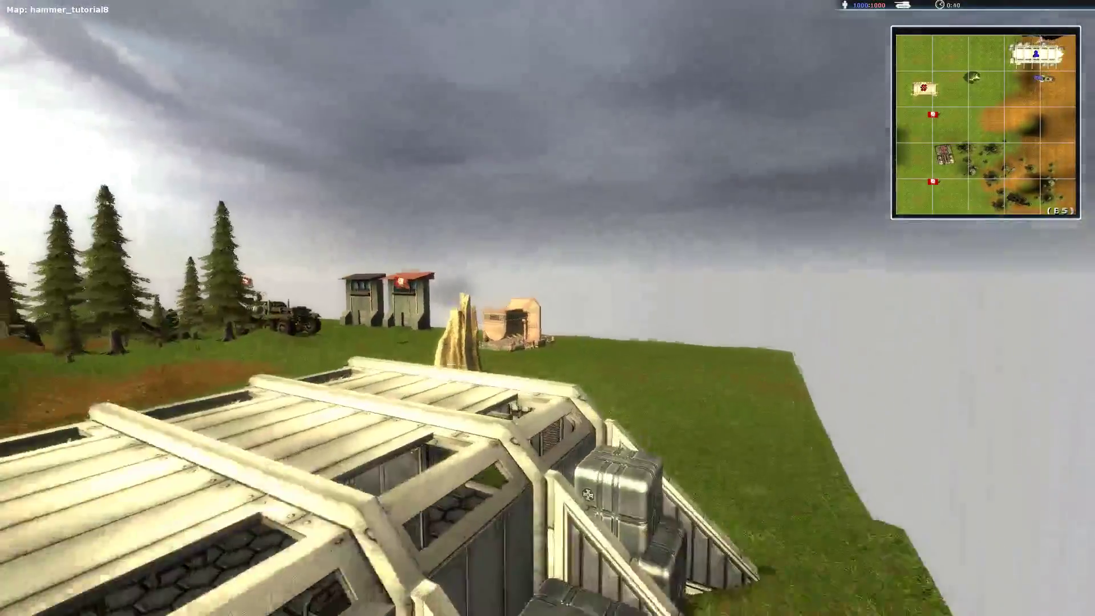
Step: Fly the spectator camera across the terrain to the red-roofed tower house at the map edge and inspect it up close
{"action": "key", "text": "a"}
{"action": "key", "text": "a"}
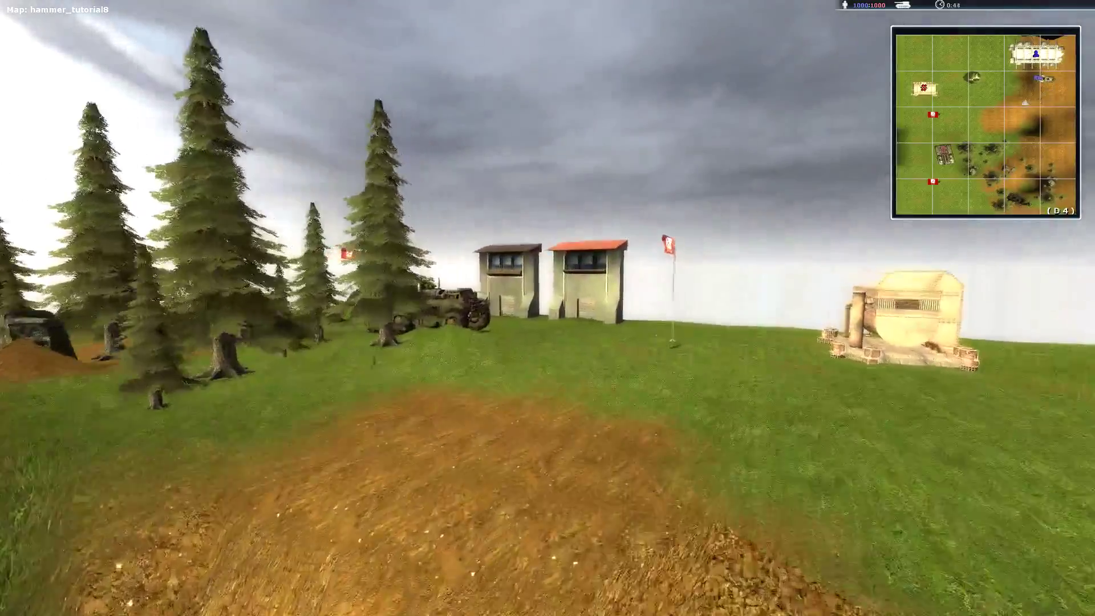
{"action": "key", "text": "w"}
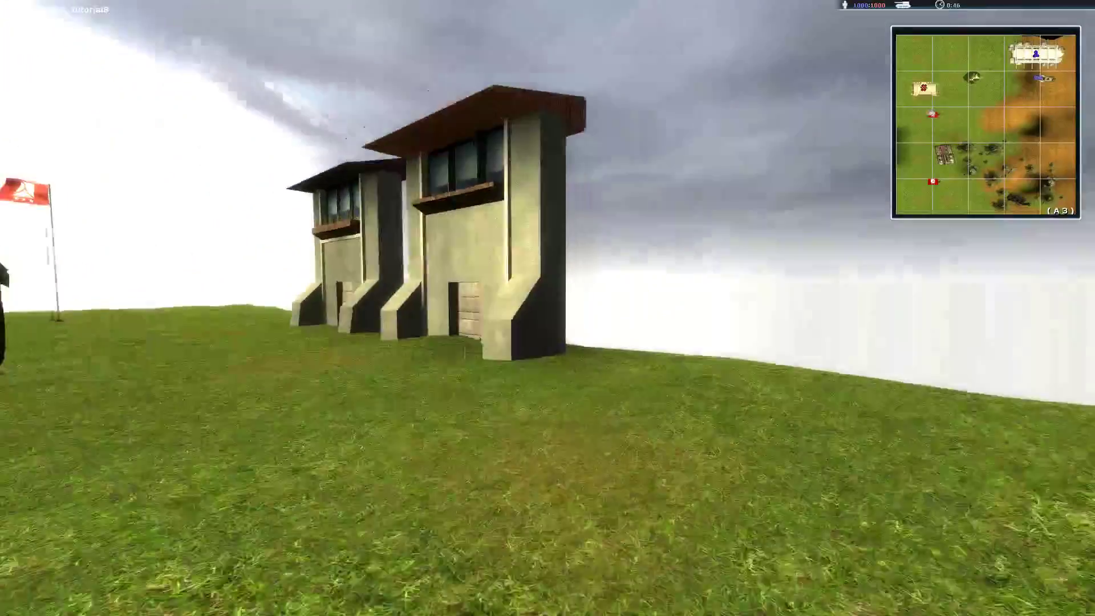
{"action": "key", "text": "w"}
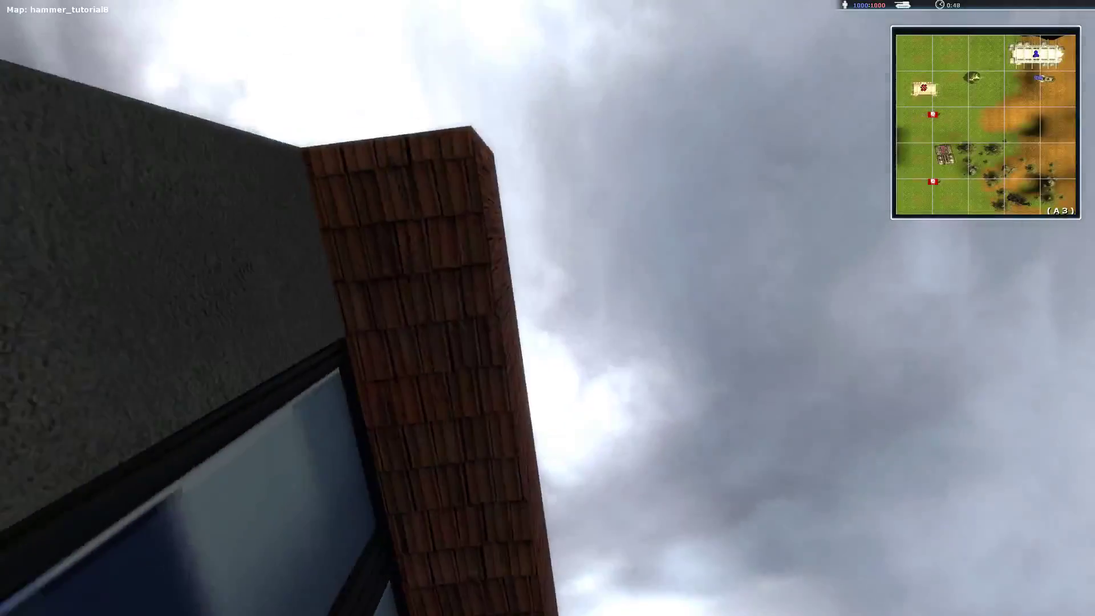
{"action": "key", "text": "s"}
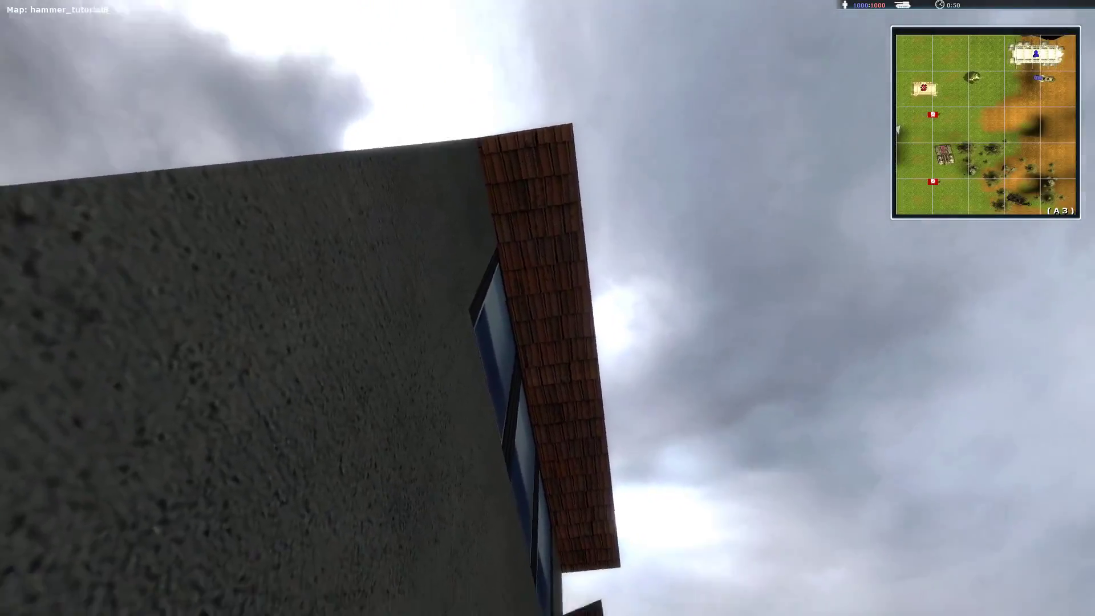
{"action": "key", "text": "s"}
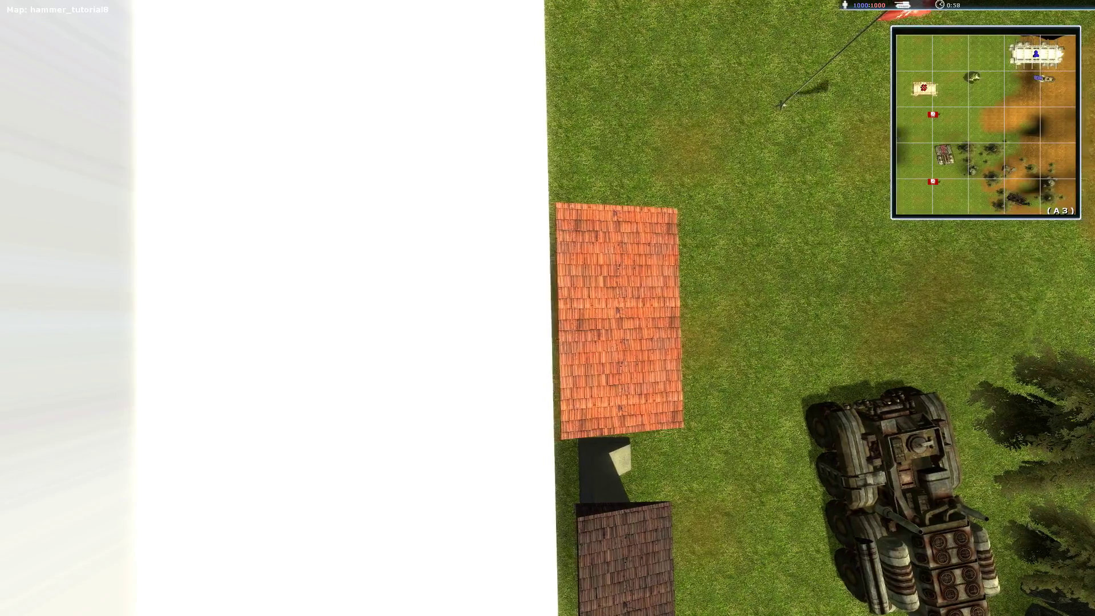
Step: Examine the tower house roofs and the adjacent terrain edge from above, comparing the camera position with the minimap
{"action": "key", "text": "a"}
{"action": "key", "text": "w"}
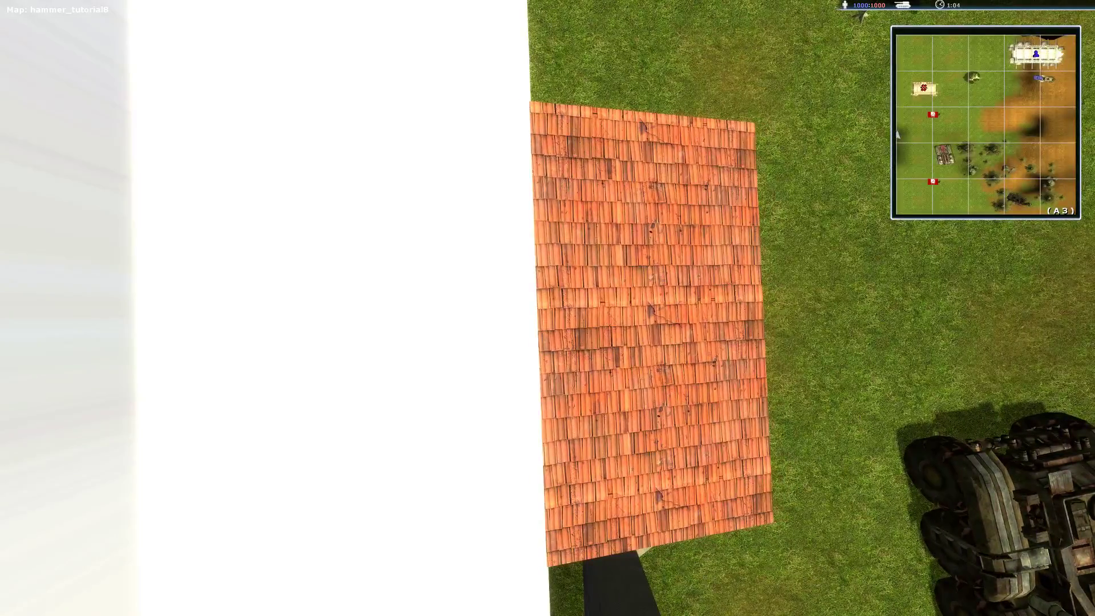
{"action": "key", "text": "s"}
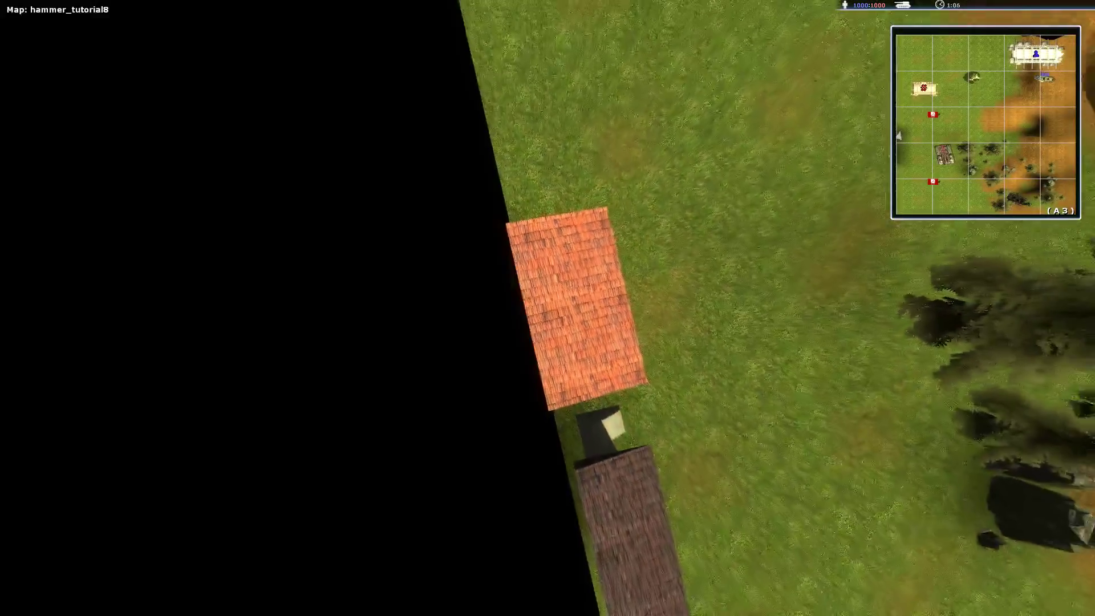
{"action": "key", "text": "w"}
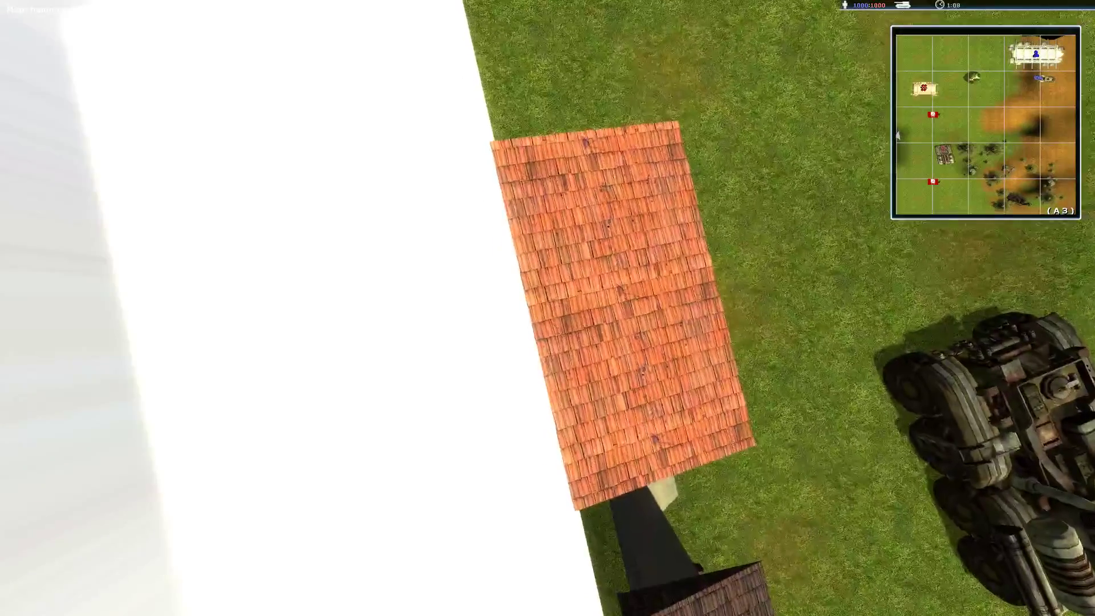
{"action": "key", "text": "s"}
{"action": "key", "text": "d"}
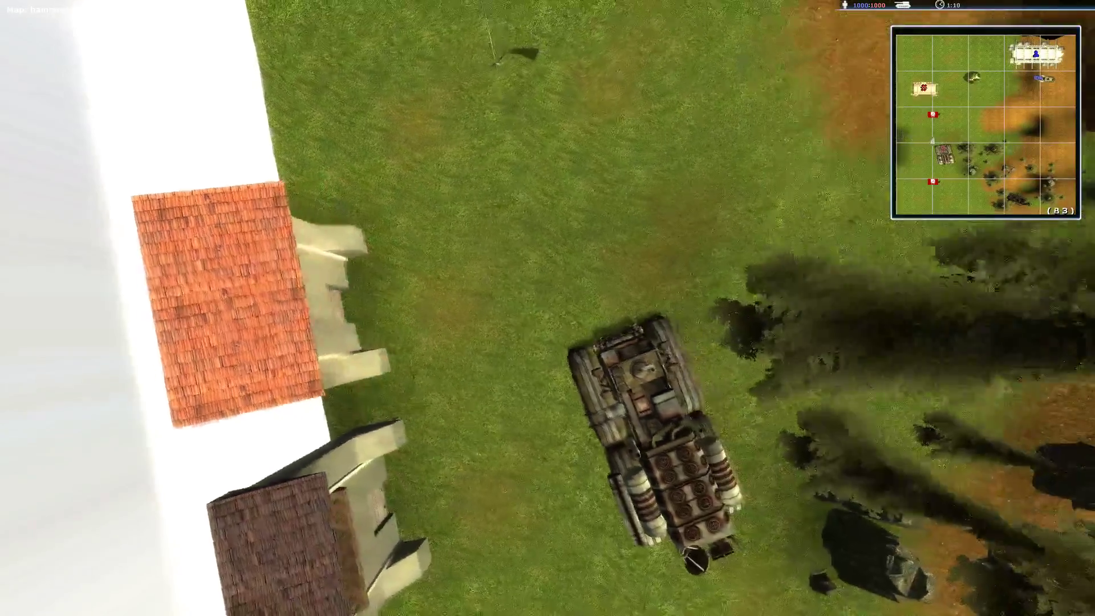
{"action": "key", "text": "w"}
{"action": "key", "text": "a"}
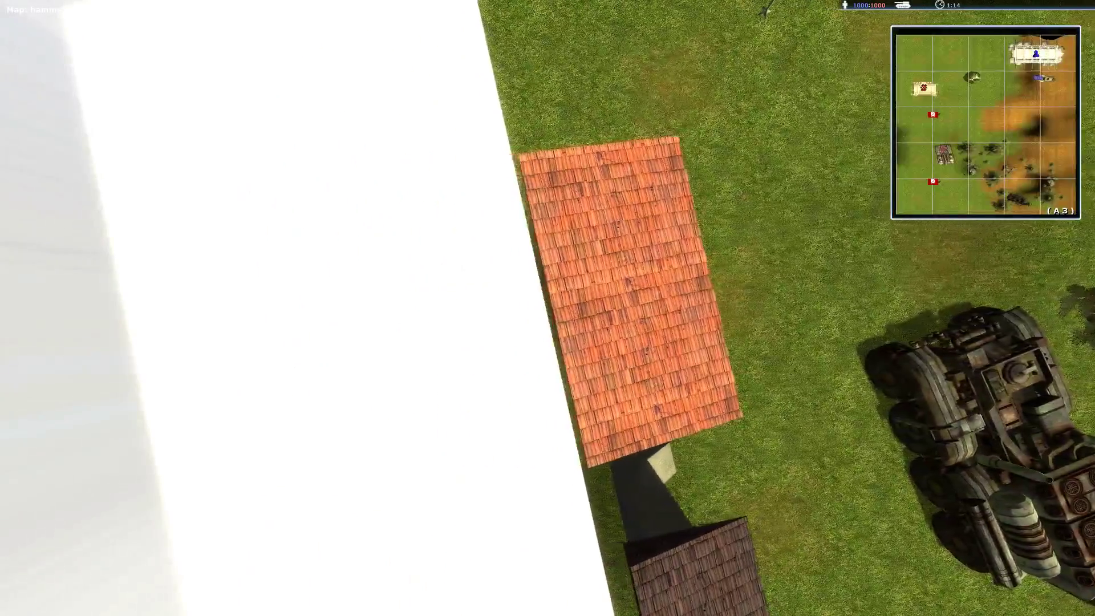
{"action": "key", "text": "d"}
{"action": "key", "text": "s"}
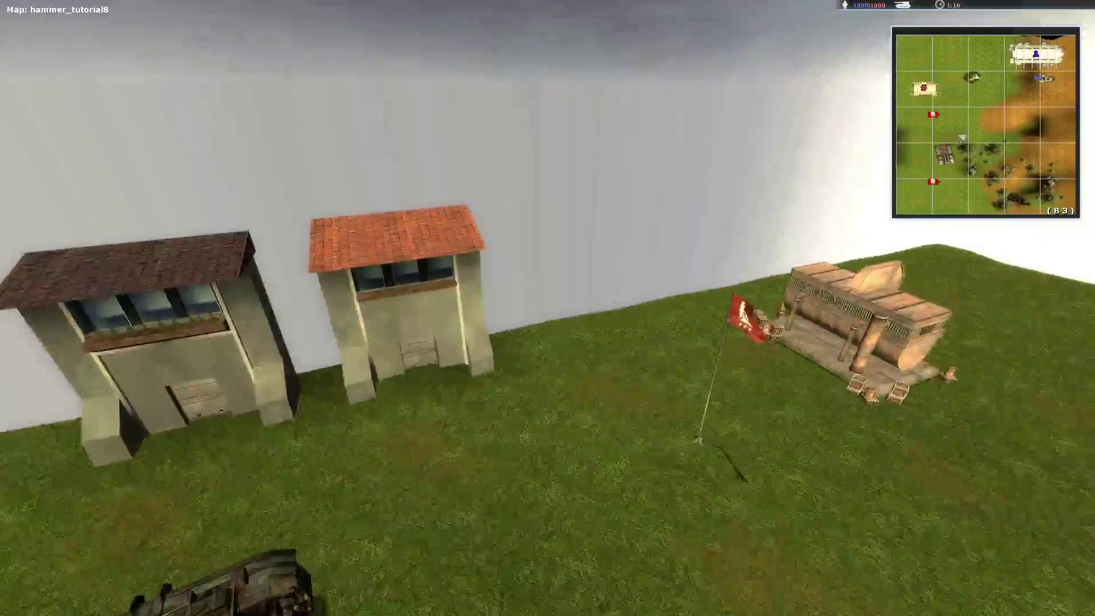
Step: Back the spectator camera away over the dirt area to survey the buildings and the resource node against the minimap
{"action": "key", "text": "s"}
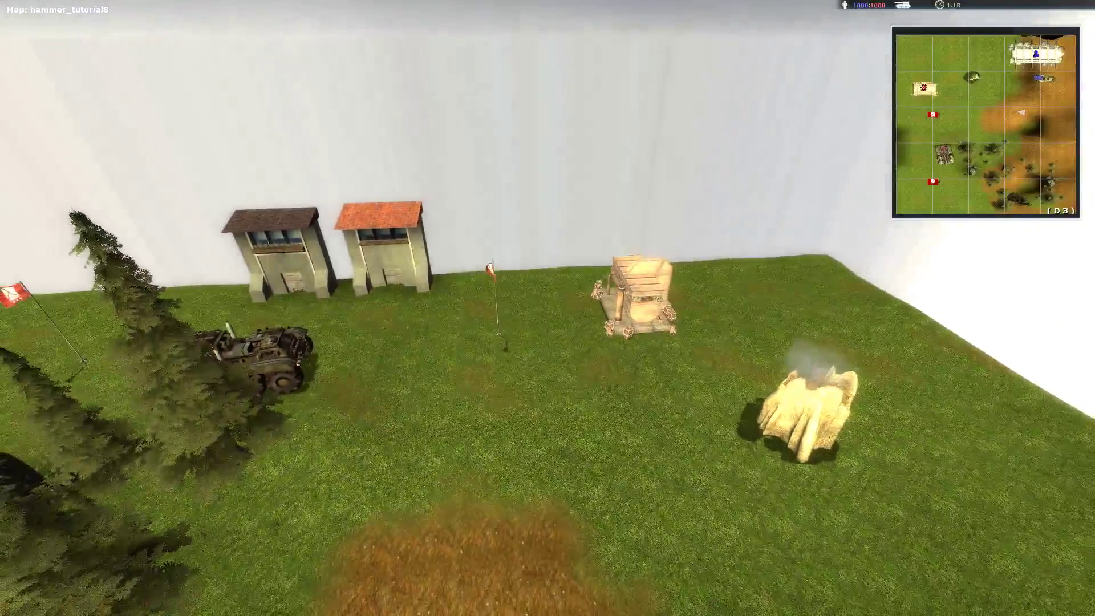
{"action": "key", "text": "a"}
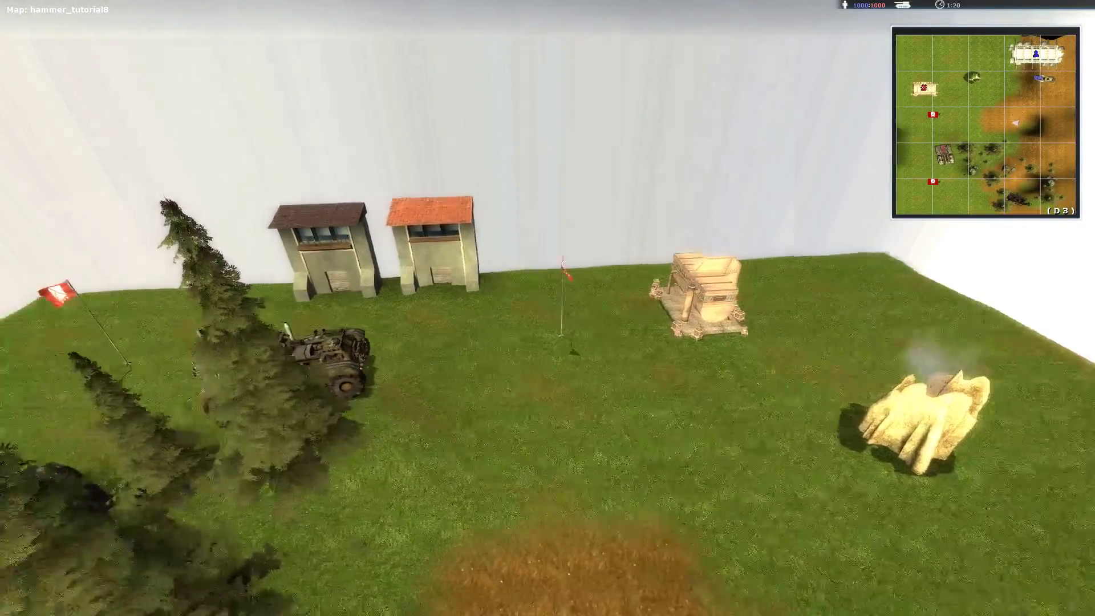
{"action": "key", "text": "w"}
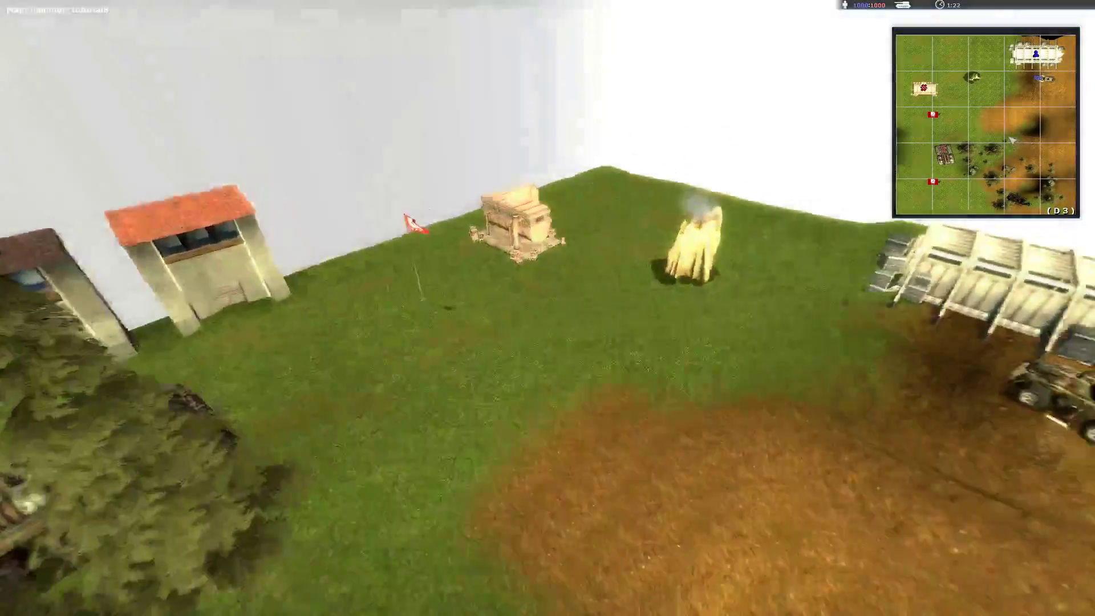
{"action": "key", "text": "s"}
{"action": "key", "text": "d"}
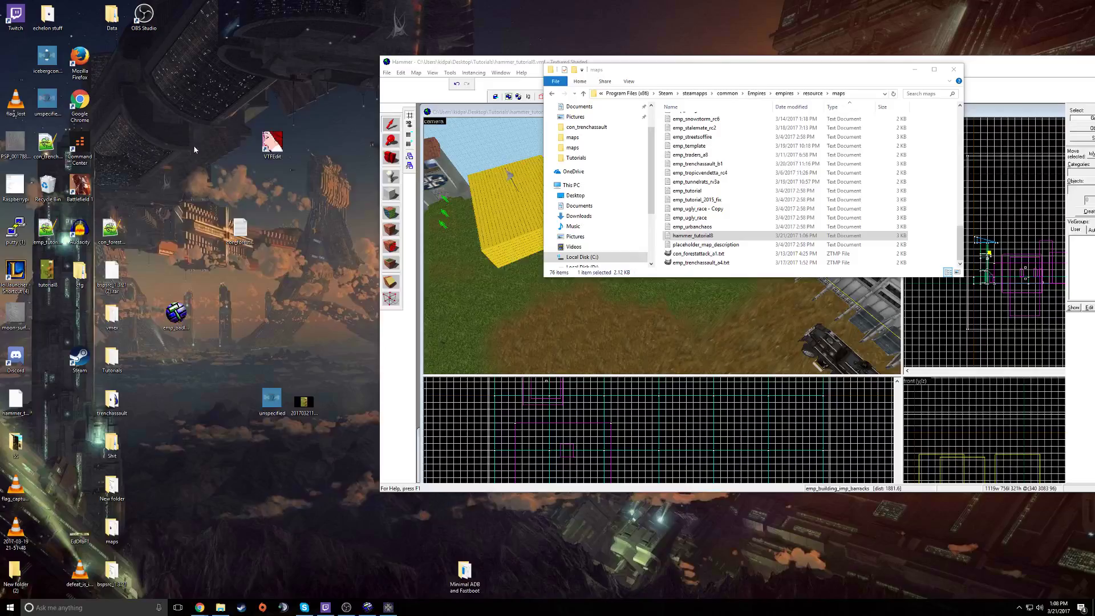
Step: Switch to File Explorer and browse from the con_trenchassault sound folder up to the main Steam folder
{"action": "left_click", "coordinate": [220, 608]}
{"action": "left_click", "coordinate": [220, 608]}
{"action": "left_click", "coordinate": [220, 608]}
{"action": "left_click", "coordinate": [596, 128]}
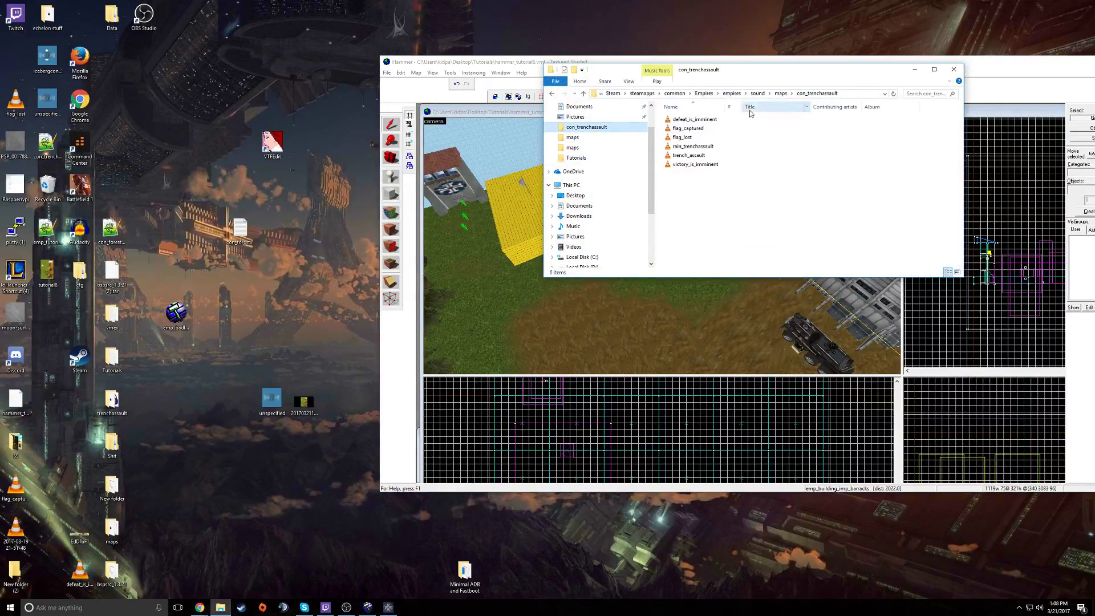
{"action": "left_click", "coordinate": [642, 93]}
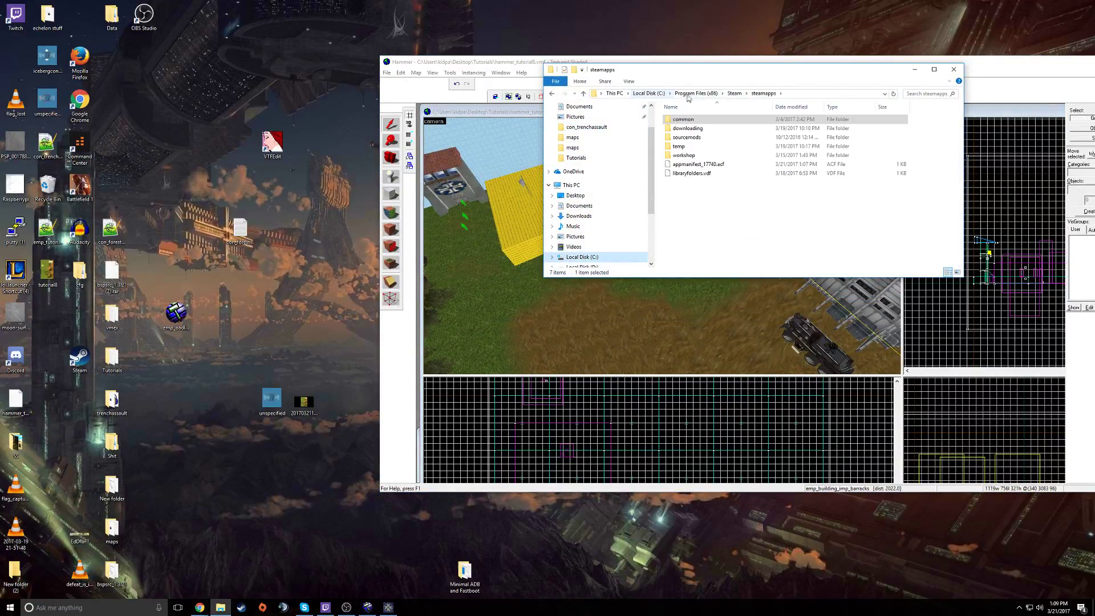
{"action": "left_click", "coordinate": [734, 94]}
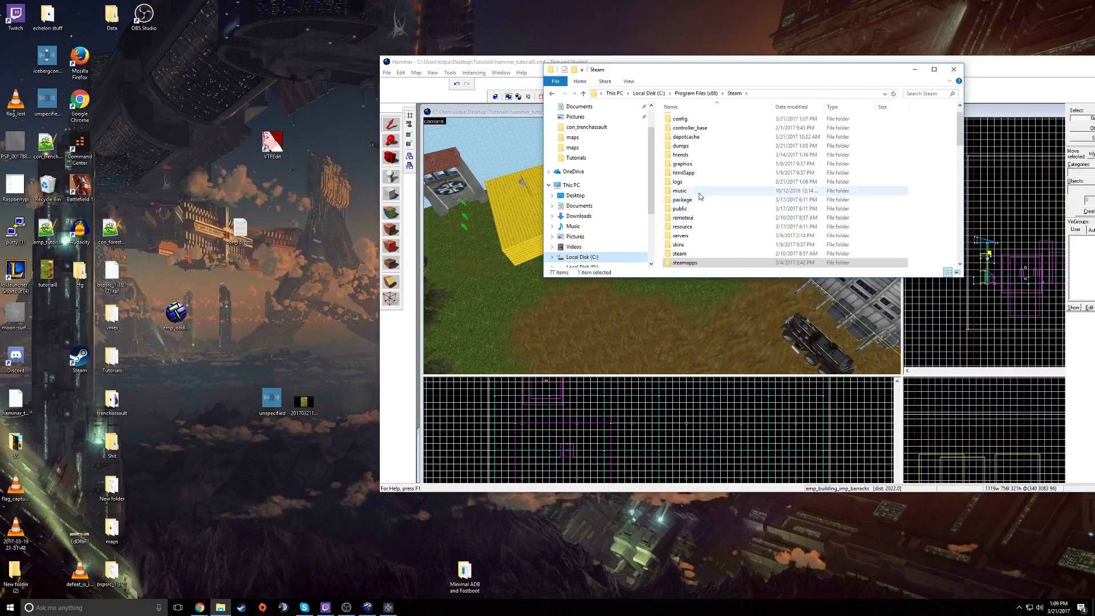
{"action": "scroll", "coordinate": [707, 203], "scroll_direction": "down", "scroll_amount": 2}
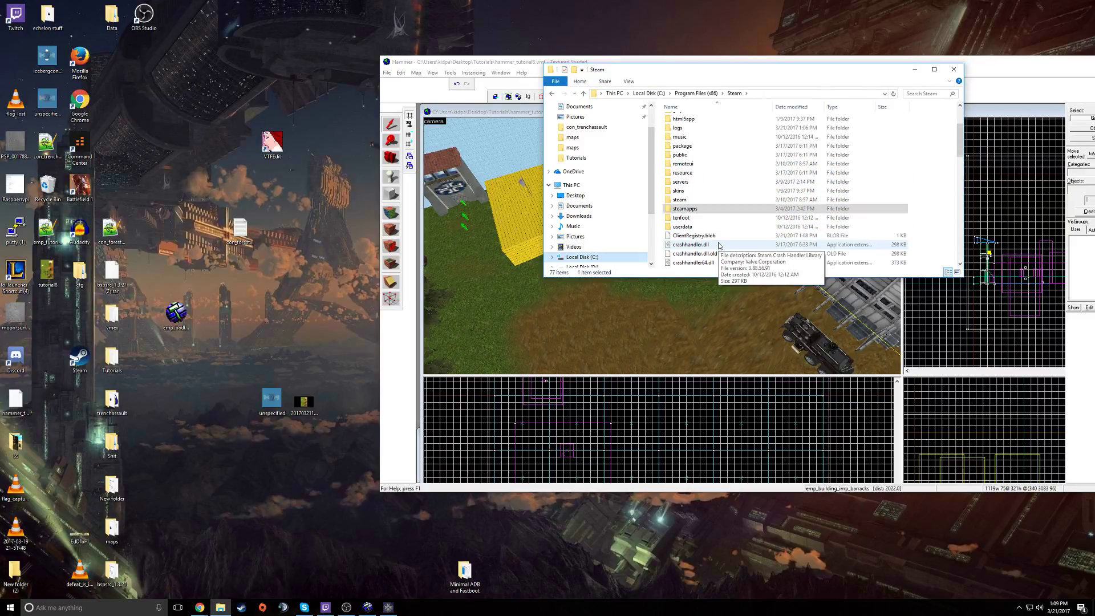
{"action": "double_click", "coordinate": [710, 203]}
{"action": "key", "text": "alt+Left"}
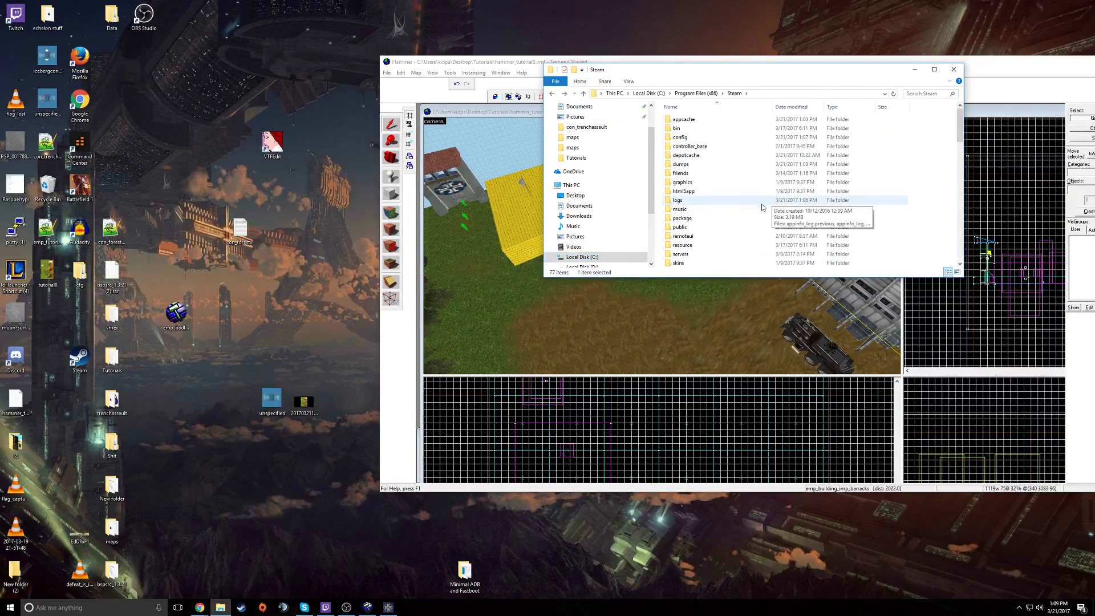
{"action": "left_click", "coordinate": [241, 607]}
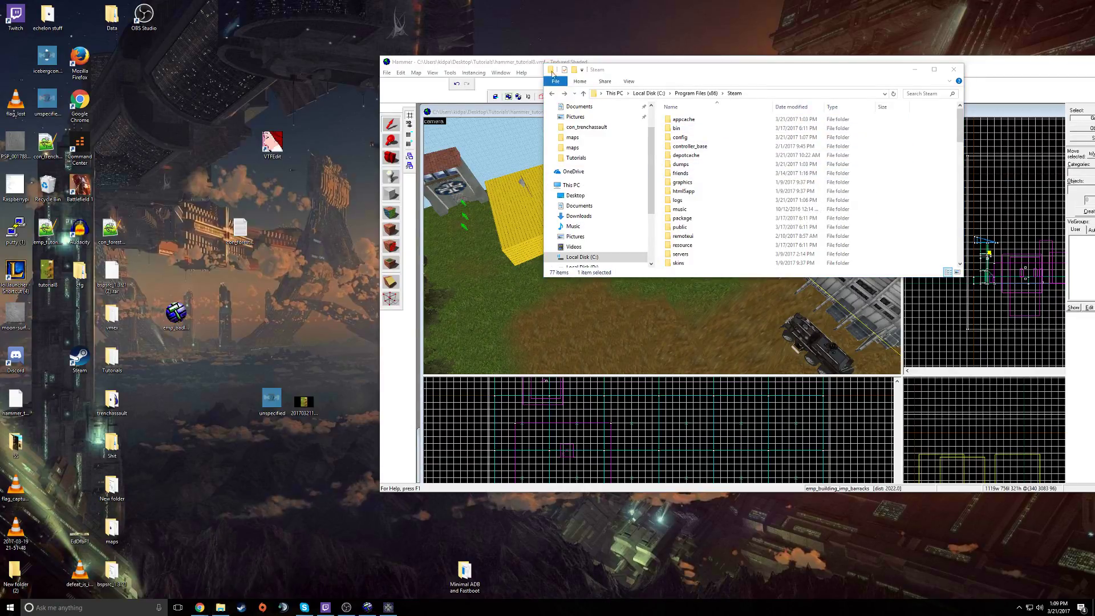
{"action": "left_click_drag", "start_coordinate": [510, 62], "coordinate": [657, 324]}
{"action": "double_click", "coordinate": [303, 402]}
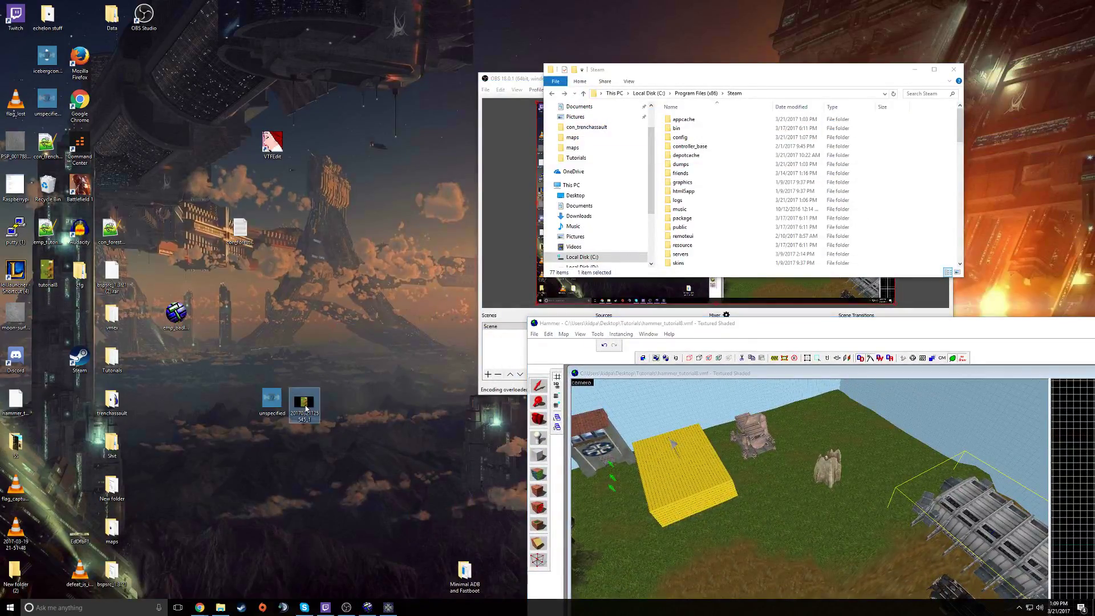
{"action": "left_click", "coordinate": [509, 213]}
{"action": "right_click", "coordinate": [305, 401]}
{"action": "mouse_move", "coordinate": [348, 284]}
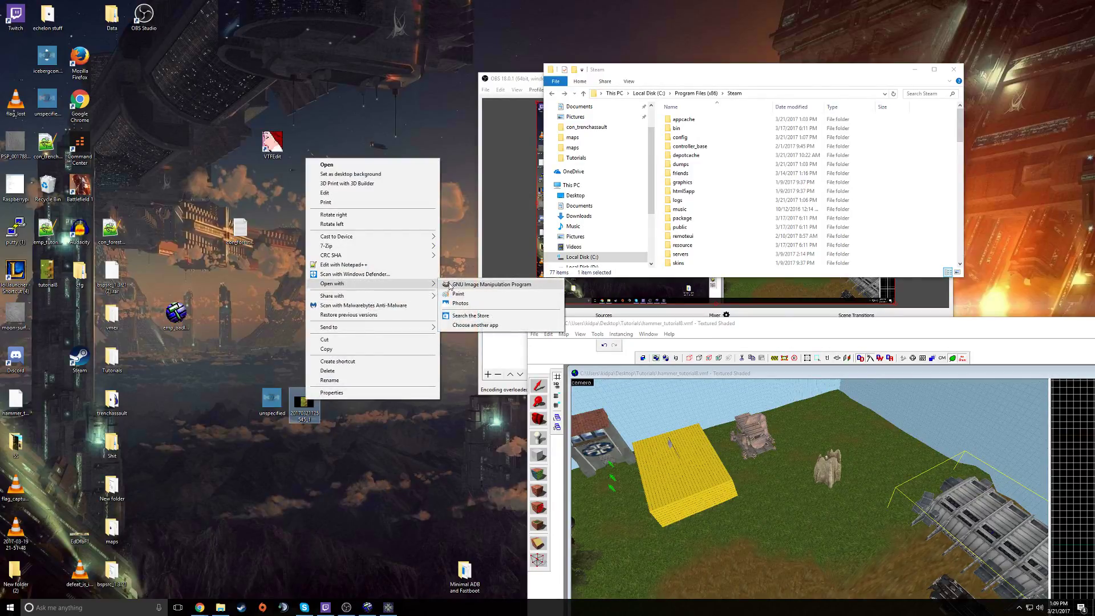
{"action": "left_click", "coordinate": [453, 285]}
{"action": "left_click", "coordinate": [1083, 4]}
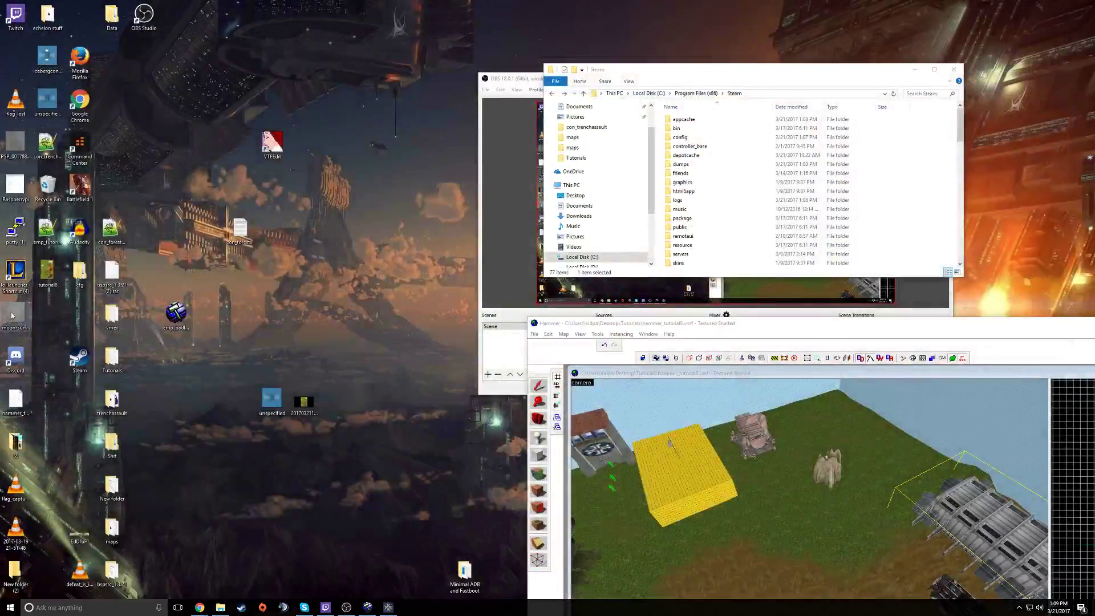
Step: Open the tutorial8 image in Paint and mark the resource node with a yellow dot and a handwritten x3 label
{"action": "right_click", "coordinate": [44, 276]}
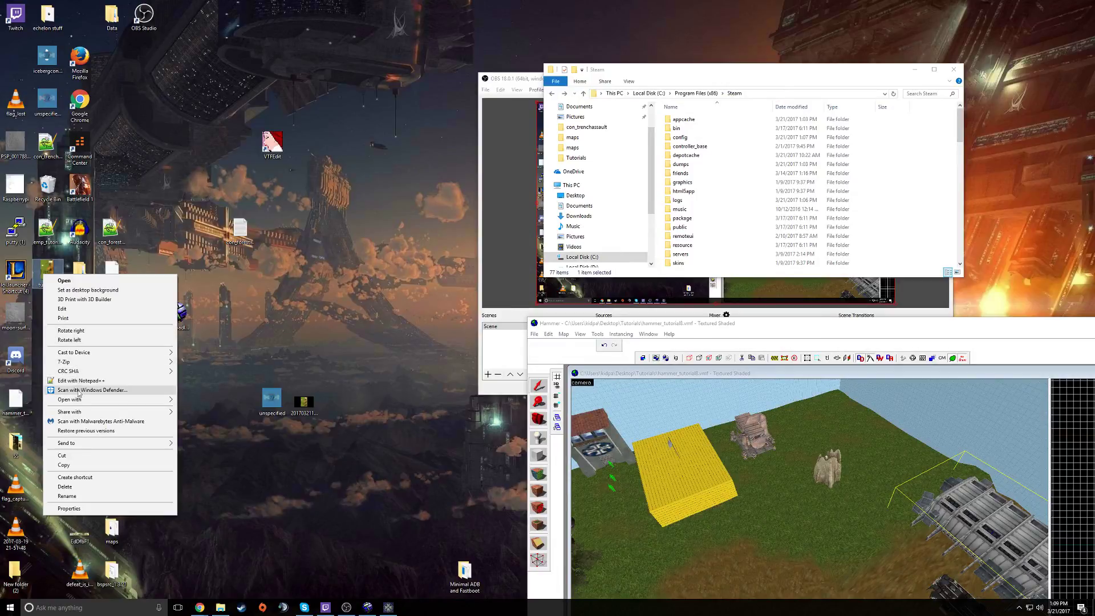
{"action": "mouse_move", "coordinate": [82, 401]}
{"action": "left_click", "coordinate": [228, 402]}
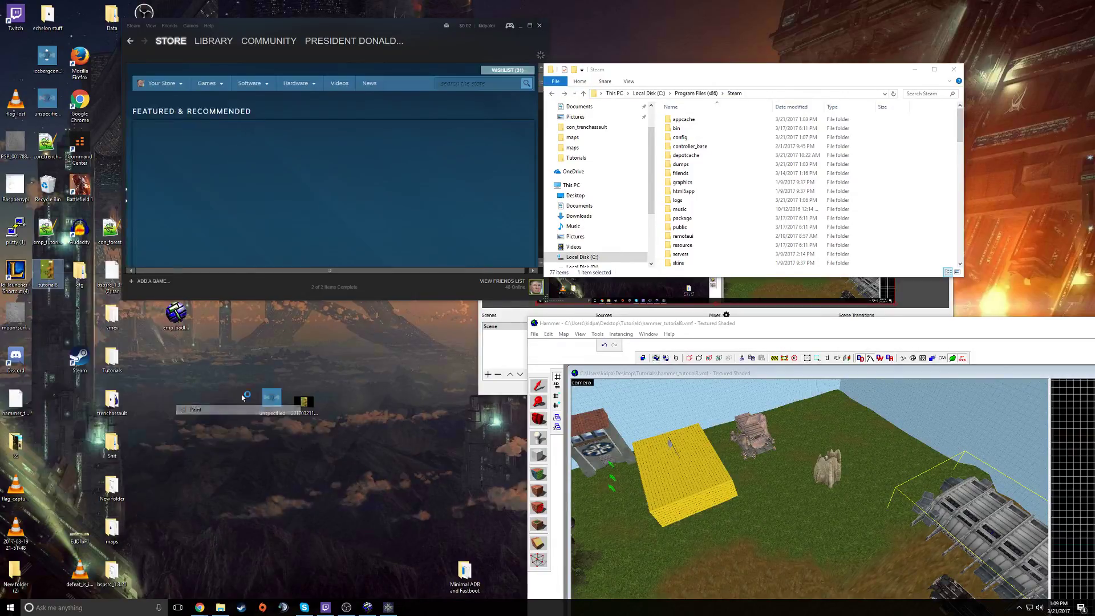
{"action": "left_click", "coordinate": [374, 26]}
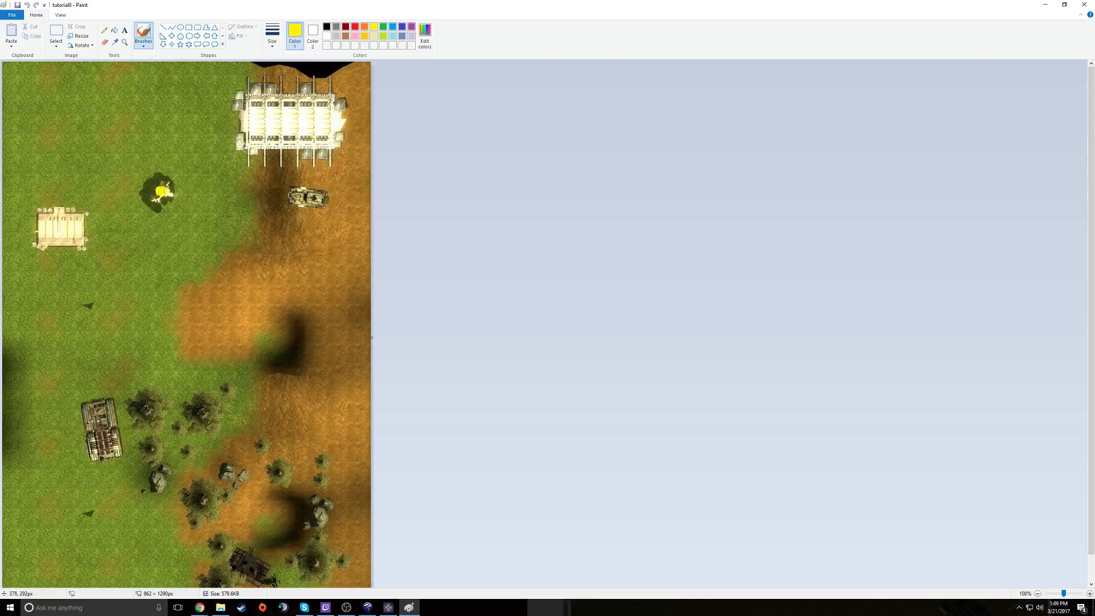
{"action": "mouse_move", "coordinate": [187, 176]}
{"action": "left_mouse_down"}
{"action": "mouse_move", "coordinate": [176, 195]}
{"action": "mouse_move", "coordinate": [206, 195]}
{"action": "mouse_move", "coordinate": [202, 183]}
{"action": "mouse_move", "coordinate": [190, 191]}
{"action": "left_mouse_up"}
Step: Outline the dark pit in the dirt area in blue, fill the outline with brush strokes, and save the annotated minimap image
{"action": "left_click", "coordinate": [393, 26]}
{"action": "mouse_move", "coordinate": [260, 343]}
{"action": "left_mouse_down"}
{"action": "mouse_move", "coordinate": [274, 364]}
{"action": "mouse_move", "coordinate": [296, 347]}
{"action": "mouse_move", "coordinate": [291, 325]}
{"action": "mouse_move", "coordinate": [269, 338]}
{"action": "left_mouse_up"}
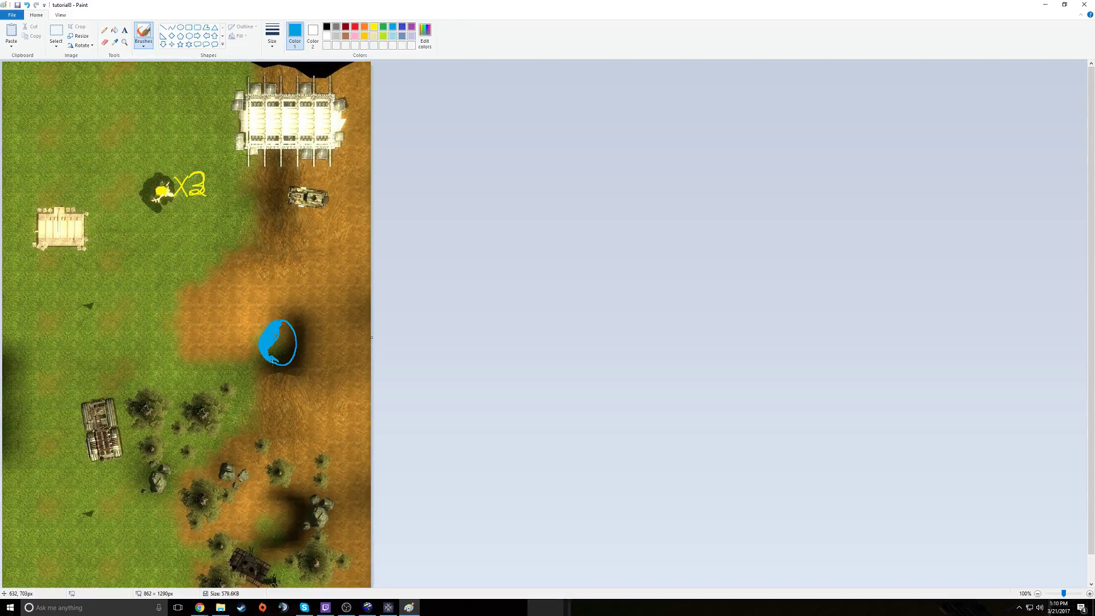
{"action": "mouse_move", "coordinate": [278, 363]}
{"action": "left_mouse_down"}
{"action": "mouse_move", "coordinate": [291, 359]}
{"action": "mouse_move", "coordinate": [286, 327]}
{"action": "mouse_move", "coordinate": [295, 346]}
{"action": "mouse_move", "coordinate": [276, 345]}
{"action": "left_mouse_up"}
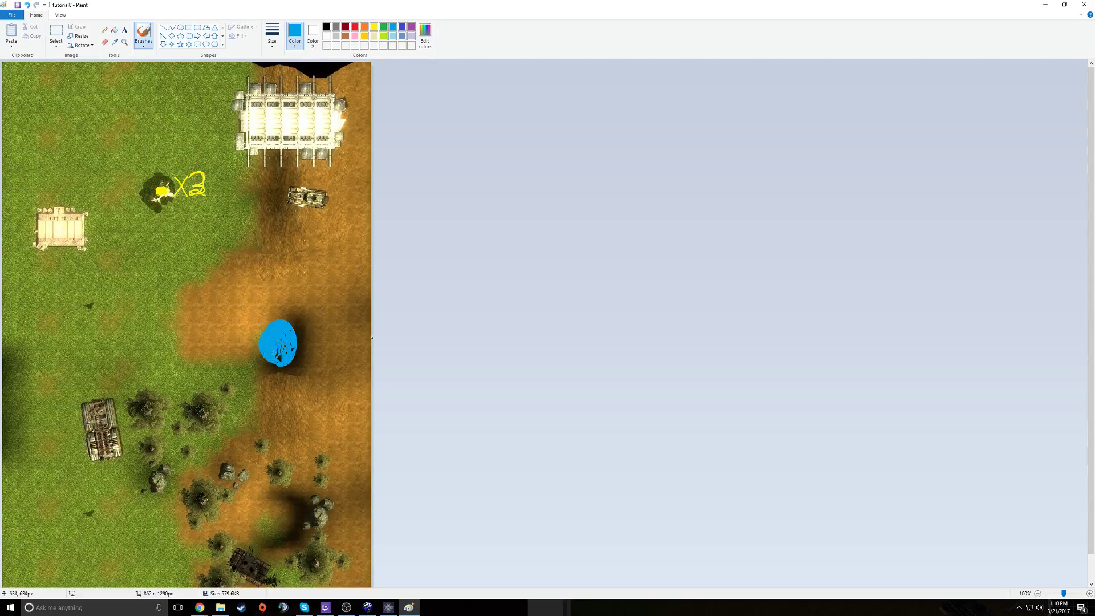
{"action": "left_click_drag", "start_coordinate": [276, 349], "coordinate": [281, 351]}
{"action": "left_click", "coordinate": [374, 27]}
{"action": "left_click", "coordinate": [11, 15]}
{"action": "left_click", "coordinate": [30, 71]}
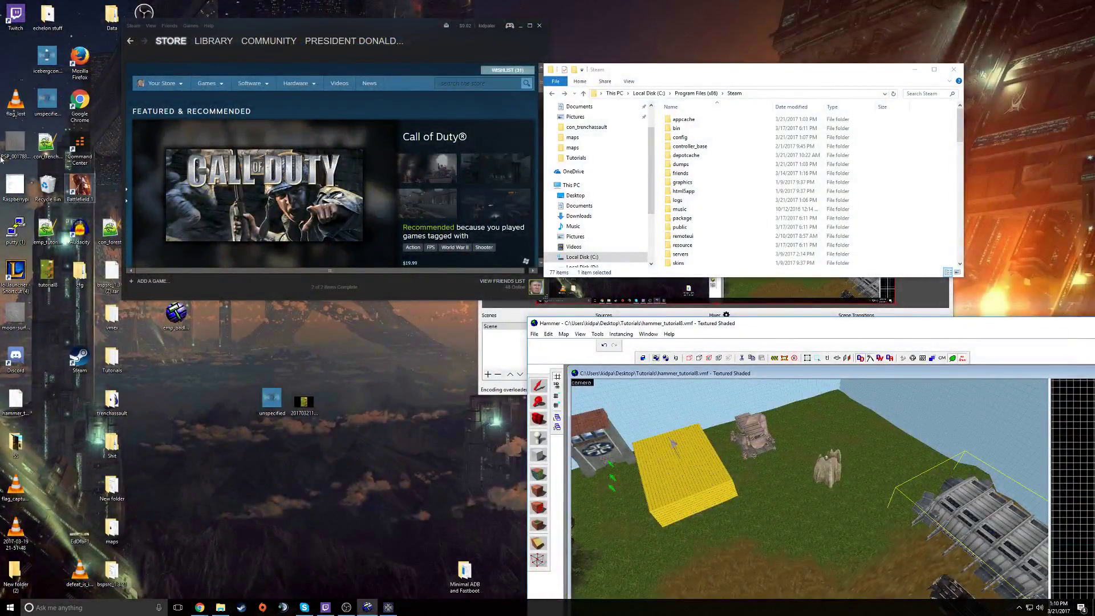
Step: Move the Steam window out of the way and open steamapps\common\Empires\empires\materials in File Explorer
{"action": "left_click", "coordinate": [48, 60]}
{"action": "left_click_drag", "start_coordinate": [174, 46], "coordinate": [254, 446]}
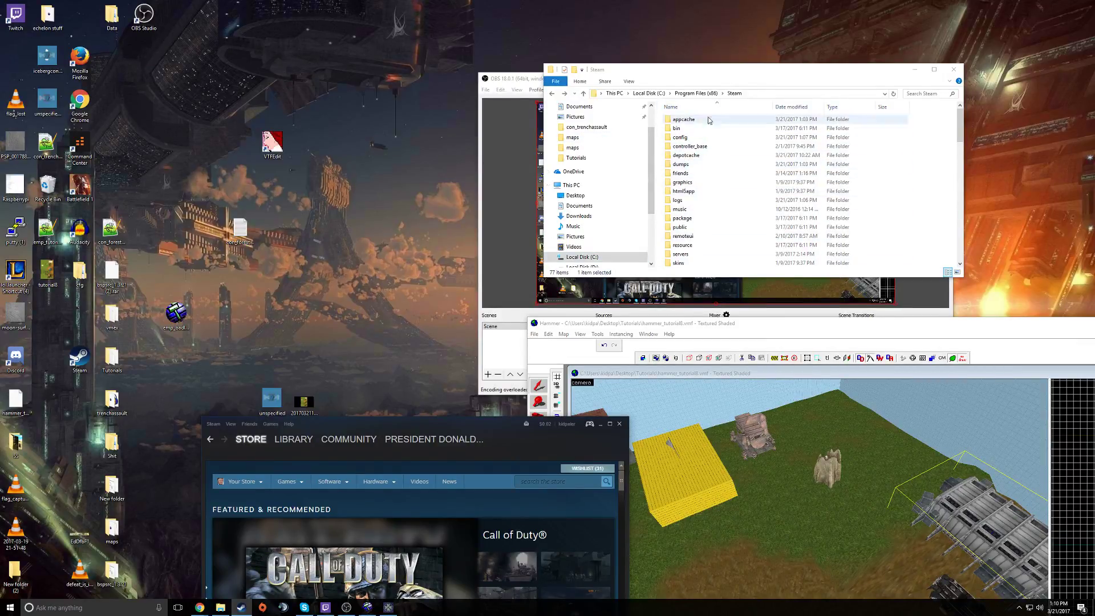
{"action": "scroll", "coordinate": [711, 154], "scroll_direction": "down", "scroll_amount": 2}
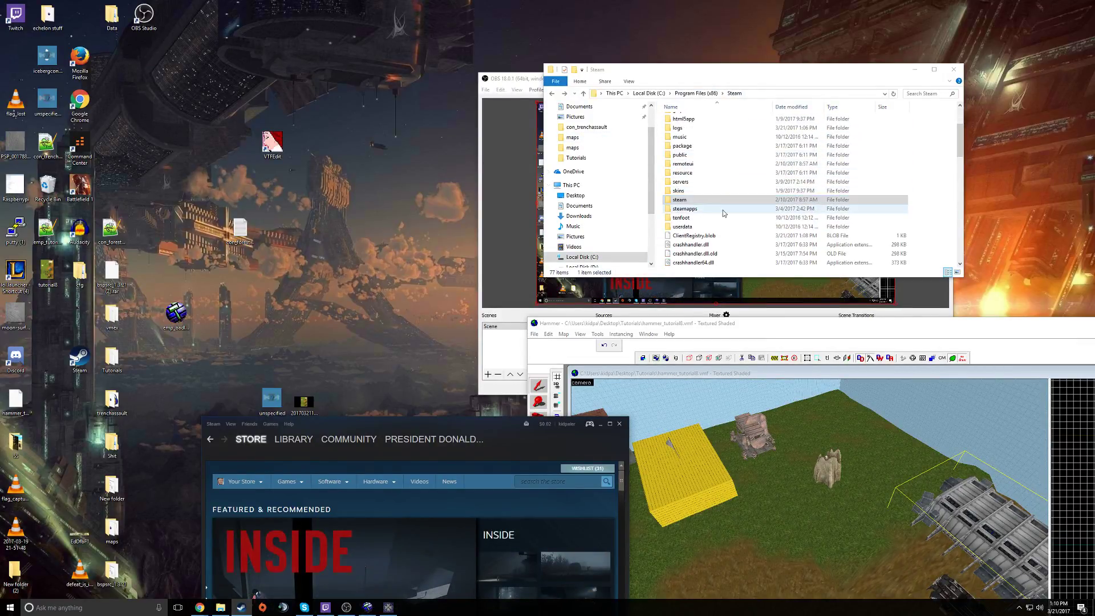
{"action": "double_click", "coordinate": [697, 209]}
{"action": "double_click", "coordinate": [702, 119]}
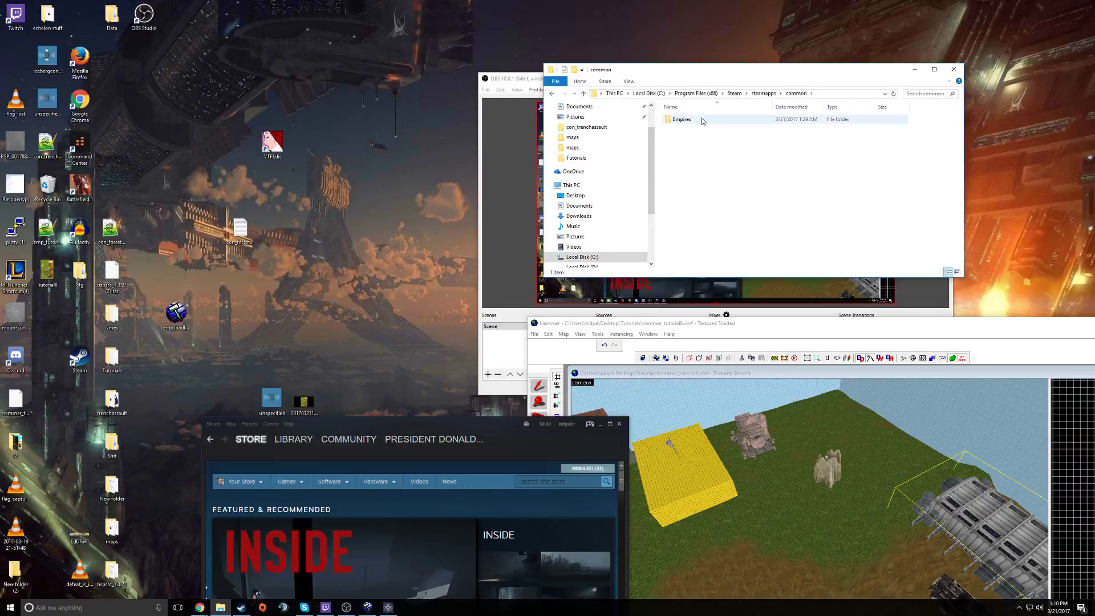
{"action": "double_click", "coordinate": [704, 119]}
{"action": "double_click", "coordinate": [706, 129]}
{"action": "double_click", "coordinate": [707, 196]}
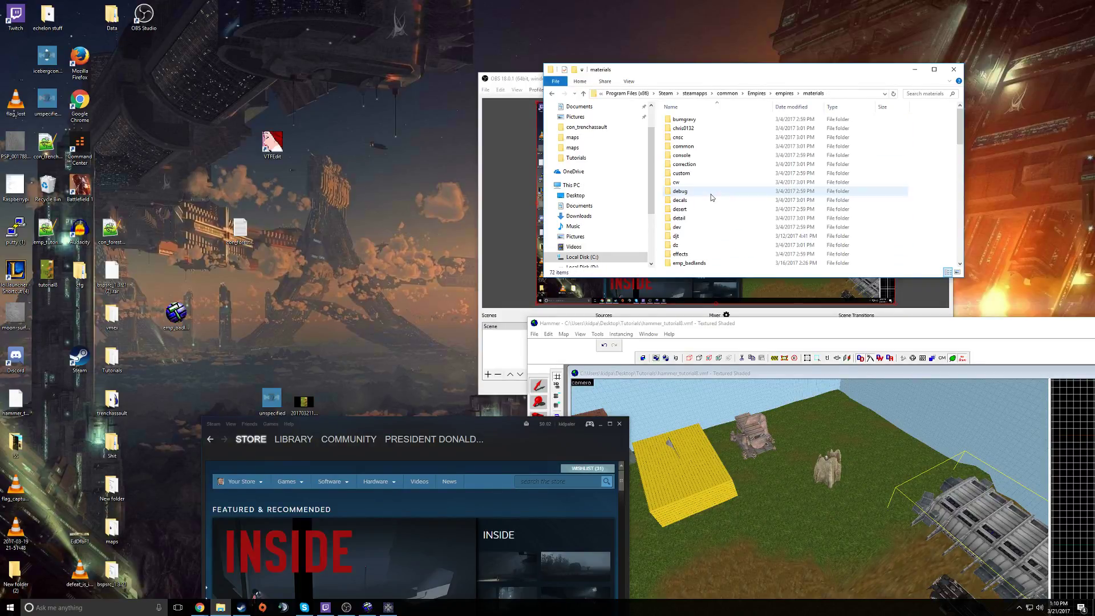
Step: Open the maps folder inside the Empires materials folder
{"action": "scroll", "coordinate": [716, 214], "scroll_direction": "down", "scroll_amount": 7}
{"action": "scroll", "coordinate": [716, 218], "scroll_direction": "up", "scroll_amount": 6}
{"action": "right_click_drag", "start_coordinate": [717, 231], "coordinate": [722, 209]}
{"action": "left_click", "coordinate": [693, 205]}
{"action": "scroll", "coordinate": [697, 211], "scroll_direction": "down", "scroll_amount": 6}
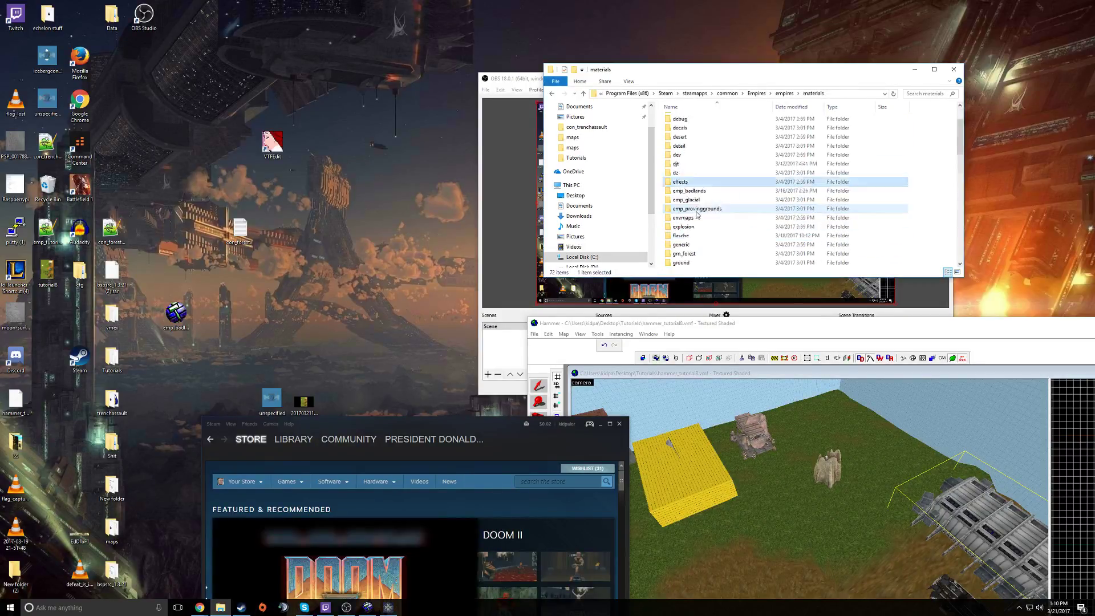
{"action": "double_click", "coordinate": [679, 209]}
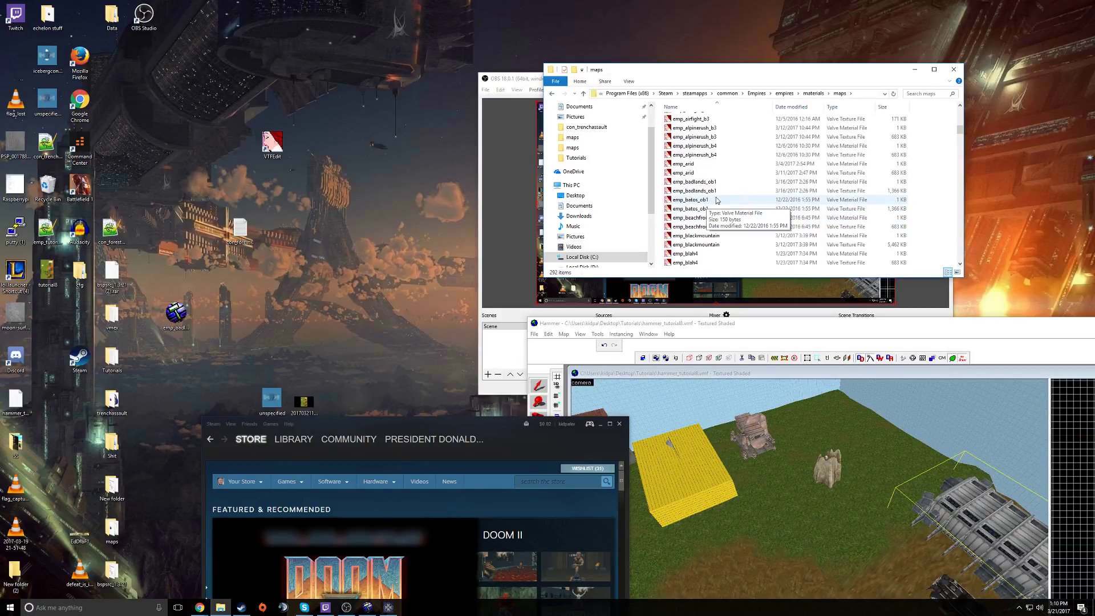
Step: View the con_forestattack_a2 material file in VTFEdit, checking its $basetexture path, and close it
{"action": "scroll", "coordinate": [718, 179], "scroll_direction": "down", "scroll_amount": 1}
{"action": "scroll", "coordinate": [718, 179], "scroll_direction": "up", "scroll_amount": 1}
{"action": "scroll", "coordinate": [716, 174], "scroll_direction": "up", "scroll_amount": 2}
{"action": "double_click", "coordinate": [696, 161]}
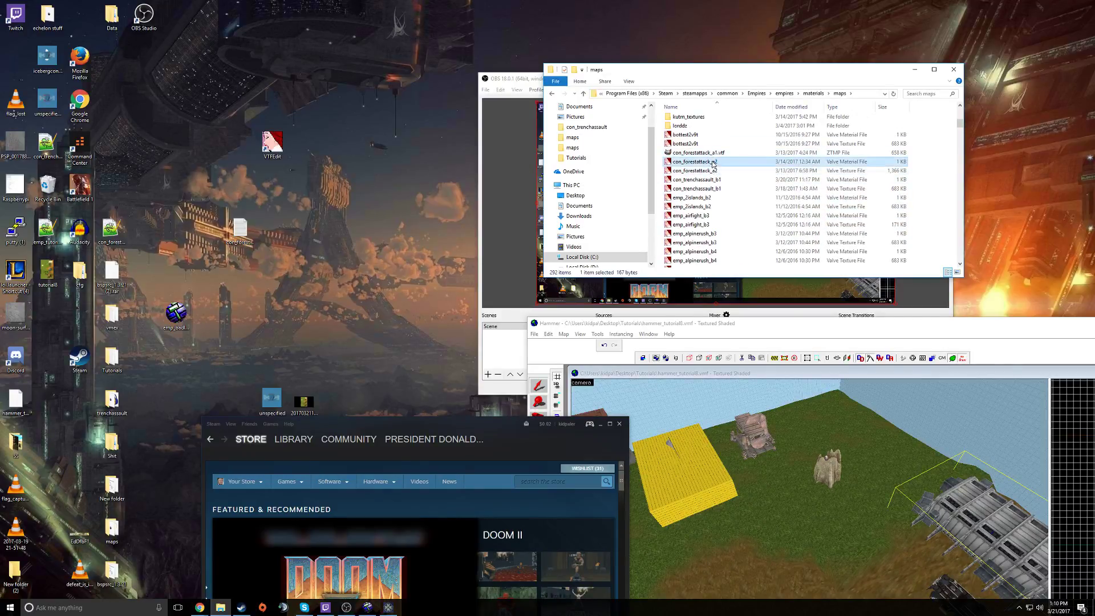
{"action": "left_click_drag", "start_coordinate": [697, 325], "coordinate": [748, 325]}
{"action": "left_click", "coordinate": [747, 324]}
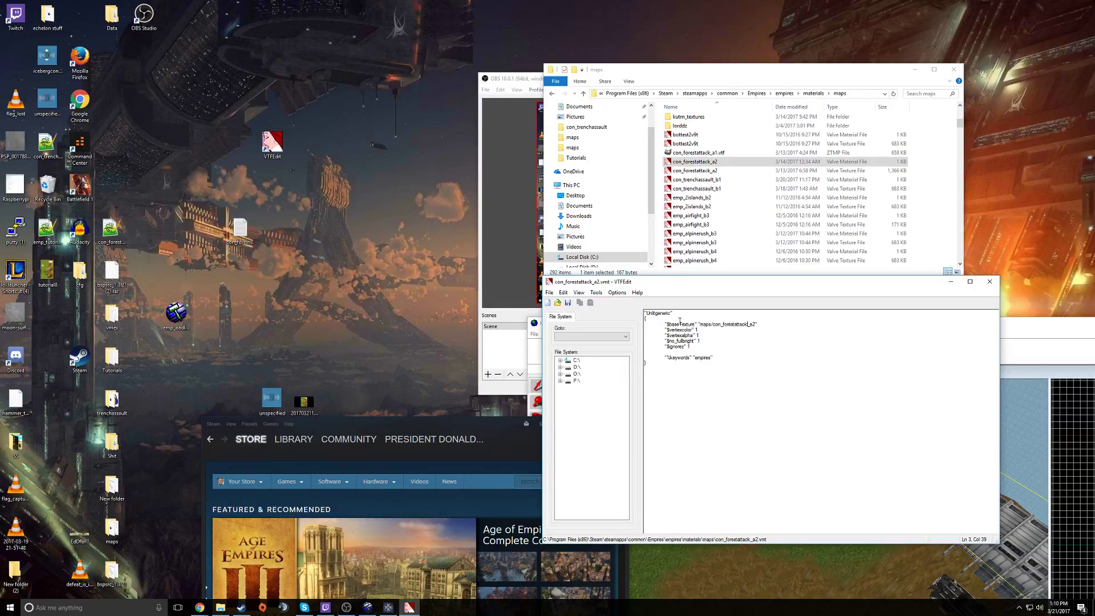
{"action": "left_click", "coordinate": [989, 281]}
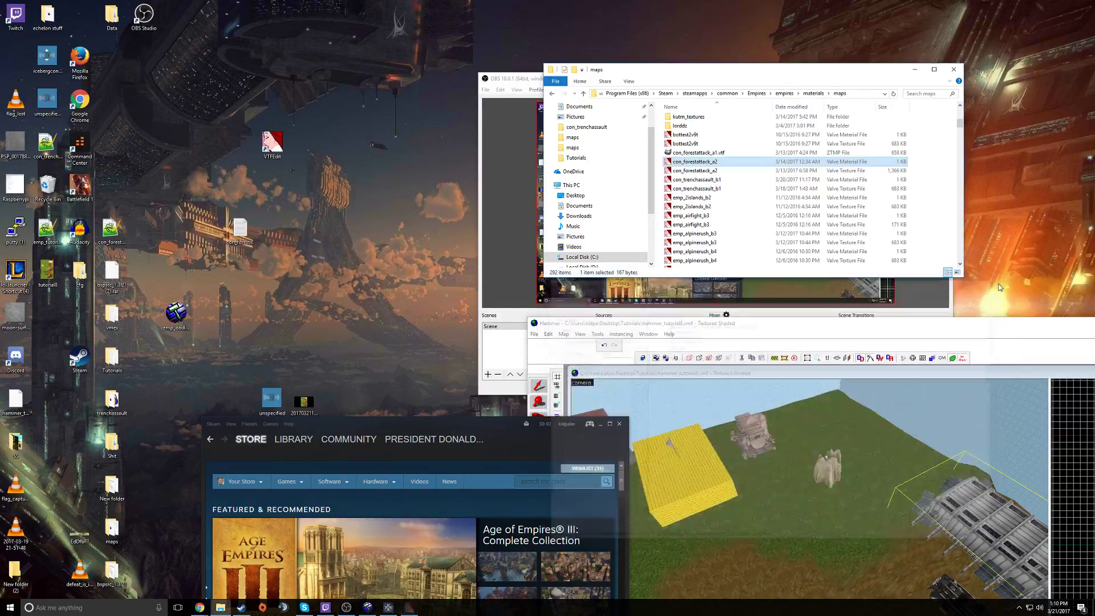
Step: Bring the Hammer window with the hammer_tutorial8 map to the front and reposition it over the other windows
{"action": "left_click_drag", "start_coordinate": [922, 331], "coordinate": [580, 411]}
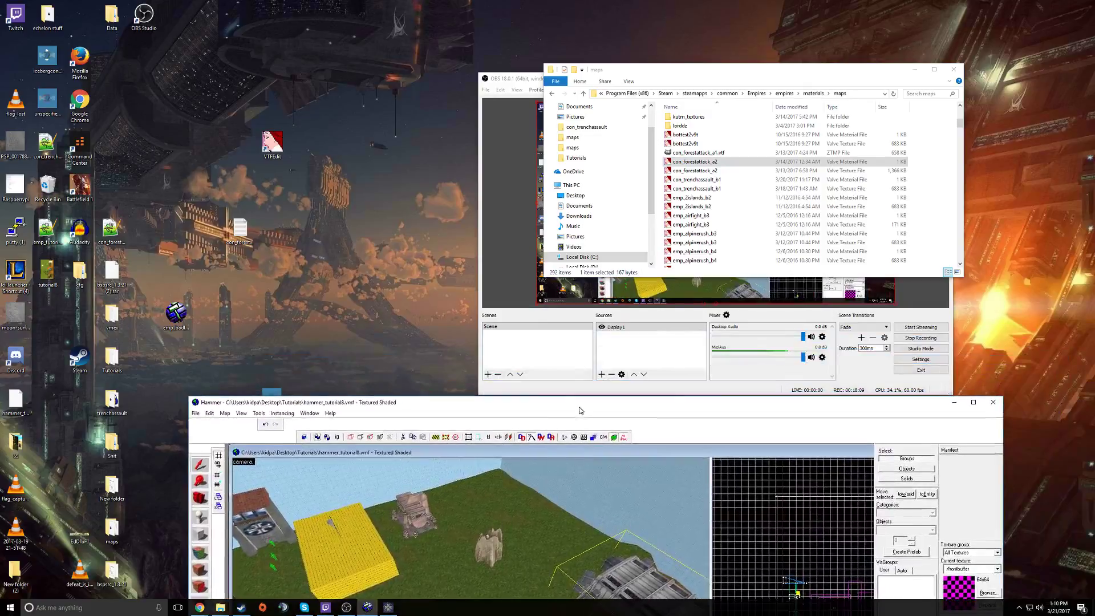
{"action": "left_click", "coordinate": [687, 389]}
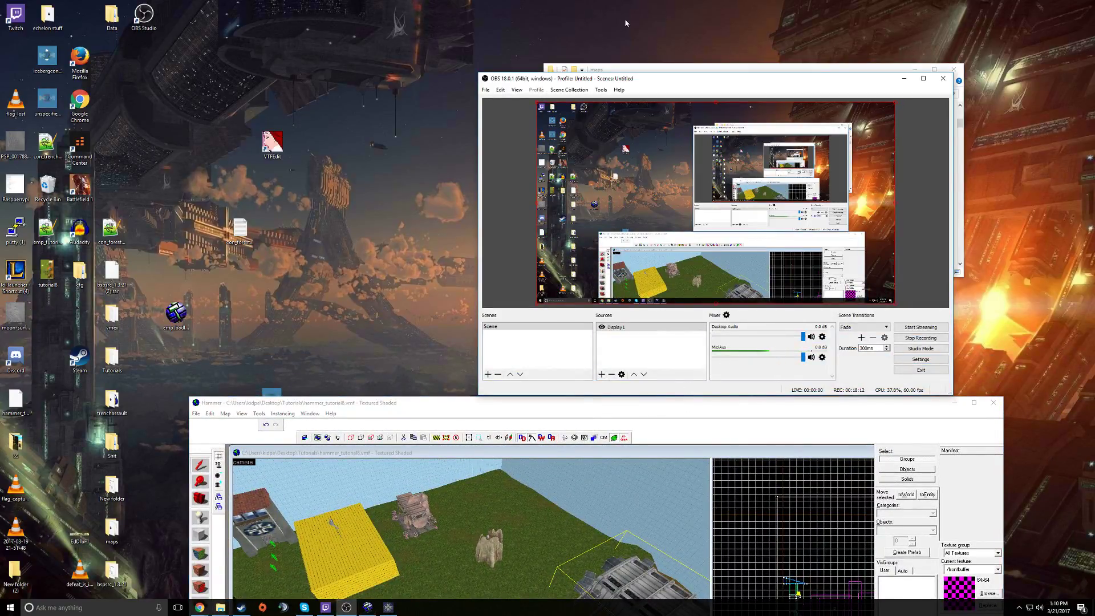
{"action": "left_click_drag", "start_coordinate": [492, 407], "coordinate": [459, 47]}
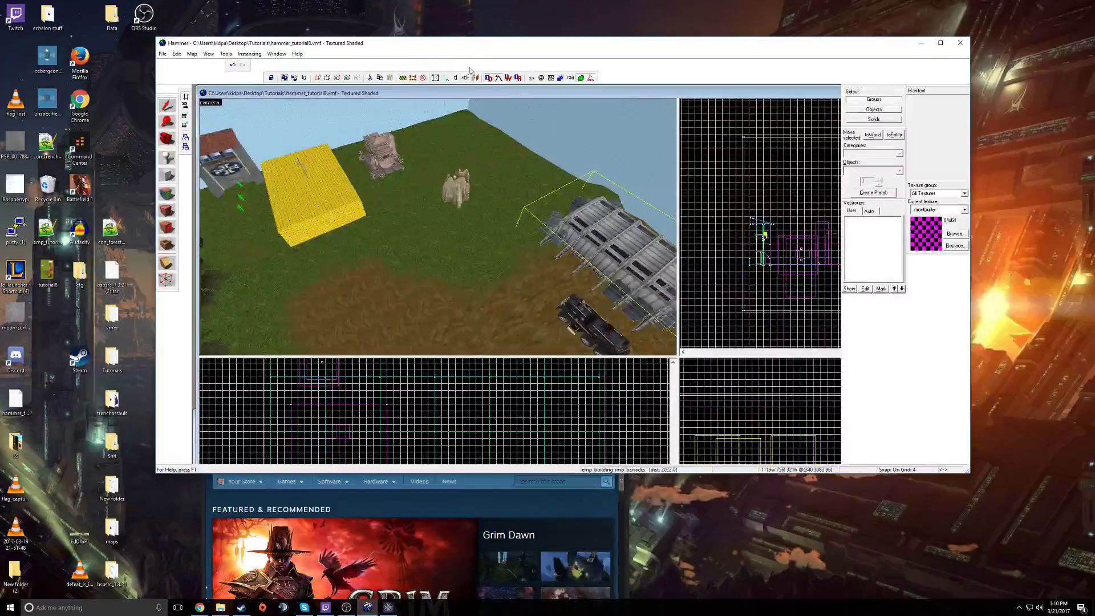
{"action": "left_click_drag", "start_coordinate": [745, 42], "coordinate": [806, 296]}
{"action": "left_click", "coordinate": [796, 84]}
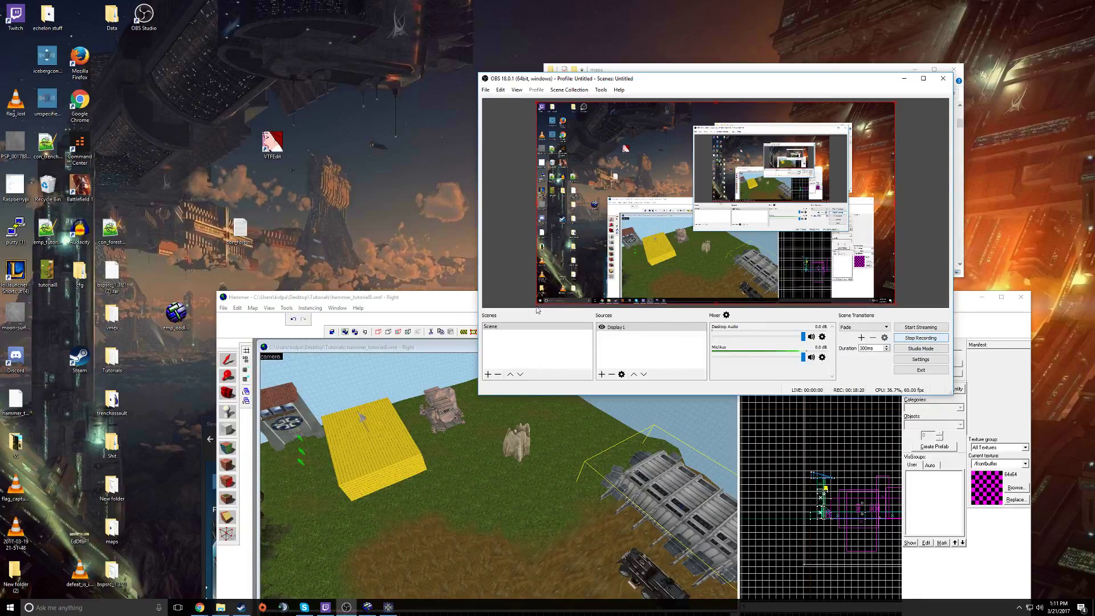
{"action": "left_click", "coordinate": [919, 339]}
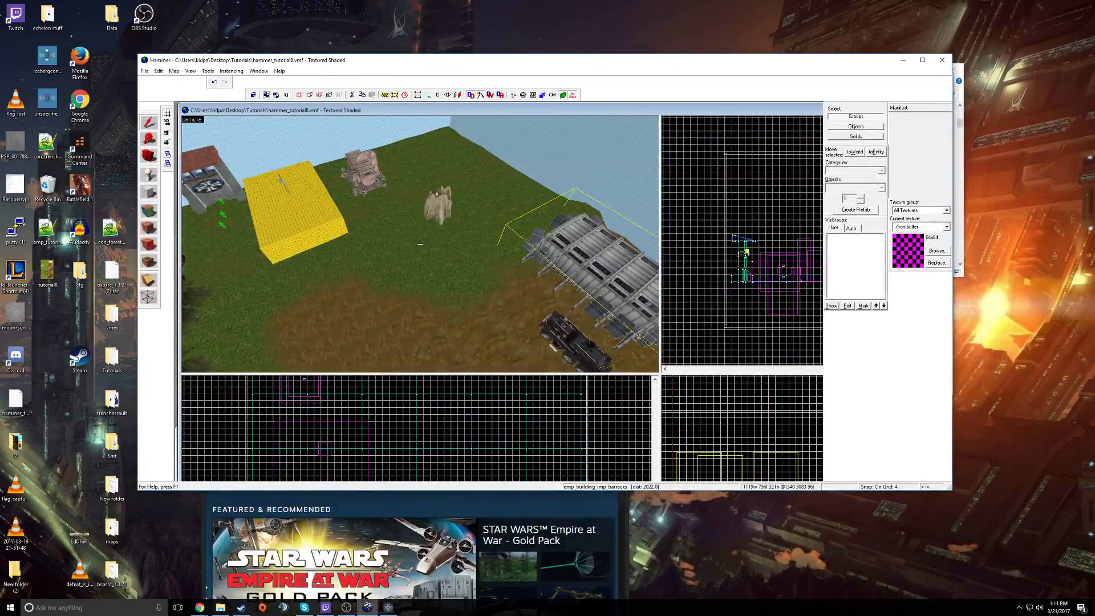
Step: Fly the 3D camera around the hammer_tutorial8 map to examine the buildings, vehicles, trees and terrain
{"action": "key", "text": "w"}
{"action": "key", "text": "w"}
{"action": "key", "text": "w"}
{"action": "key", "text": "s"}
{"action": "key", "text": "s"}
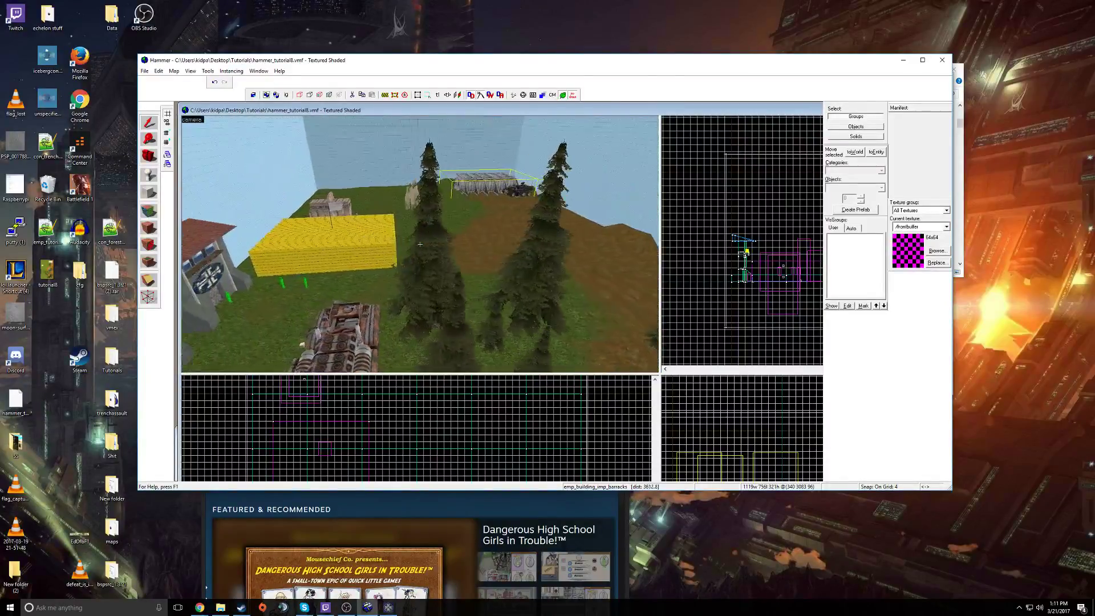
{"action": "key", "text": "a"}
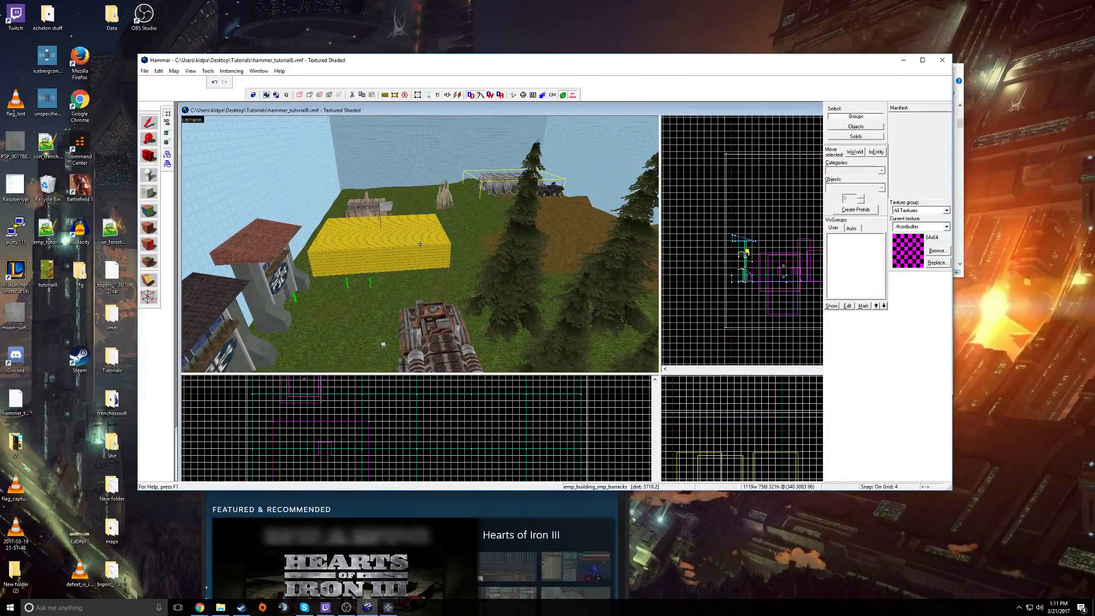
{"action": "key", "text": "w"}
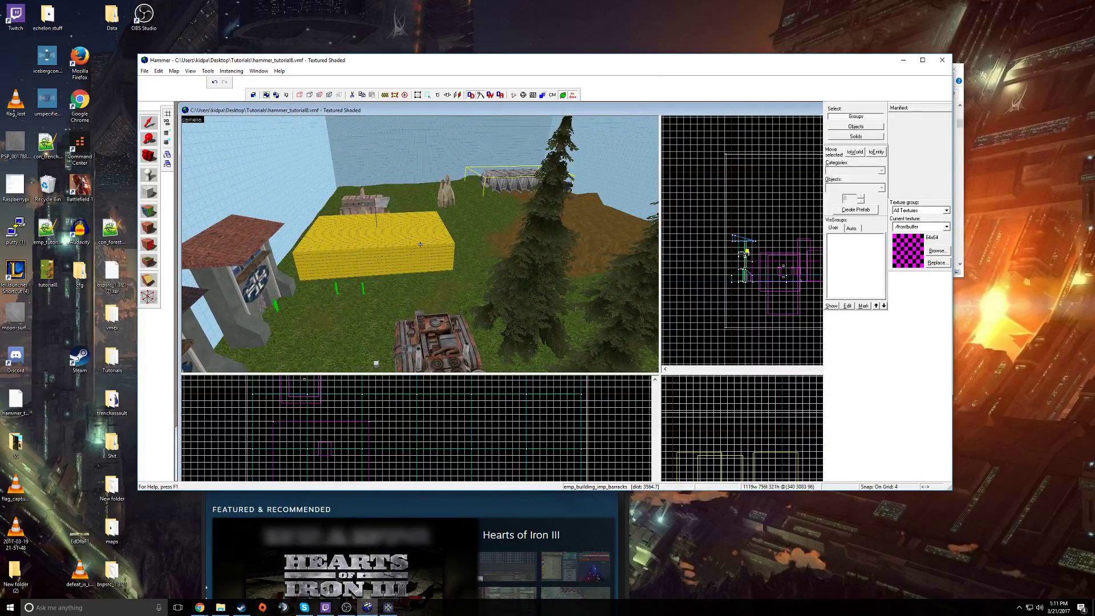
{"action": "key", "text": "s"}
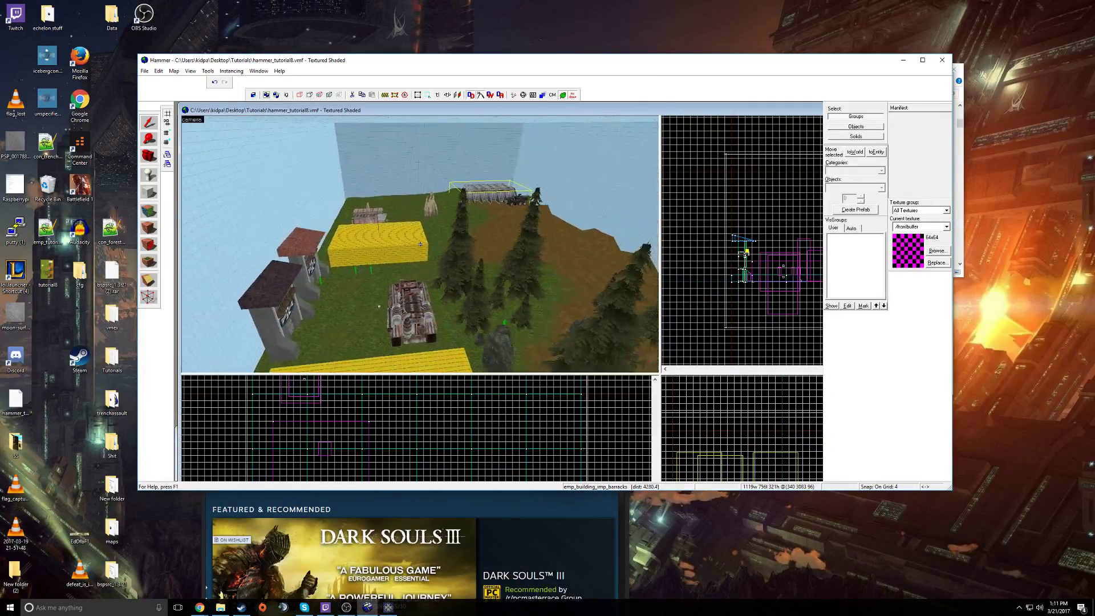
{"action": "key", "text": "d"}
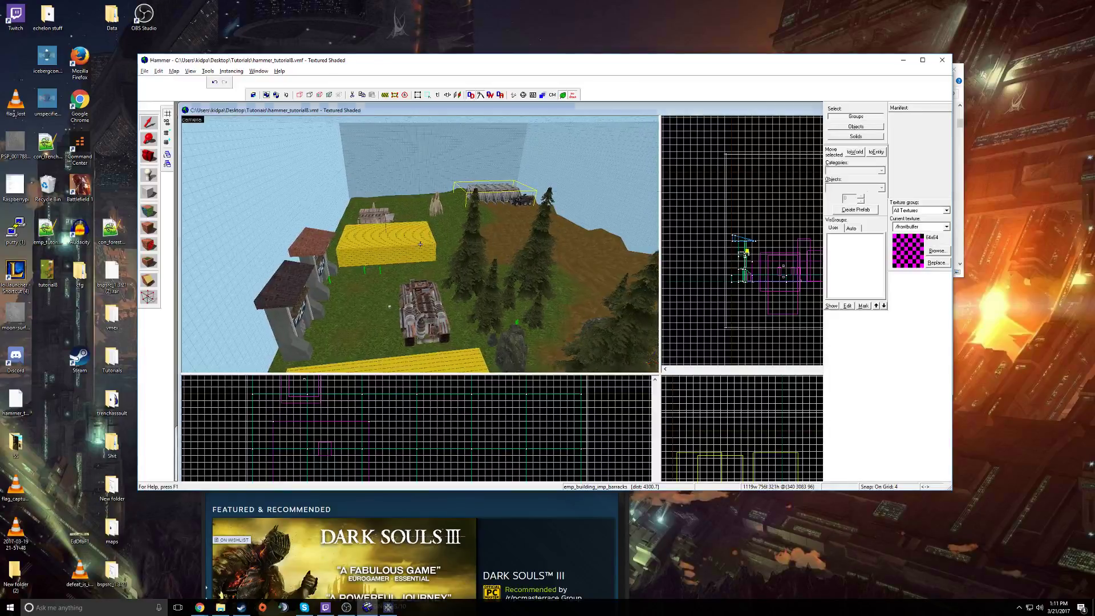